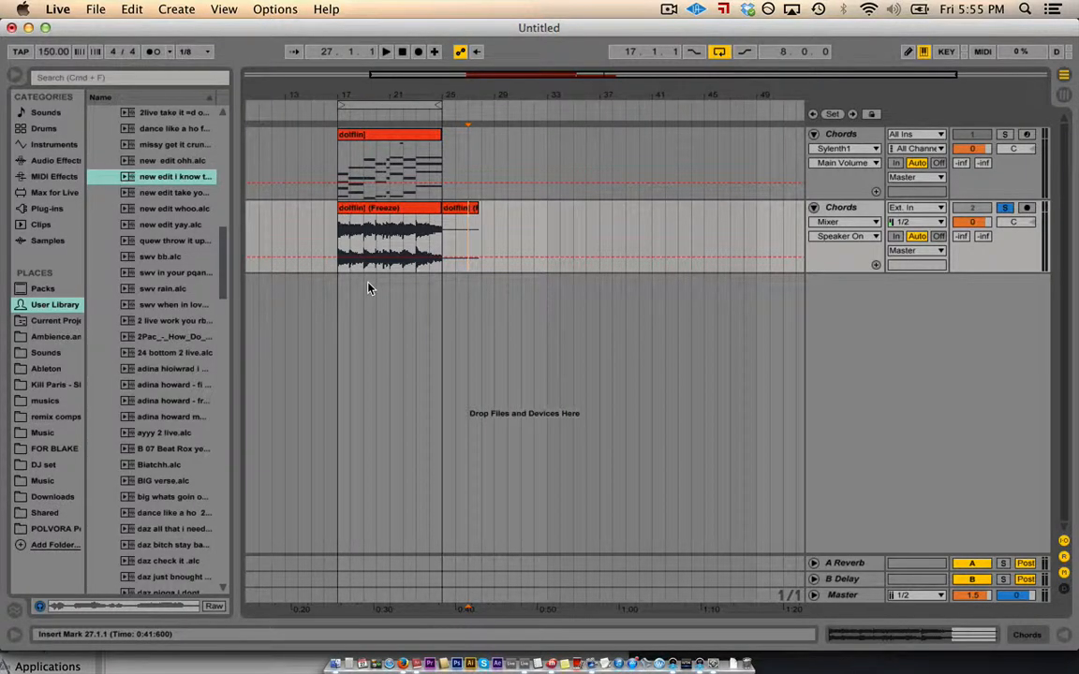
- Zoom the arrangement out to bars 1–57 so both Chords clips at bars 17–25 show
{"action": "left_click_drag", "start_coordinate": [332, 87], "coordinate": [398, 86]}
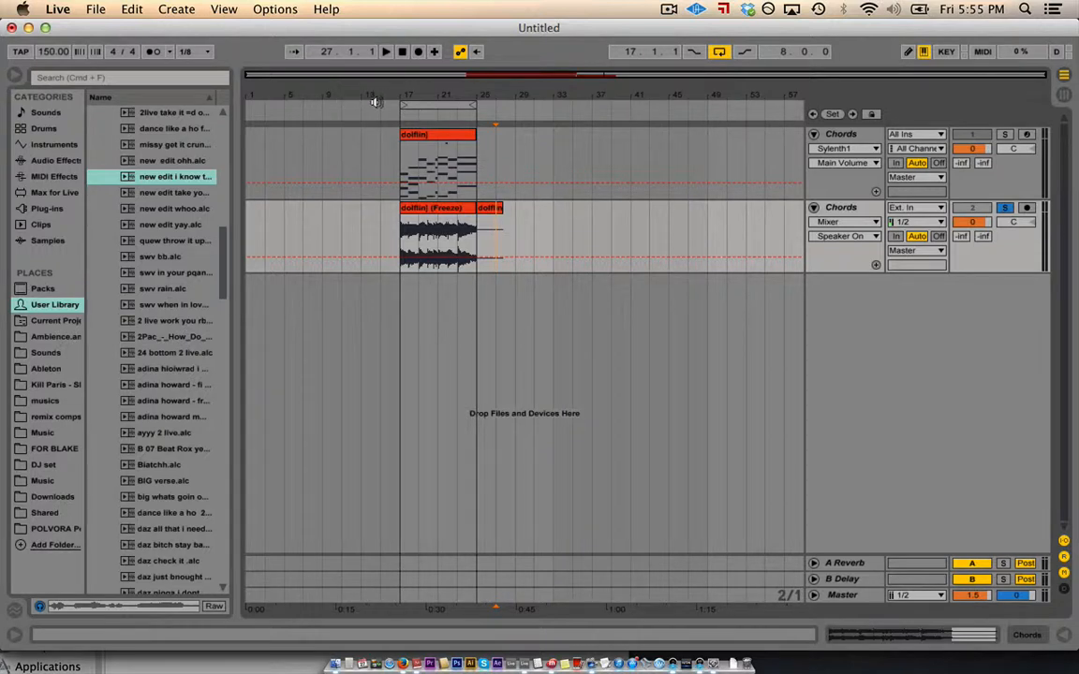
{"action": "left_click", "coordinate": [112, 53]}
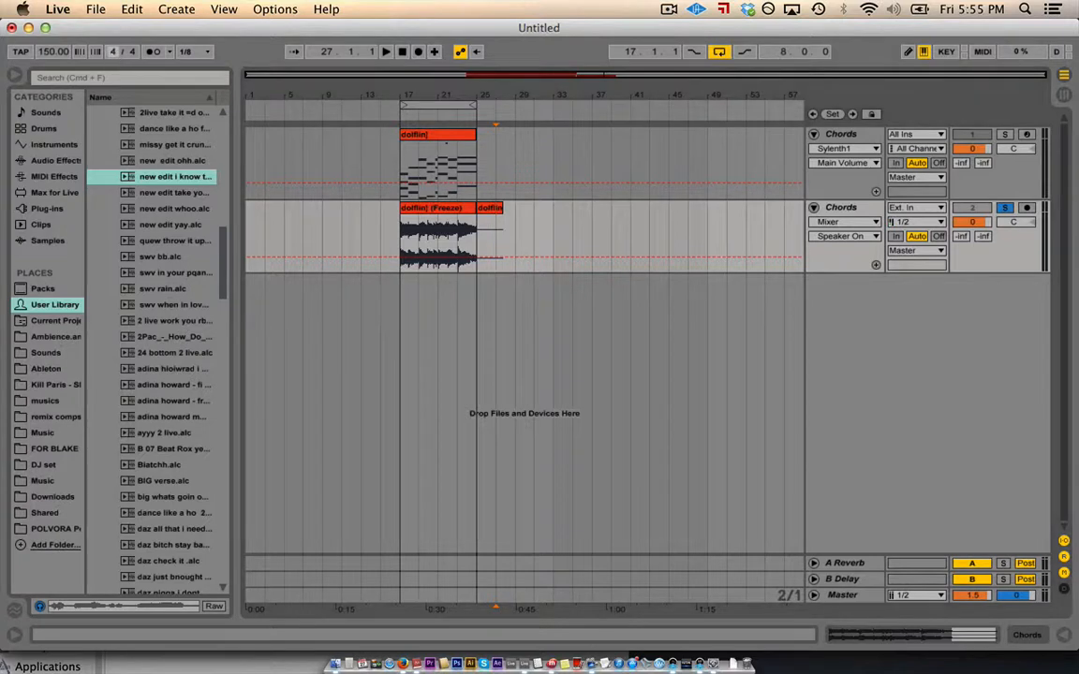
{"action": "left_click_drag", "start_coordinate": [111, 53], "coordinate": [112, 61]}
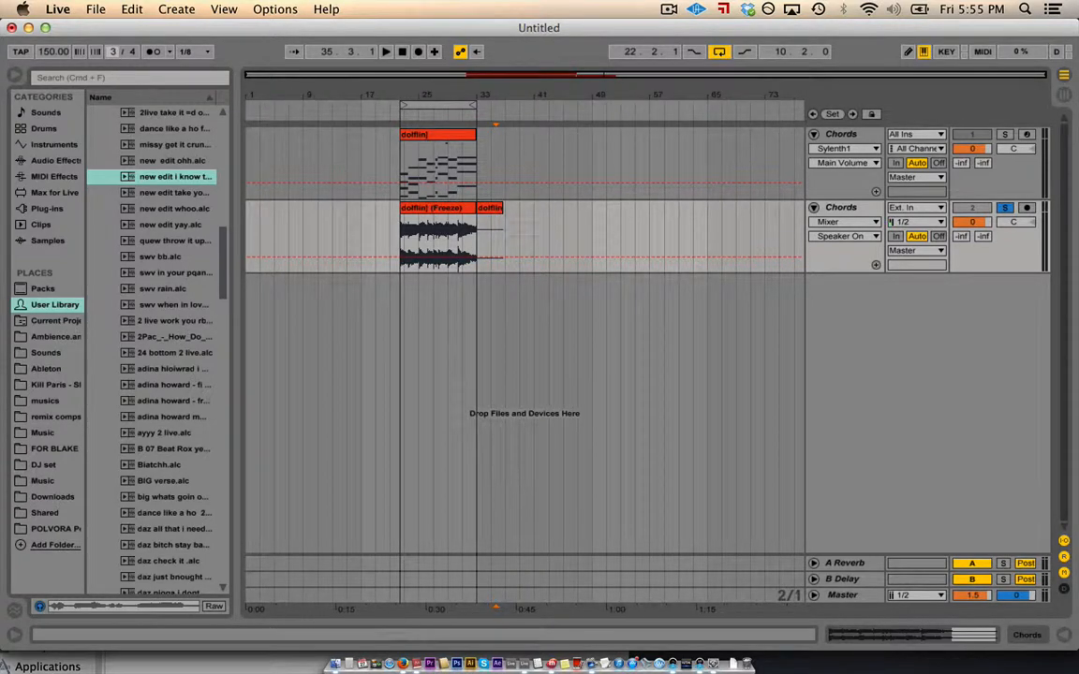
{"action": "left_click_drag", "start_coordinate": [111, 61], "coordinate": [112, 58]}
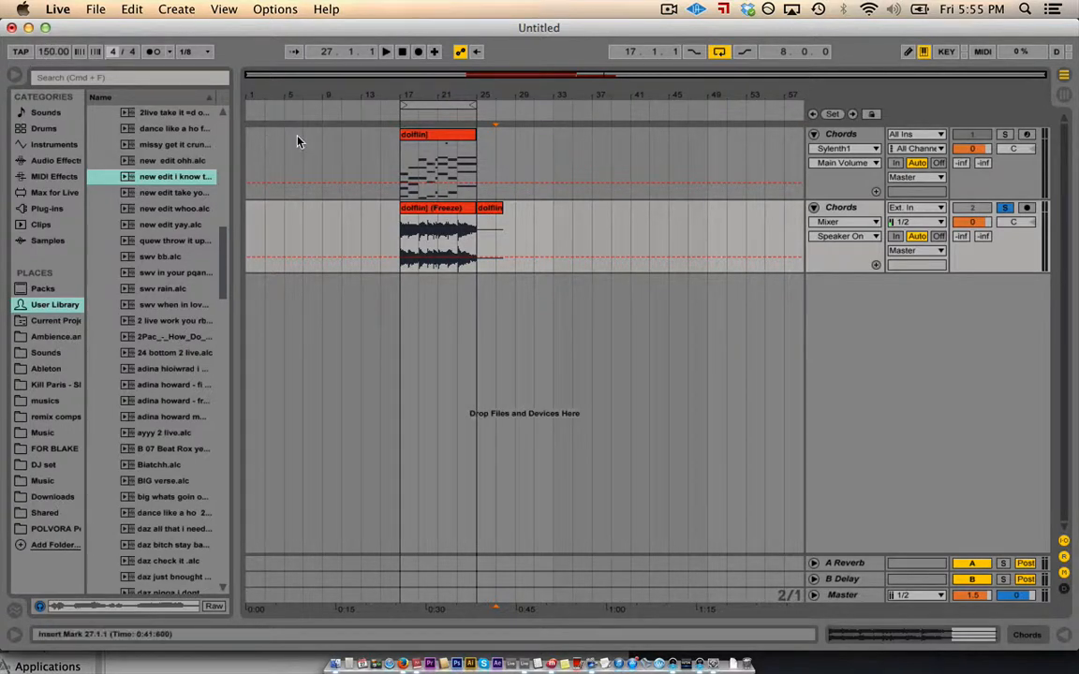
- Play the chords from bar 17, try them at 130 BPM, then undo back to 150 BPM
{"action": "left_click", "coordinate": [398, 179]}
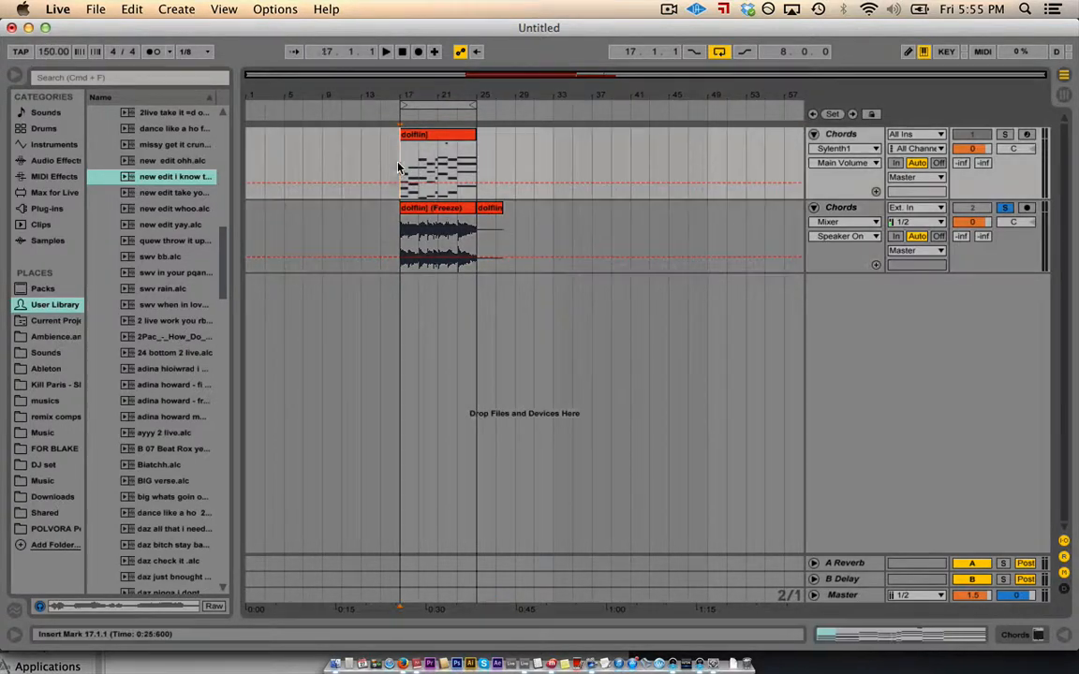
{"action": "key", "text": "space"}
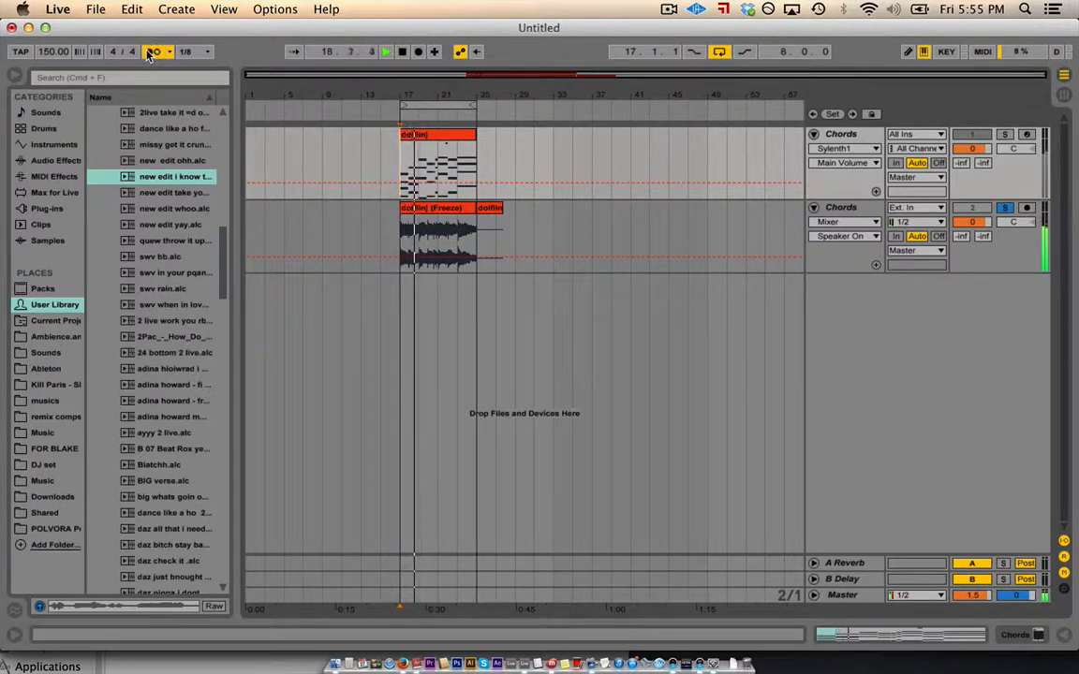
{"action": "key", "text": "space"}
{"action": "left_click_drag", "start_coordinate": [47, 50], "coordinate": [47, 67]}
{"action": "key", "text": "space"}
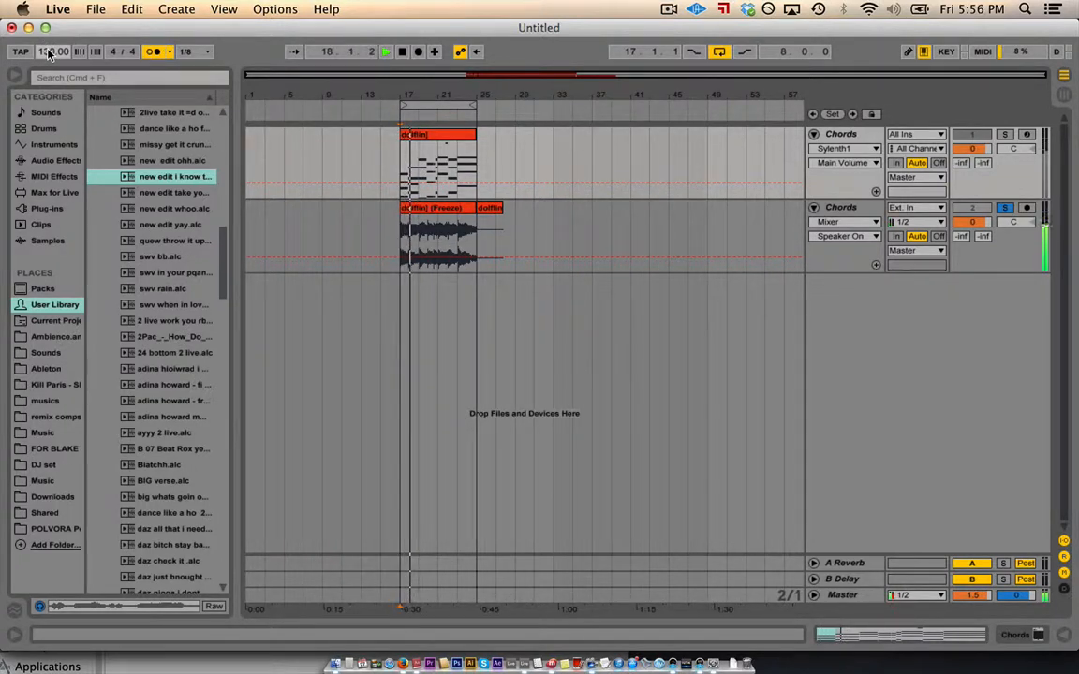
{"action": "key", "text": "space"}
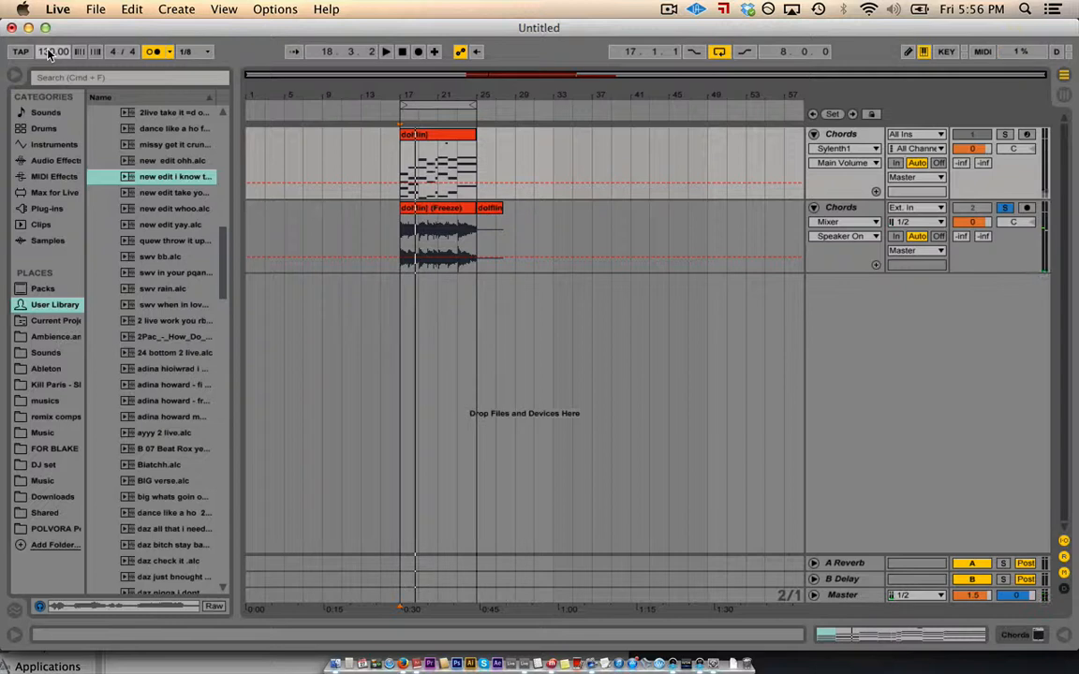
{"action": "key", "text": "super+z"}
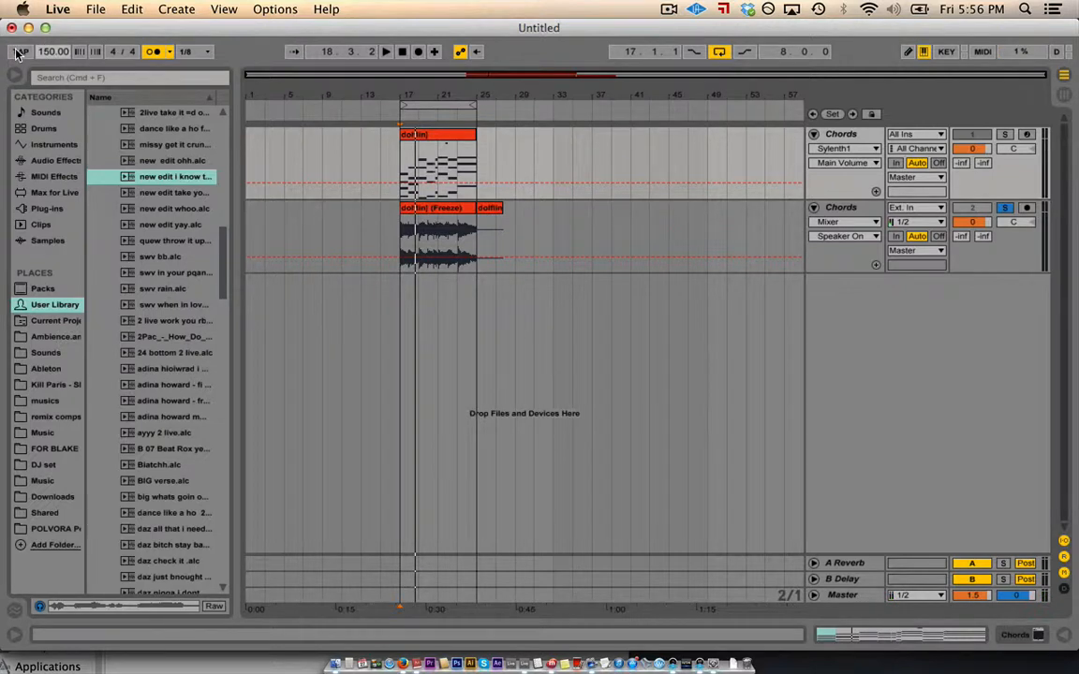
- Tap out a tempo, stop playback, and set the tempo to 160 BPM
{"action": "left_click", "coordinate": [18, 51]}
{"action": "left_click", "coordinate": [18, 51]}
{"action": "left_click", "coordinate": [17, 52]}
{"action": "left_click", "coordinate": [18, 52]}
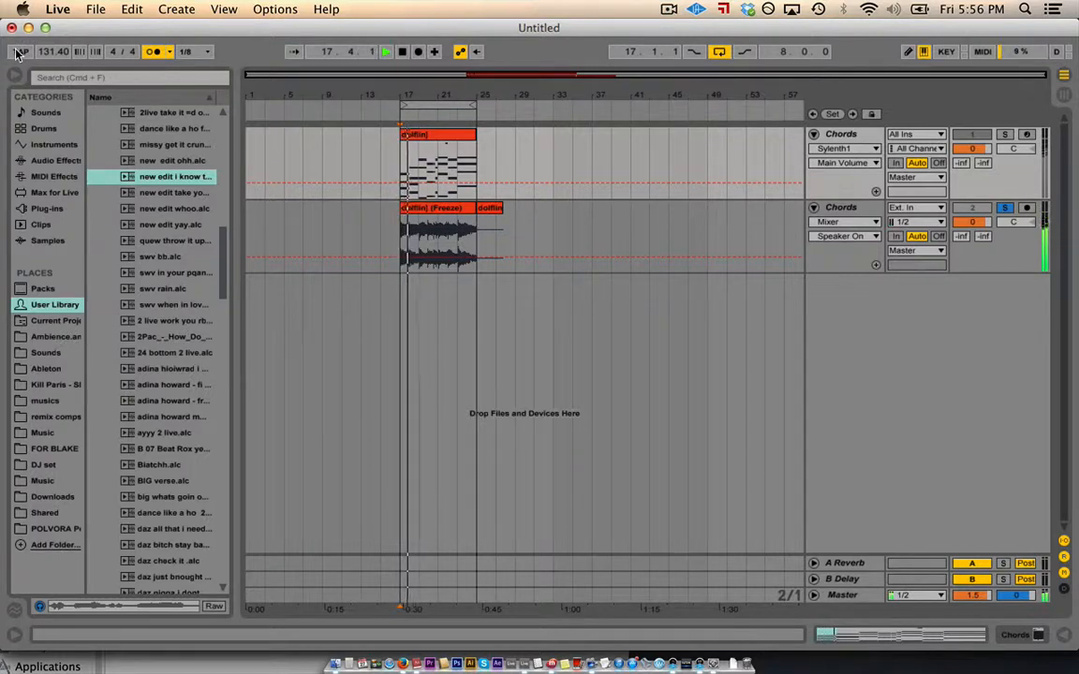
{"action": "key", "text": "space"}
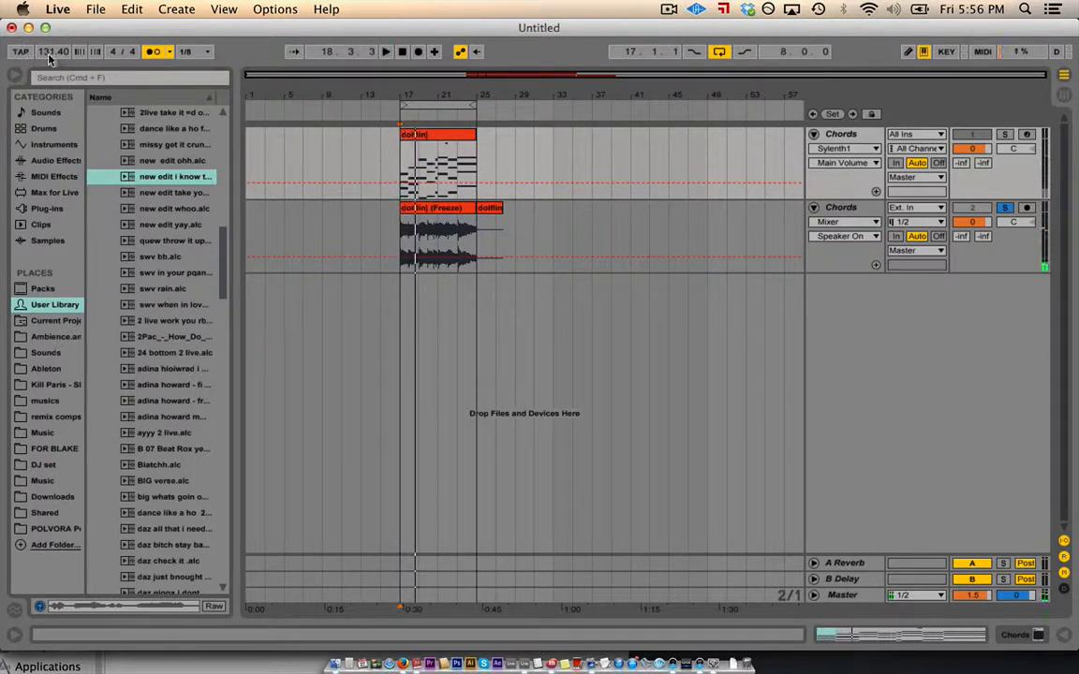
{"action": "left_click_drag", "start_coordinate": [50, 58], "coordinate": [49, 58]}
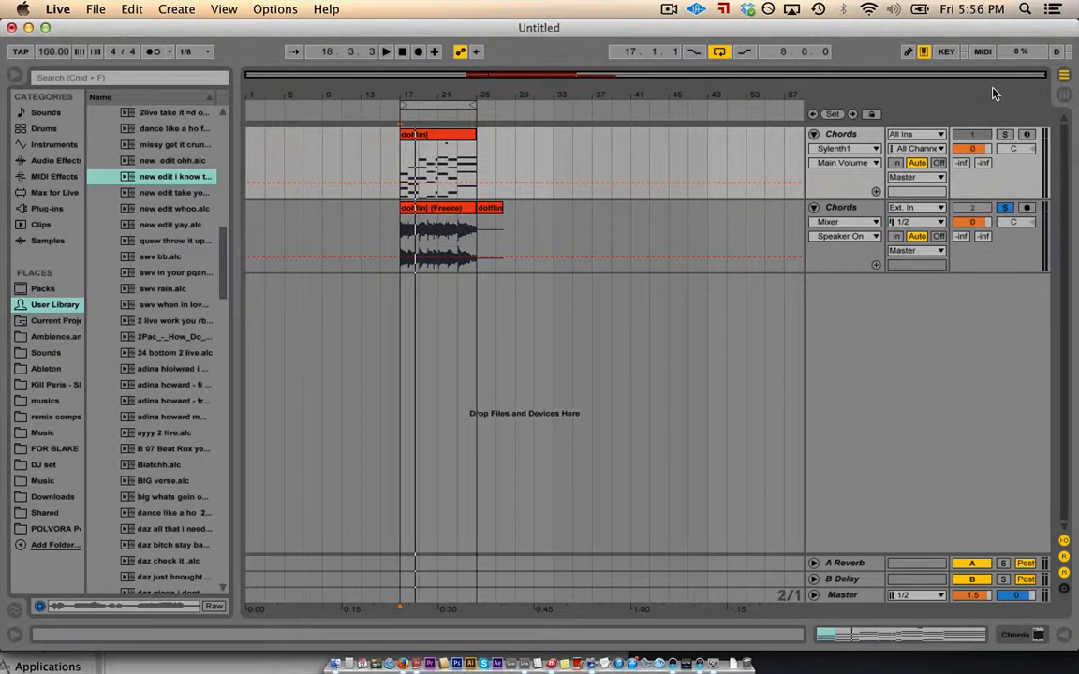
- Select the Chords tracks and solo the first Sylenth1 Chords track
{"action": "left_click", "coordinate": [851, 137]}
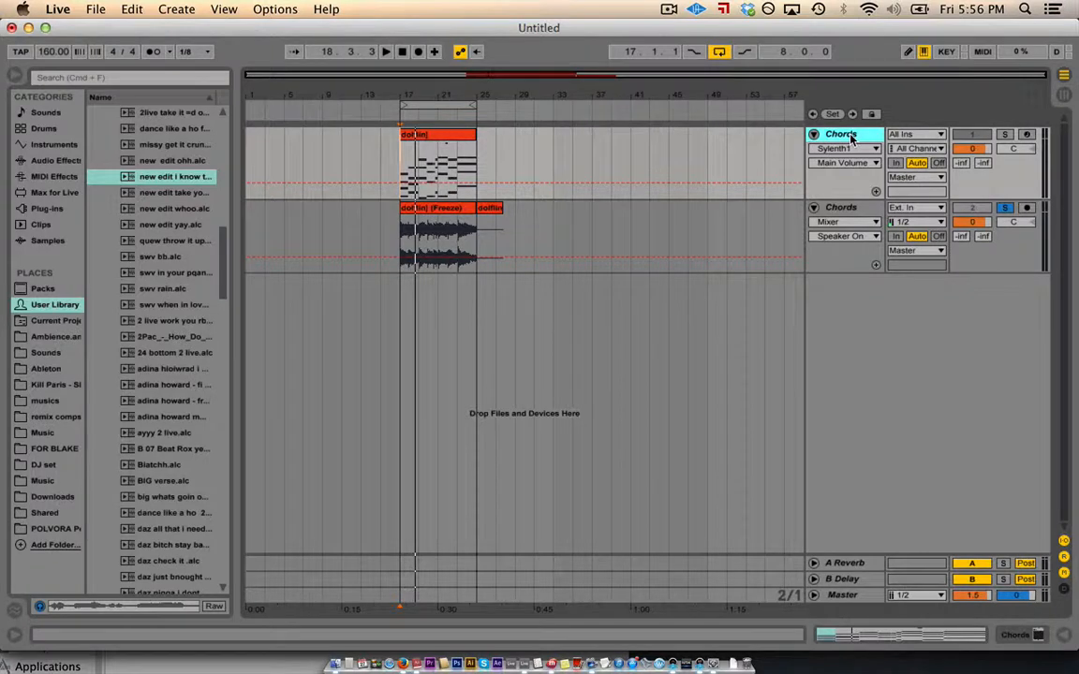
{"action": "left_click", "coordinate": [843, 209]}
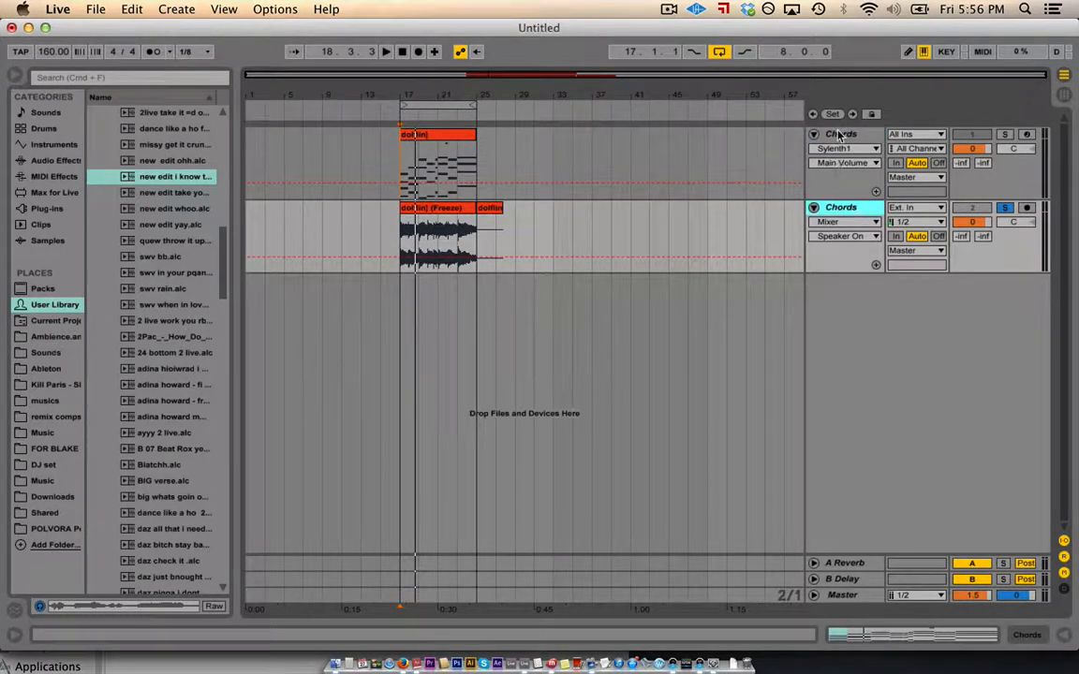
{"action": "left_click", "coordinate": [878, 135]}
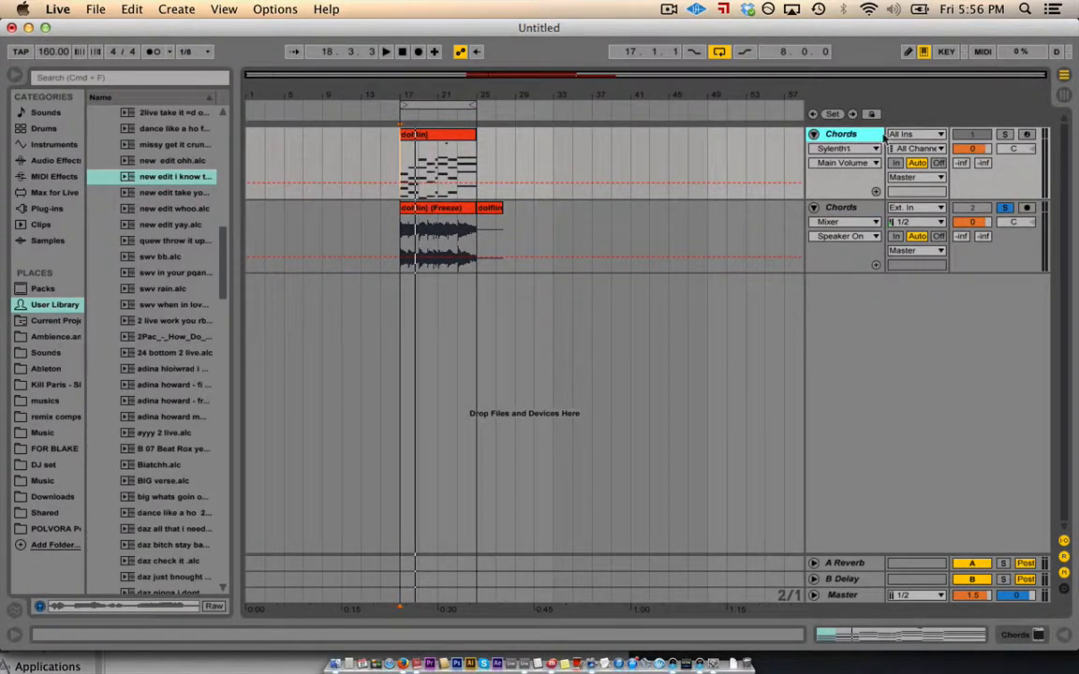
{"action": "left_click", "coordinate": [1006, 135]}
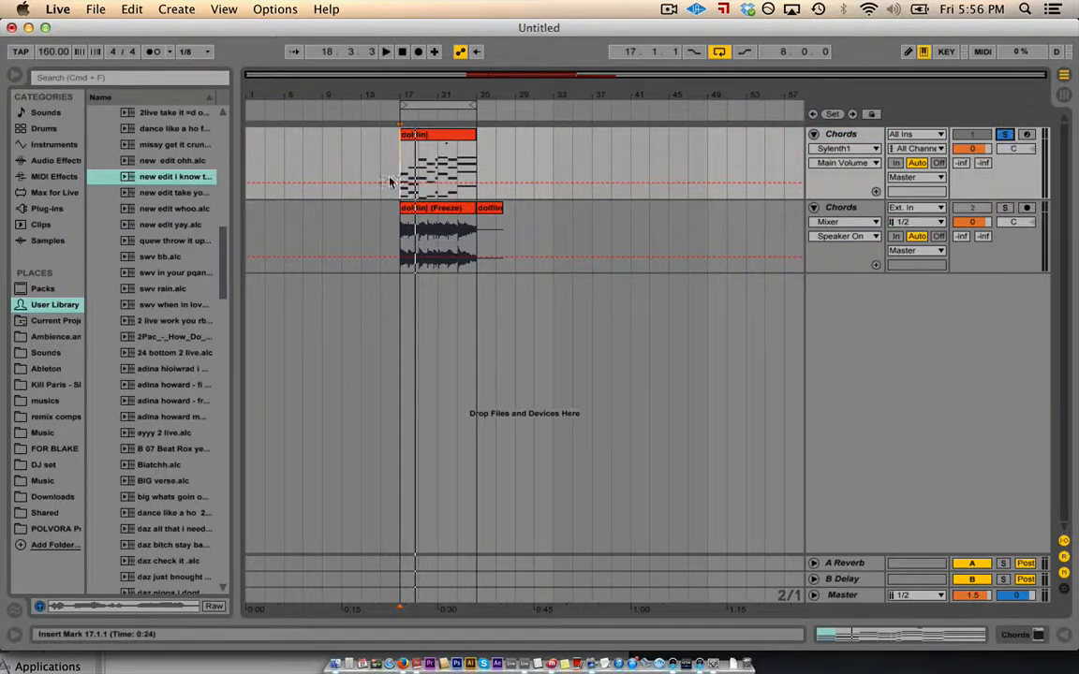
{"action": "left_click", "coordinate": [1006, 136]}
{"action": "left_click", "coordinate": [1006, 135]}
- Replay the soloed track from bar 17 and open the dolfin clip in the note editor
{"action": "key", "text": "space"}
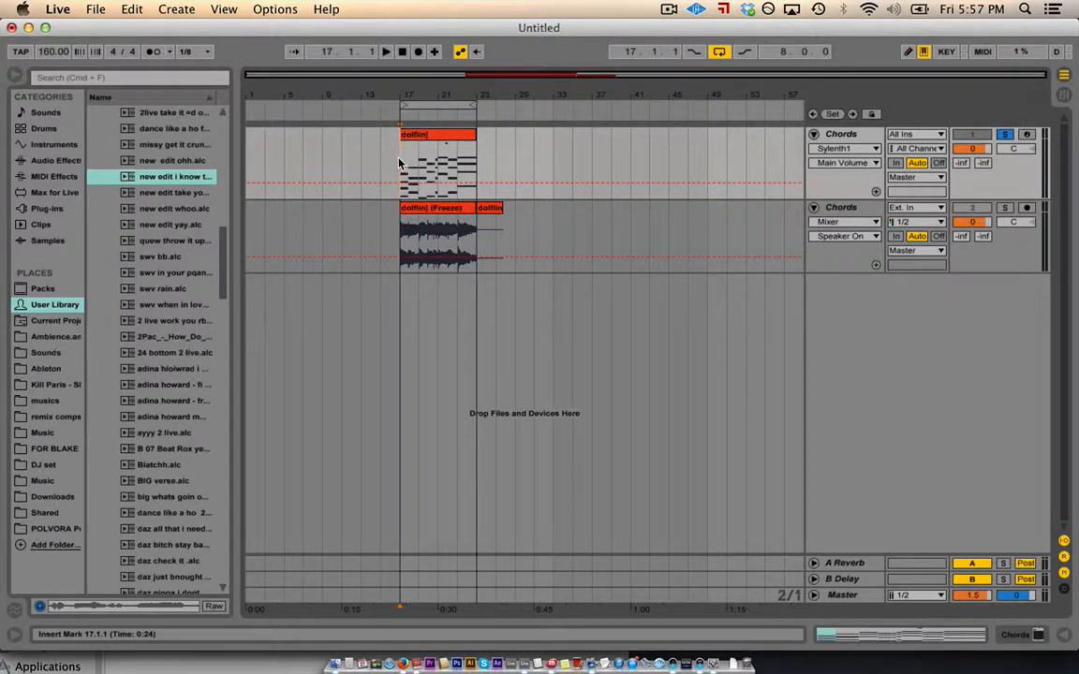
{"action": "key", "text": "space"}
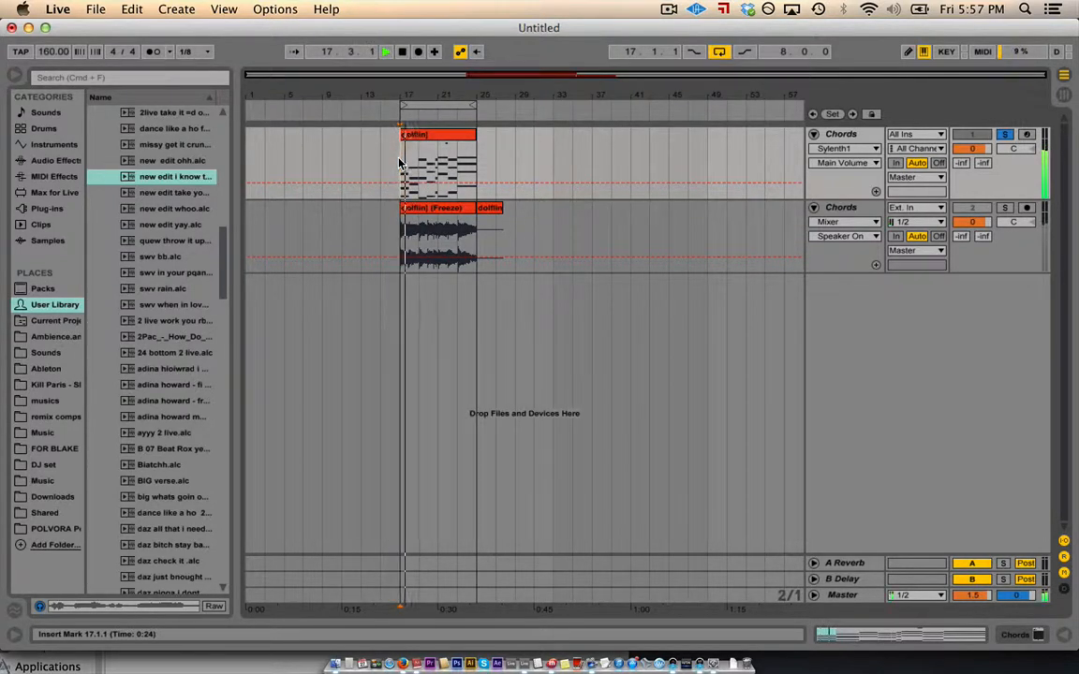
{"action": "double_click", "coordinate": [413, 131]}
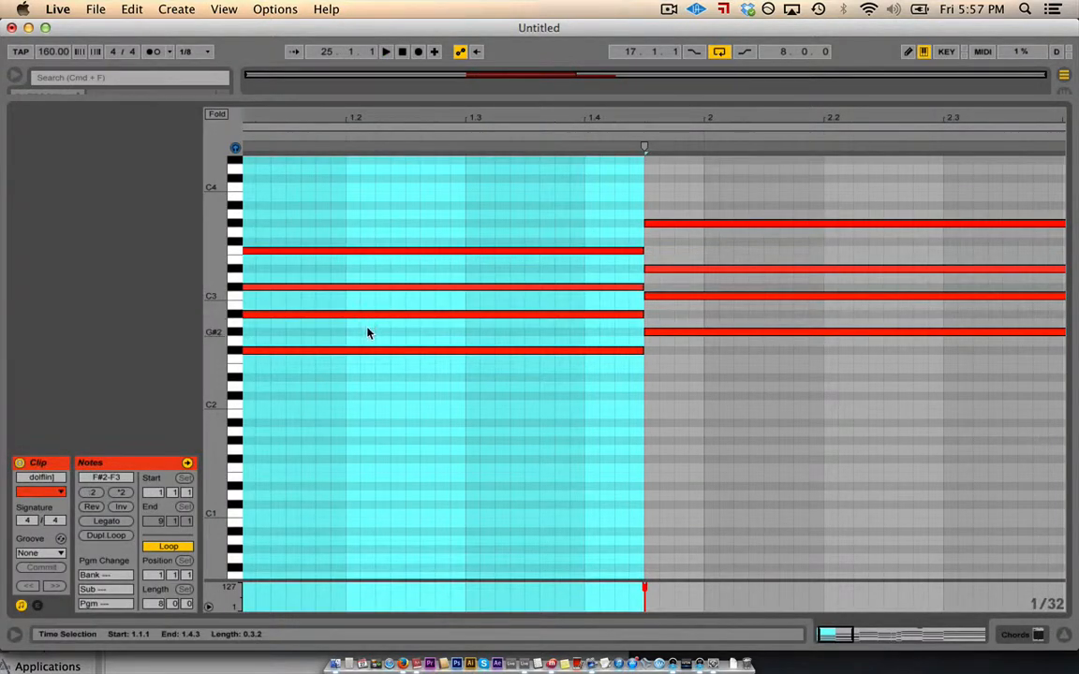
- Select the first chord's A#2 note, then close the note editor
{"action": "left_click", "coordinate": [368, 325]}
{"action": "left_click", "coordinate": [368, 317]}
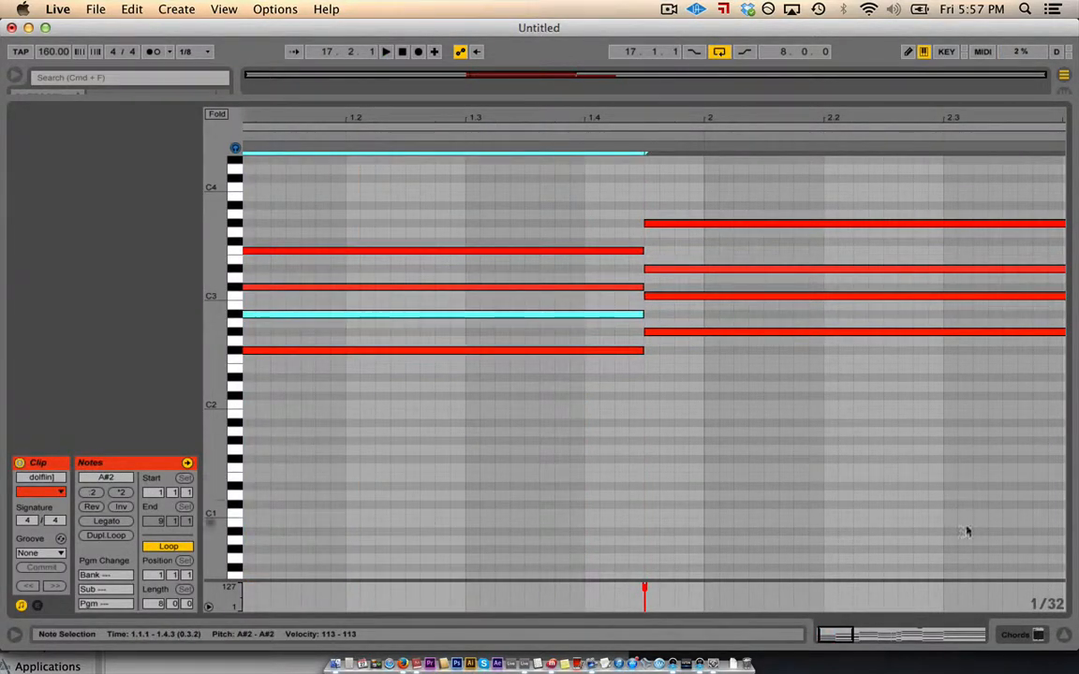
{"action": "left_click", "coordinate": [1061, 627]}
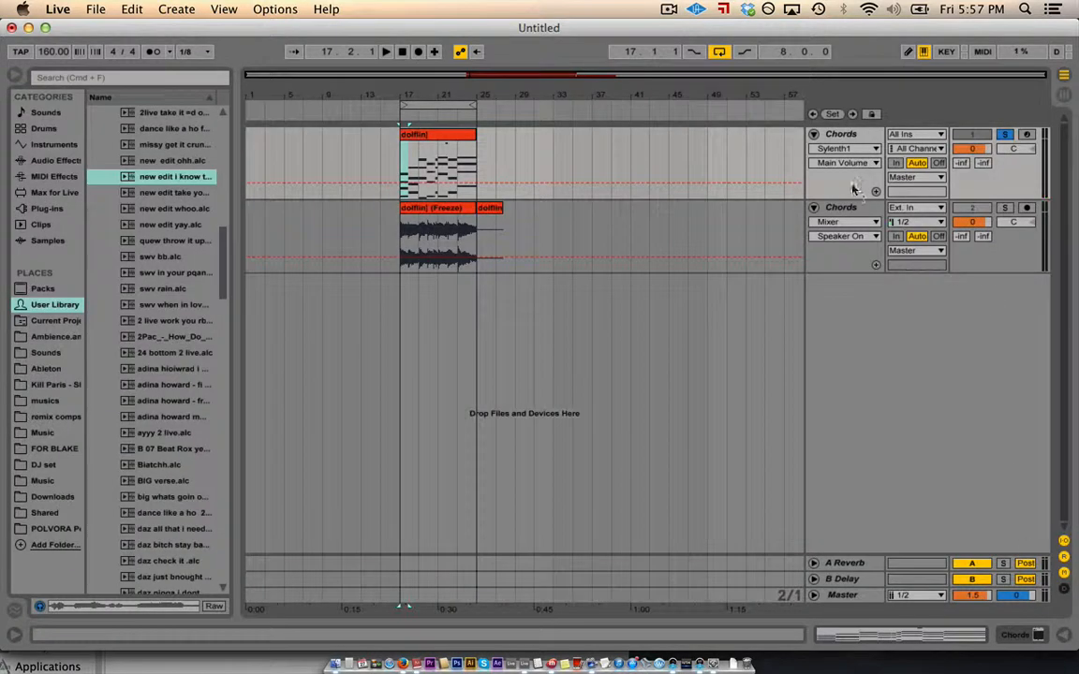
- Show the first Chords track's devices, check Sylenth1's Init-preset editor, and reselect the dolfin clip
{"action": "double_click", "coordinate": [844, 136]}
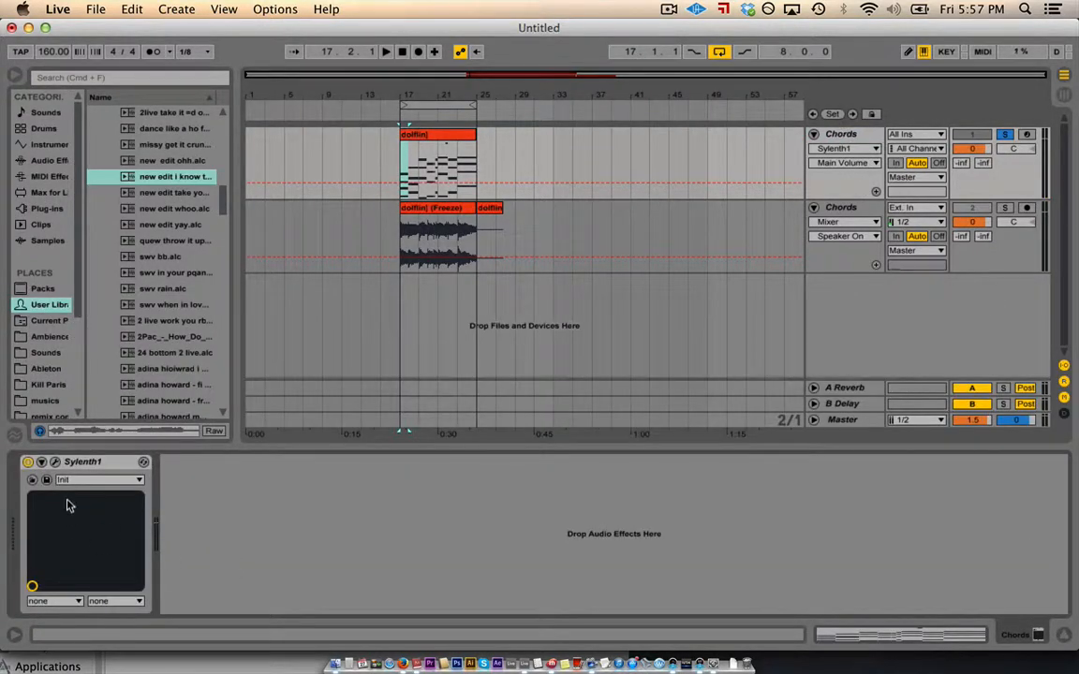
{"action": "left_click", "coordinate": [54, 461]}
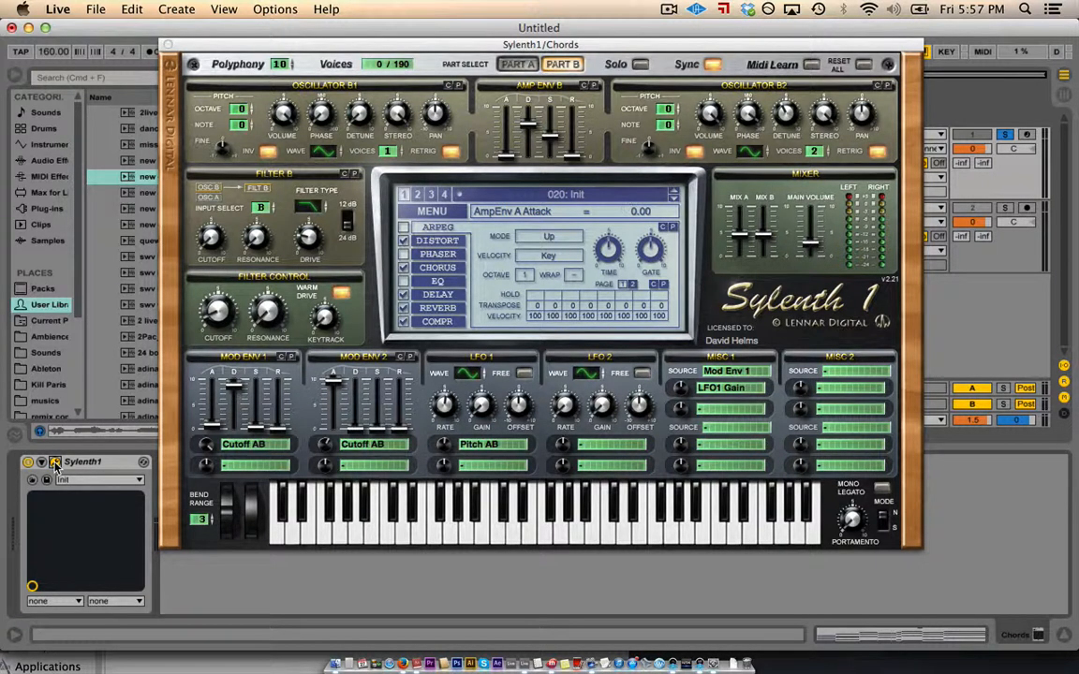
{"action": "left_click", "coordinate": [54, 466]}
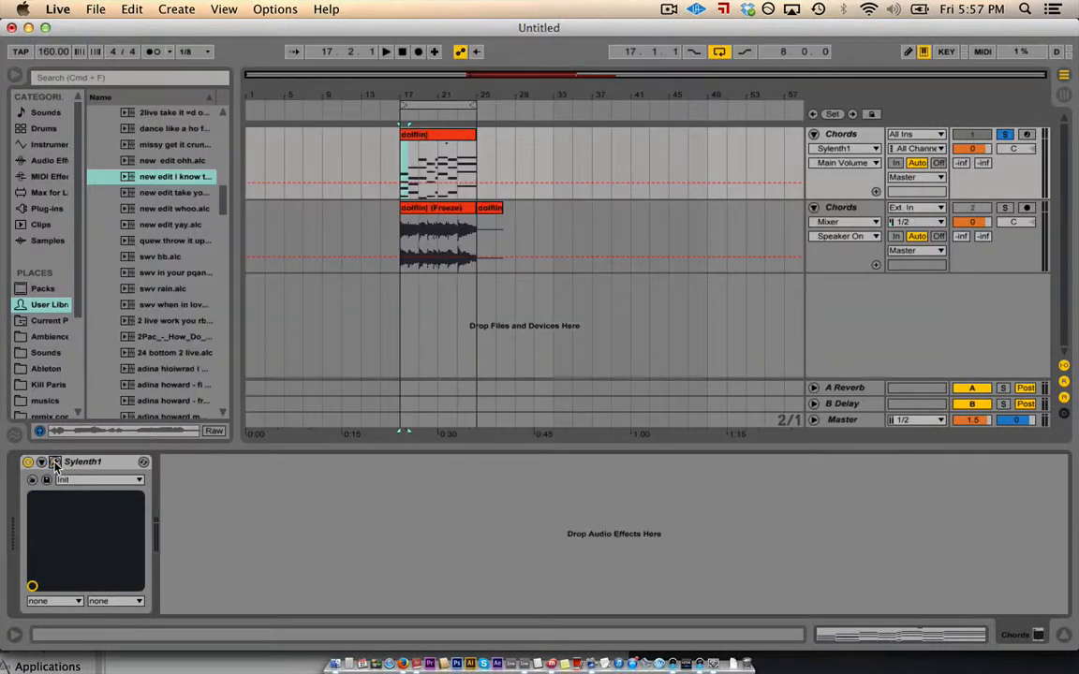
{"action": "left_click", "coordinate": [401, 159]}
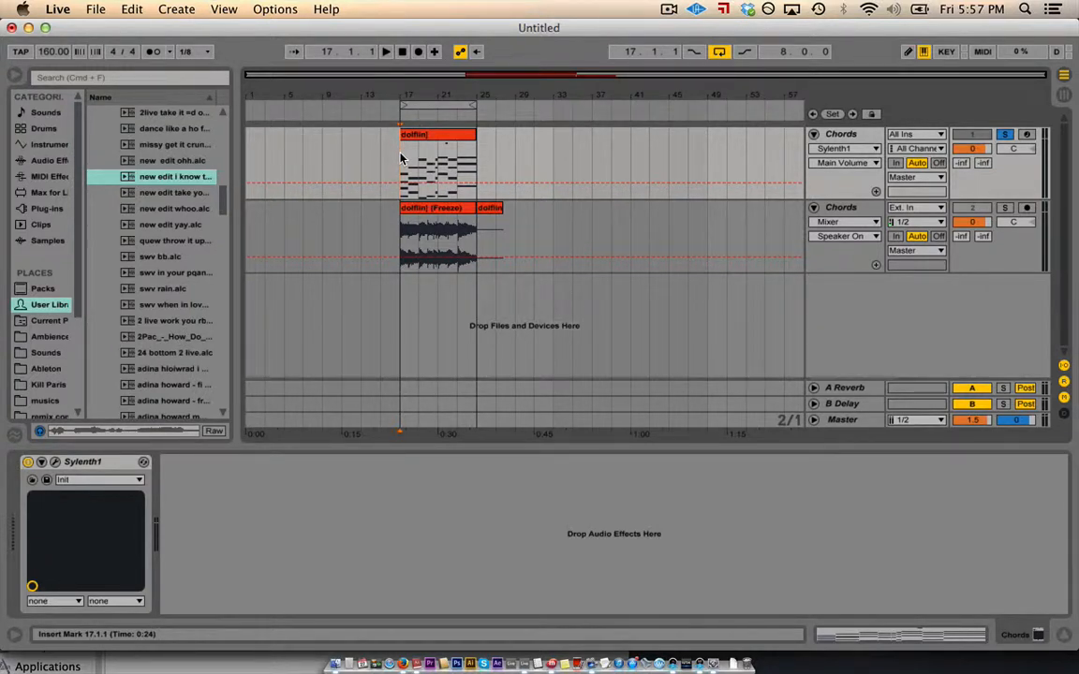
{"action": "left_click", "coordinate": [414, 138]}
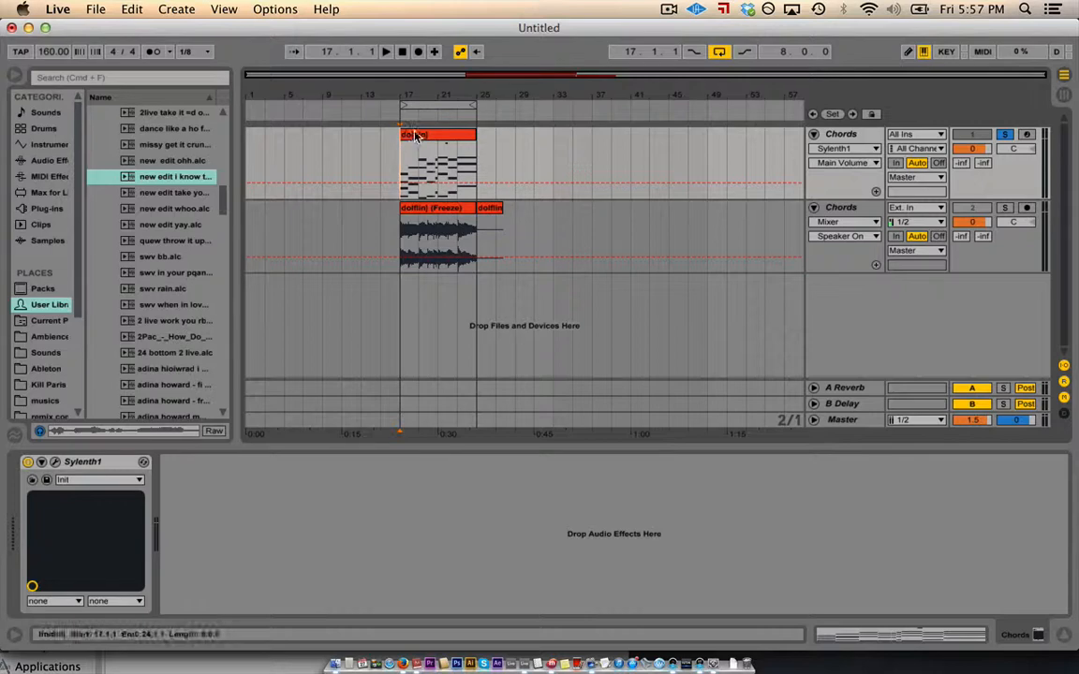
- Open the dolfin clip zoomed to all 8 bars, select its chord notes, and fold to used pitches
{"action": "double_click", "coordinate": [416, 139]}
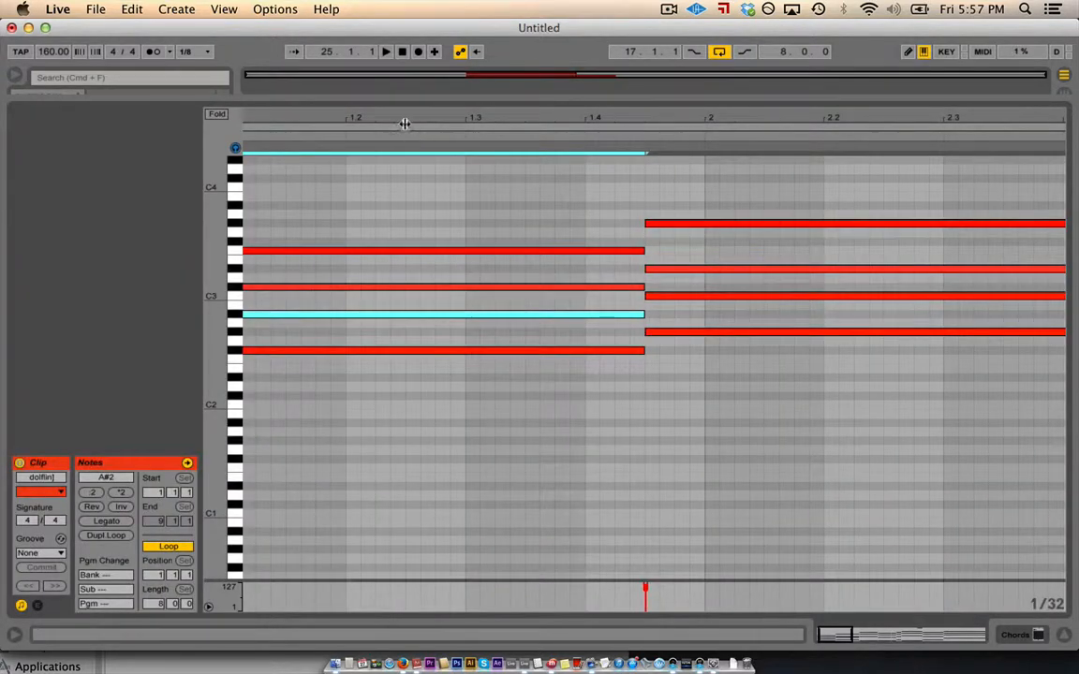
{"action": "left_click_drag", "start_coordinate": [401, 120], "coordinate": [282, 122]}
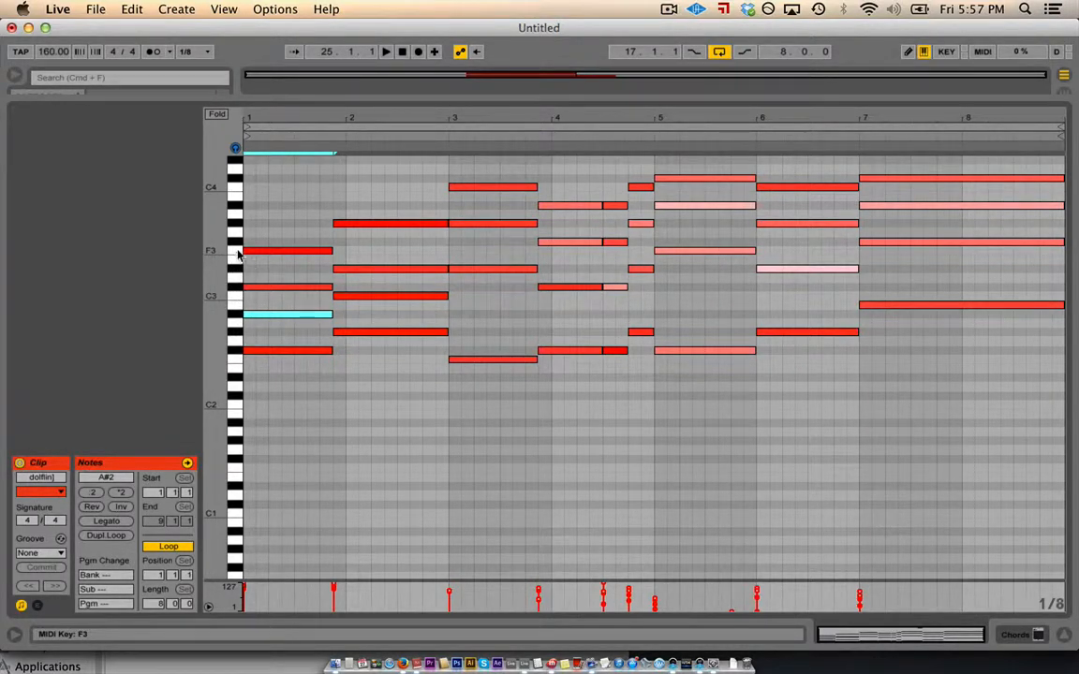
{"action": "left_click_drag", "start_coordinate": [268, 216], "coordinate": [279, 415]}
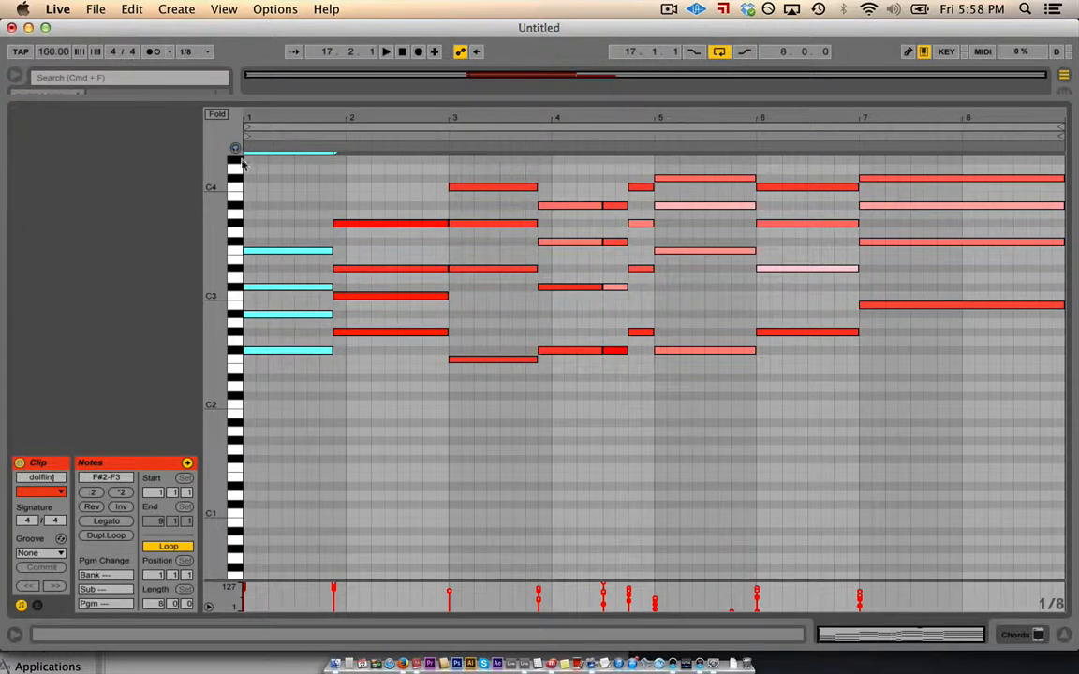
{"action": "left_click_drag", "start_coordinate": [265, 202], "coordinate": [320, 551]}
{"action": "left_click", "coordinate": [234, 287]}
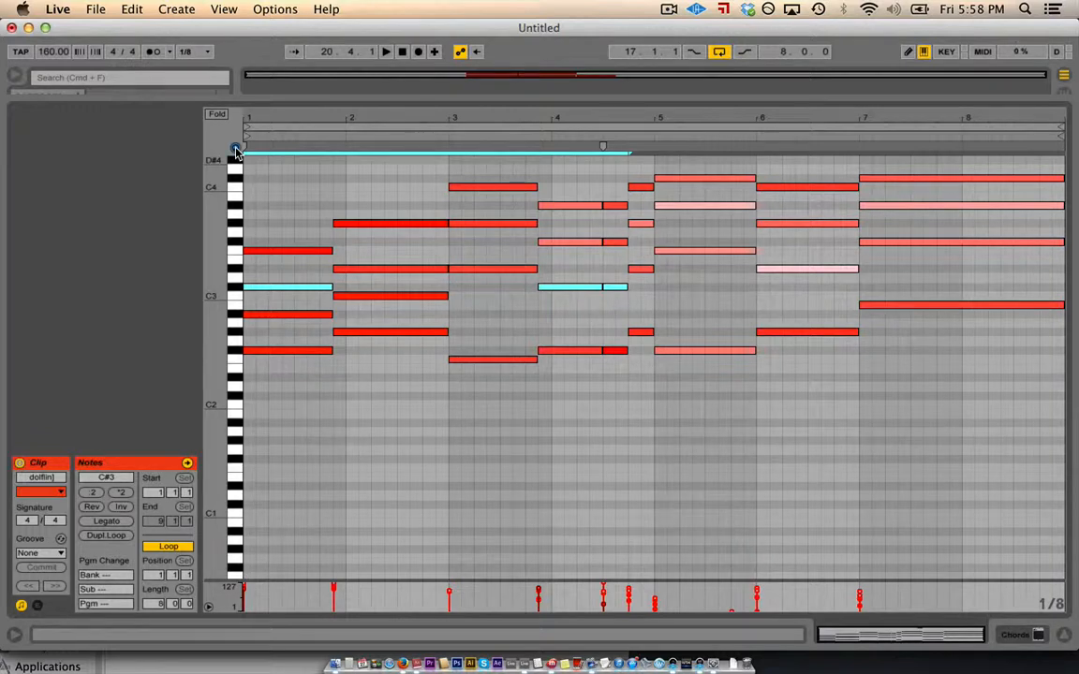
{"action": "left_click", "coordinate": [236, 251]}
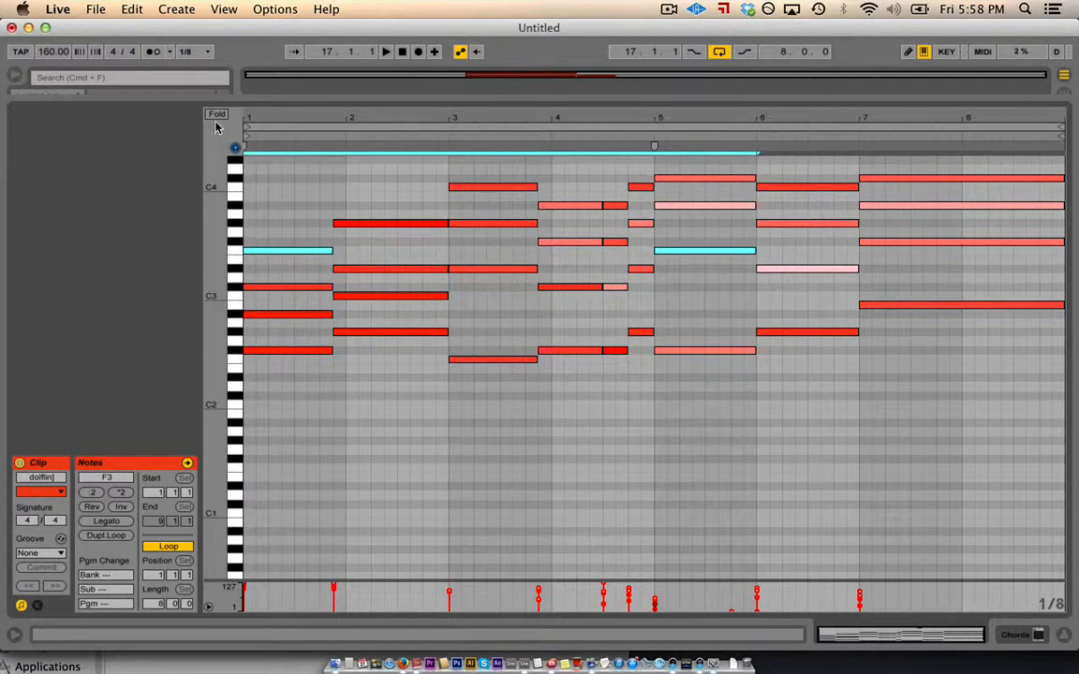
{"action": "left_click", "coordinate": [215, 114]}
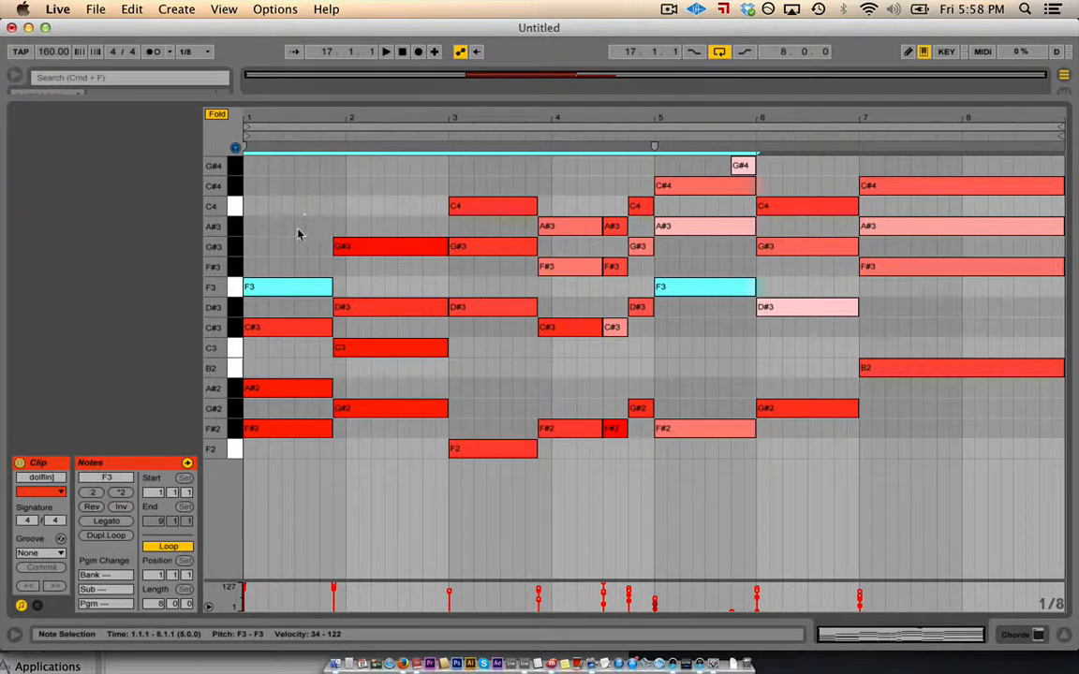
- Try shortening and repeating the bar 1 chord, undo it, and unfold the piano roll
{"action": "left_click_drag", "start_coordinate": [272, 218], "coordinate": [278, 455]}
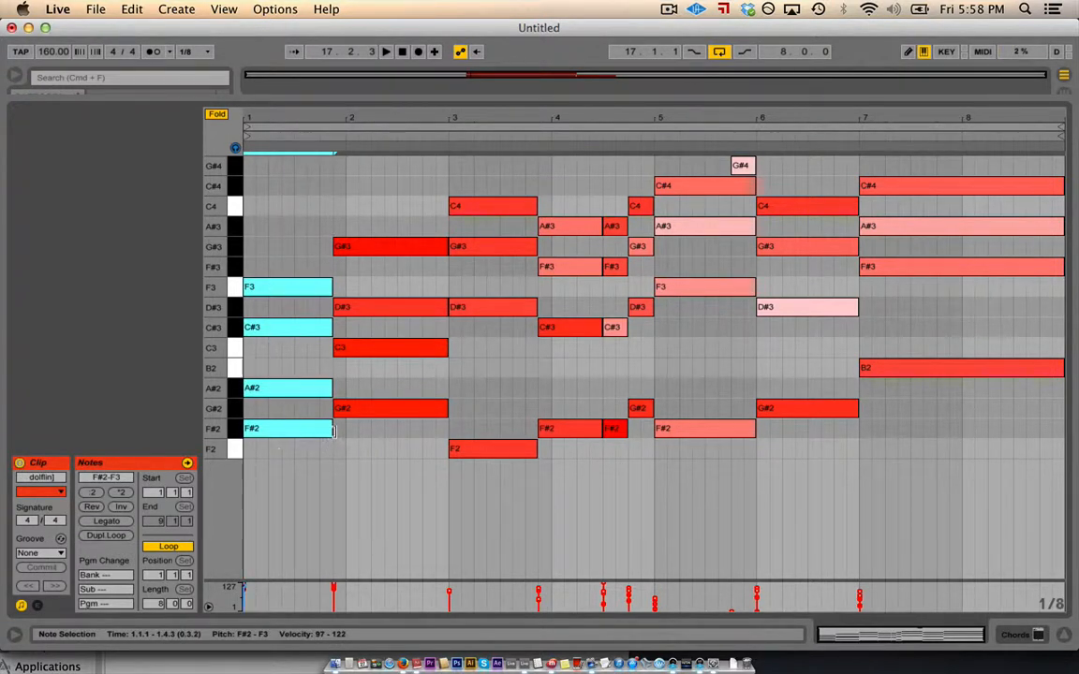
{"action": "left_click_drag", "start_coordinate": [330, 429], "coordinate": [252, 429]}
{"action": "key", "text": "super+d"}
{"action": "key", "text": "super+d"}
{"action": "key", "text": "super+d"}
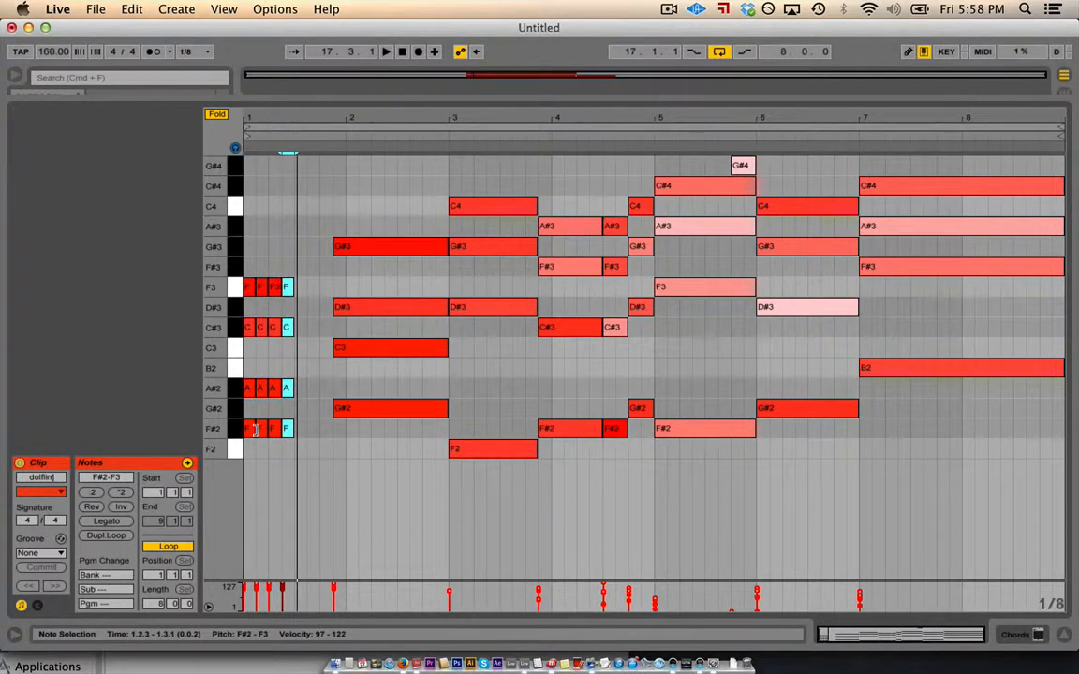
{"action": "key", "text": "super+z"}
{"action": "key", "text": "super+z"}
{"action": "key", "text": "super+z"}
{"action": "key", "text": "super+z"}
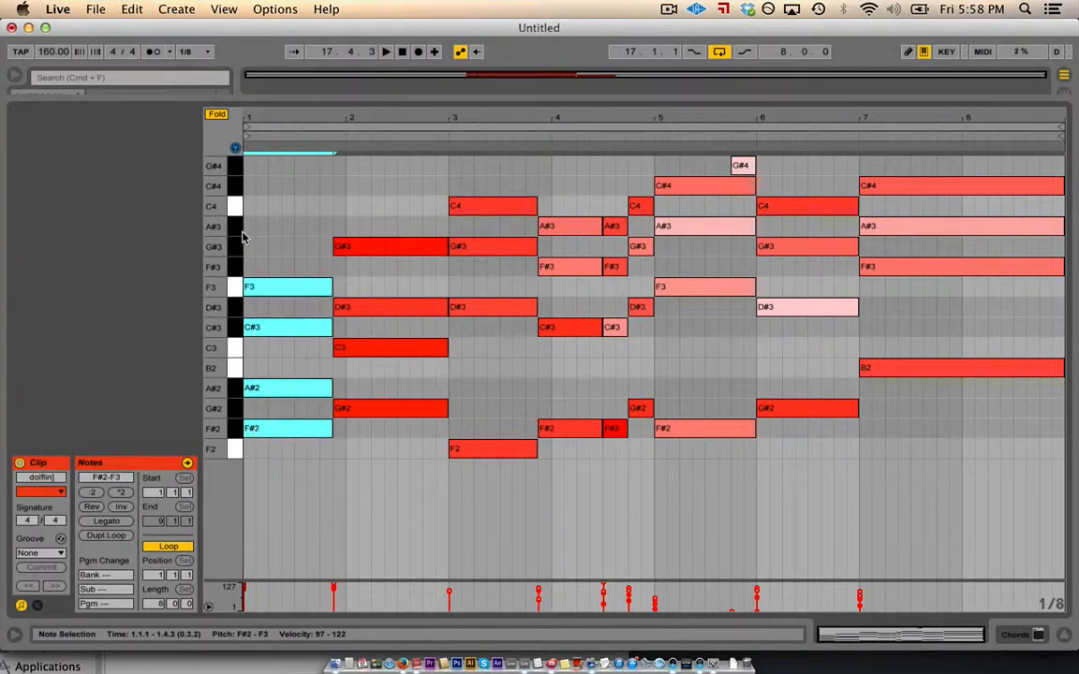
{"action": "left_click", "coordinate": [217, 114]}
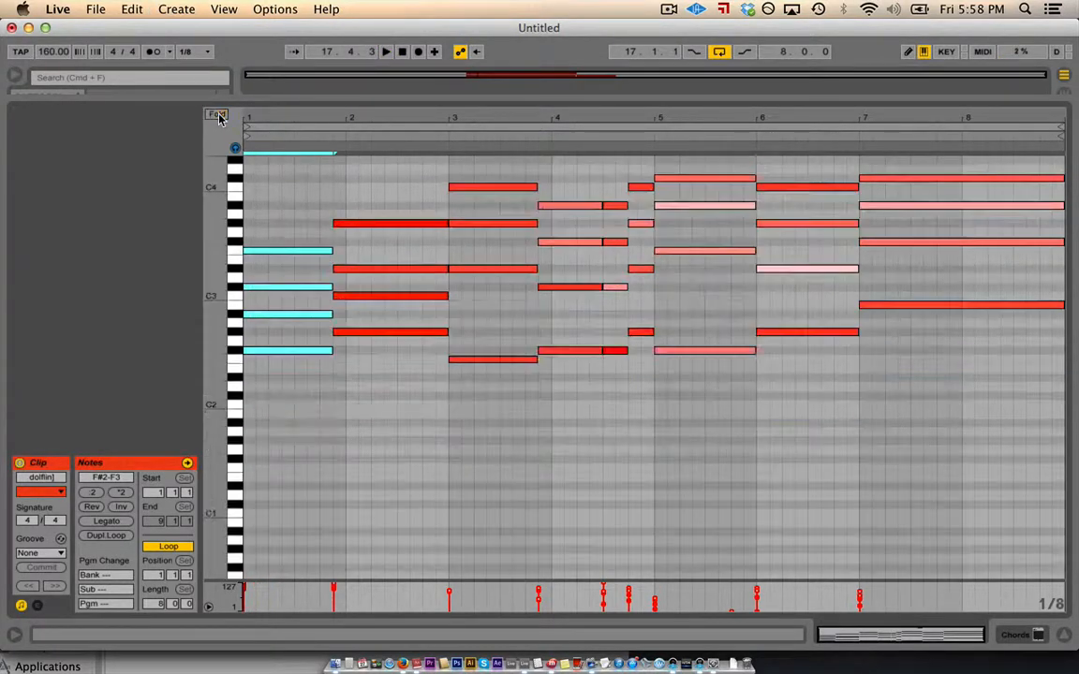
- Zoom the note grid in around bar 1 and resize the note rows vertically
{"action": "left_click_drag", "start_coordinate": [281, 113], "coordinate": [282, 118]}
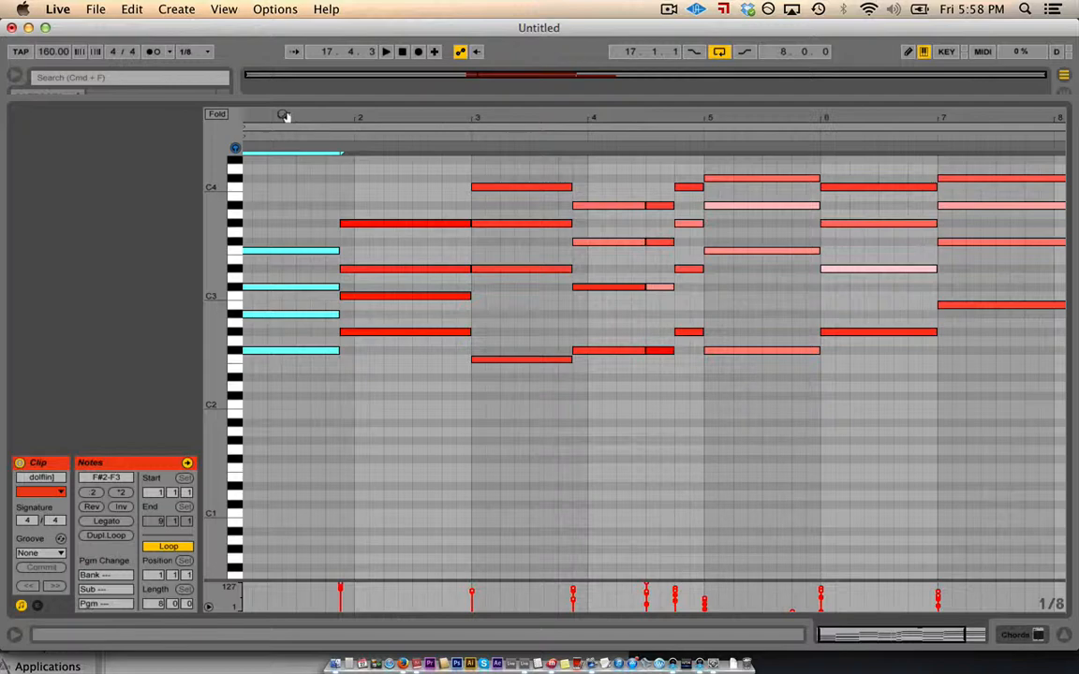
{"action": "left_click_drag", "start_coordinate": [283, 115], "coordinate": [269, 143]}
{"action": "left_click_drag", "start_coordinate": [215, 217], "coordinate": [207, 248]}
{"action": "scroll", "coordinate": [484, 212], "scroll_direction": "up", "scroll_amount": 5}
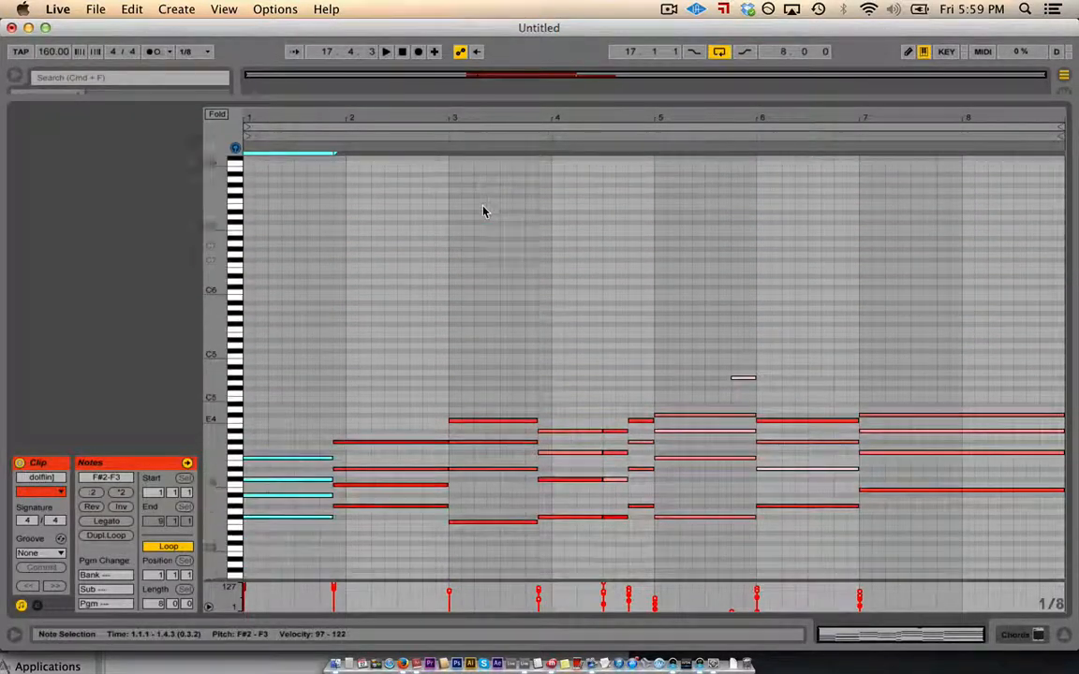
{"action": "scroll", "coordinate": [484, 211], "scroll_direction": "down", "scroll_amount": 3}
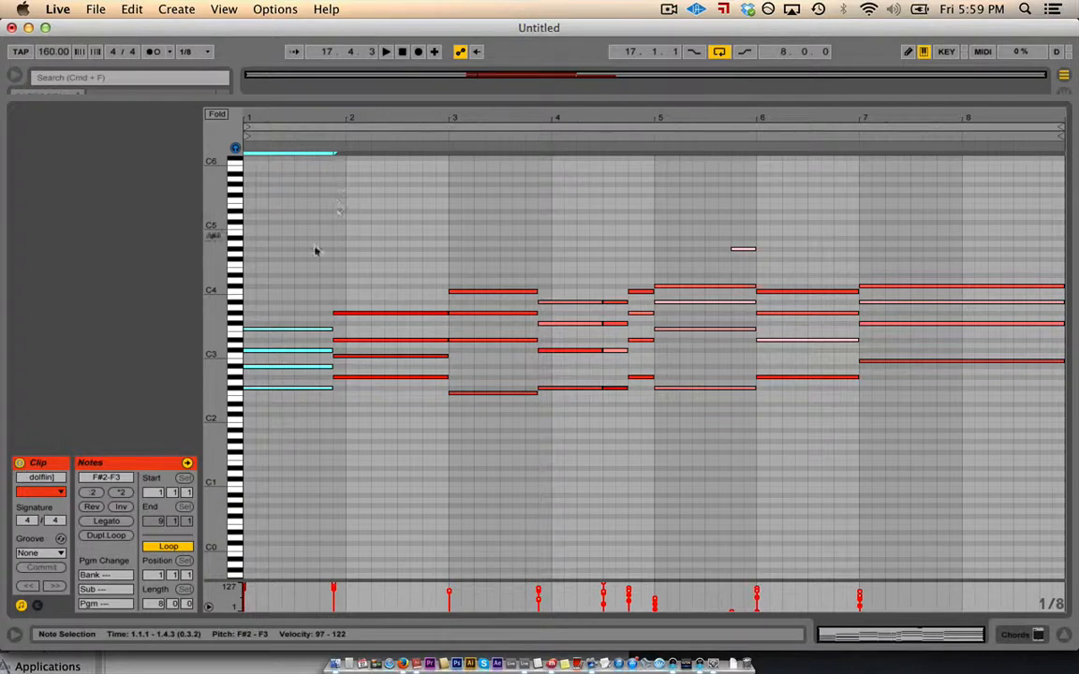
- Select the bar 1–2 chords, test repeating them through bar 8, then undo
{"action": "left_click_drag", "start_coordinate": [262, 242], "coordinate": [582, 541]}
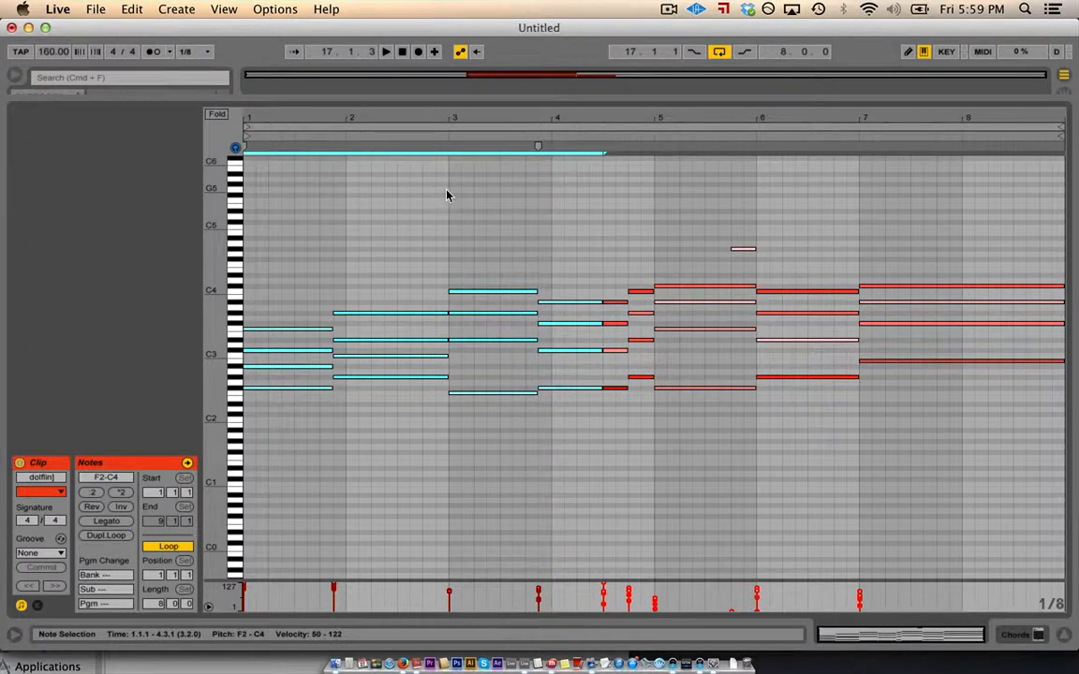
{"action": "left_click_drag", "start_coordinate": [447, 195], "coordinate": [248, 573]}
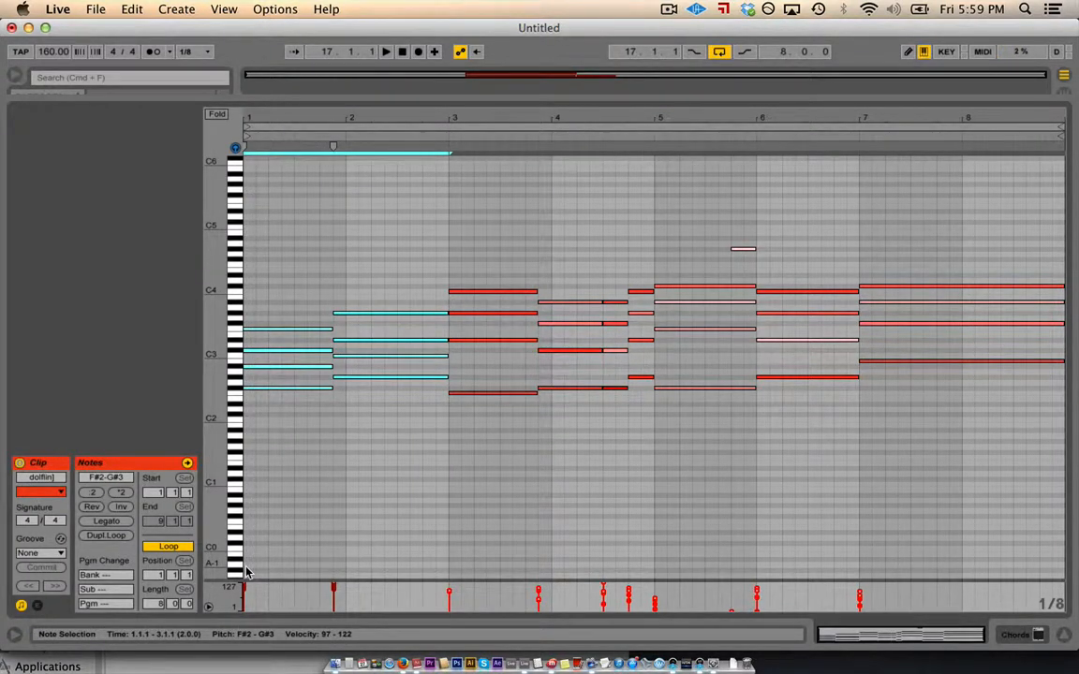
{"action": "key", "text": "super+d"}
{"action": "key", "text": "super+d"}
{"action": "key", "text": "super+d"}
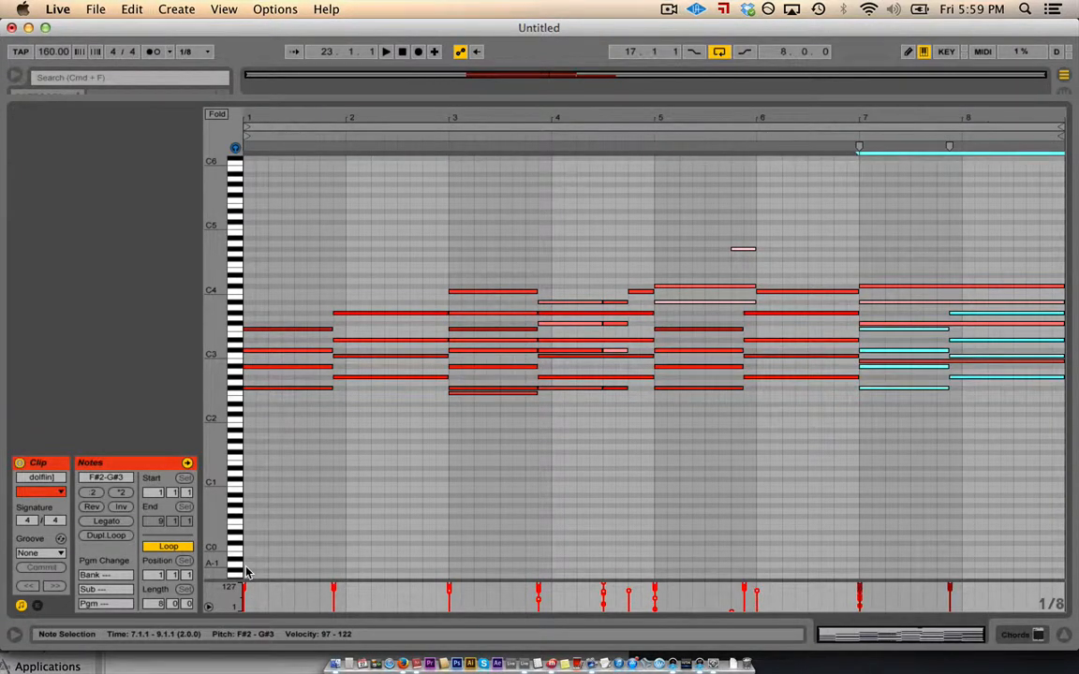
{"action": "key", "text": "super+z"}
{"action": "key", "text": "super+z"}
{"action": "key", "text": "super+z"}
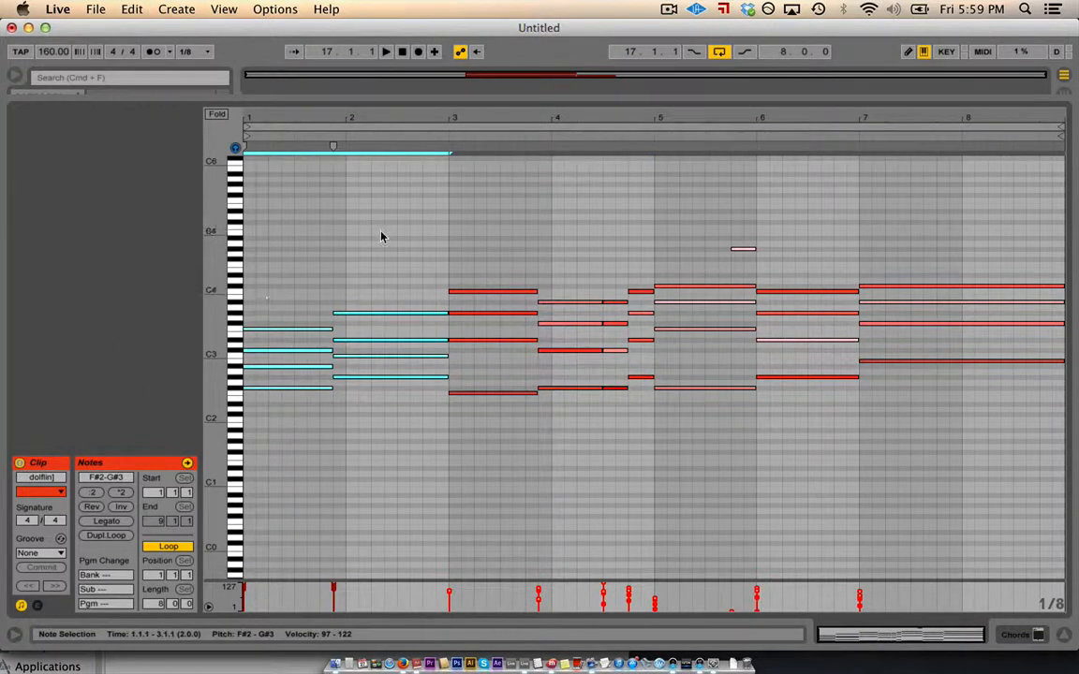
- Test duplicating the 1.2.1–2.4.3 time selection, undo it, and close the note editor
{"action": "left_click_drag", "start_coordinate": [438, 191], "coordinate": [258, 445]}
{"action": "left_click_drag", "start_coordinate": [436, 178], "coordinate": [266, 263]}
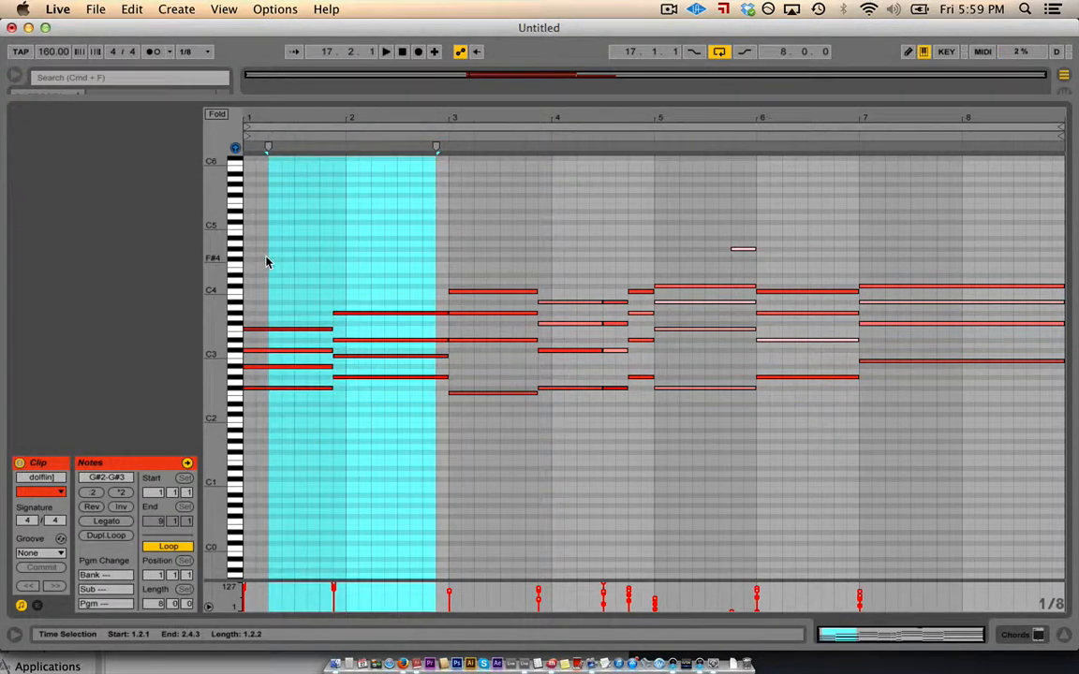
{"action": "key", "text": "super+d"}
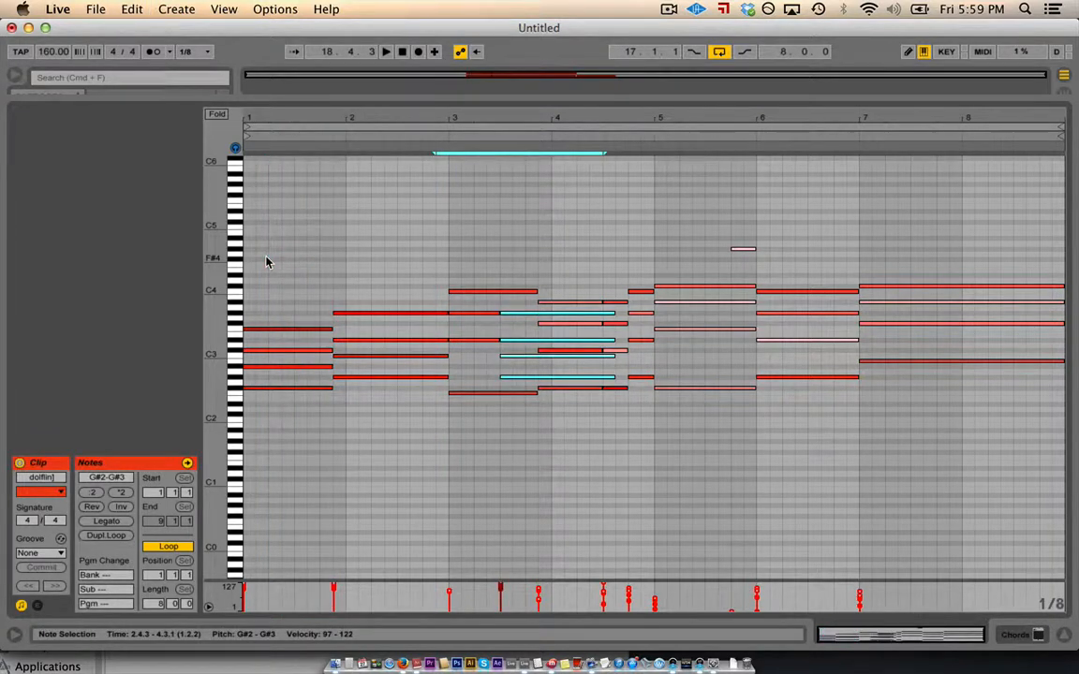
{"action": "key", "text": "super+z"}
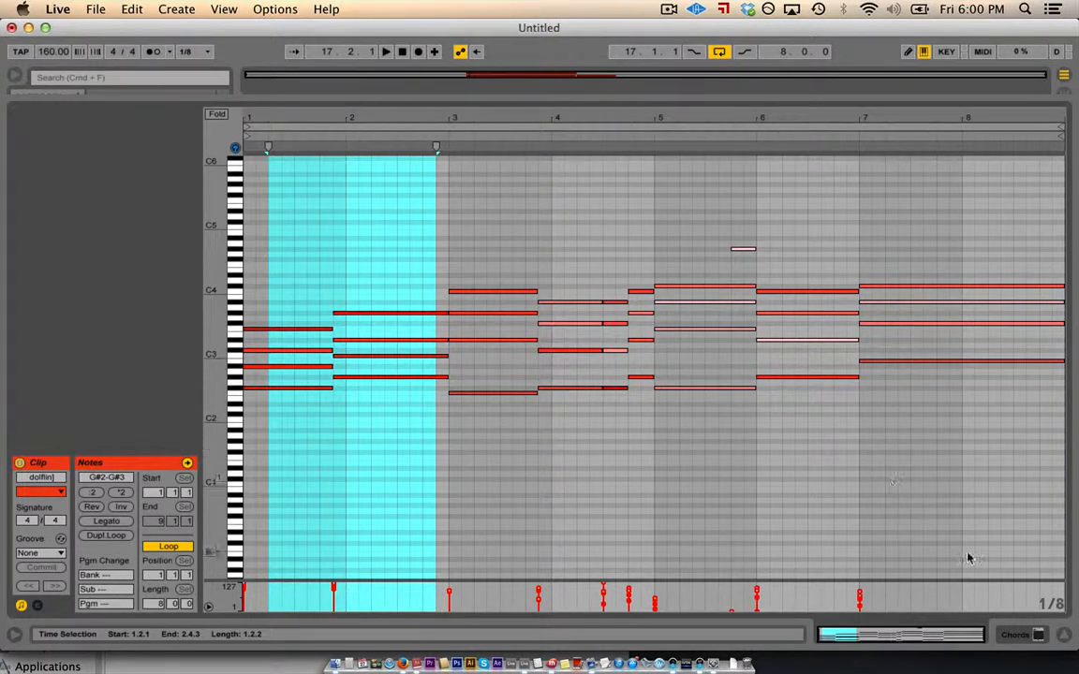
{"action": "left_click", "coordinate": [1064, 635]}
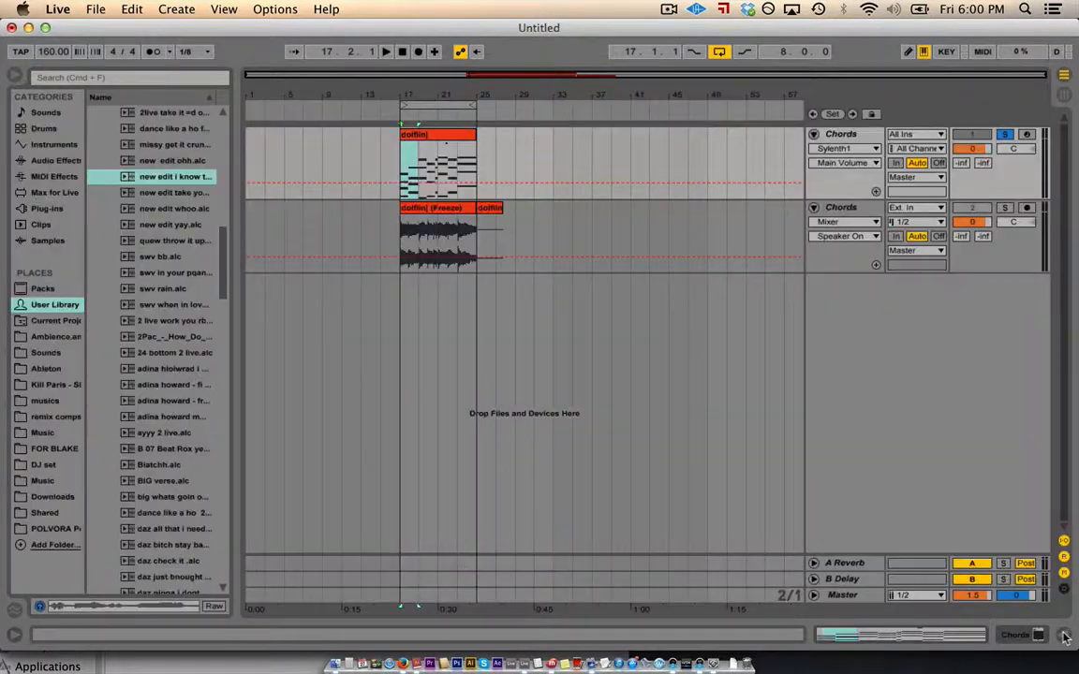
- Select the Chords MIDI clip, zoom in, and open the frozen dolfin clip's sample editor
{"action": "left_click", "coordinate": [427, 136]}
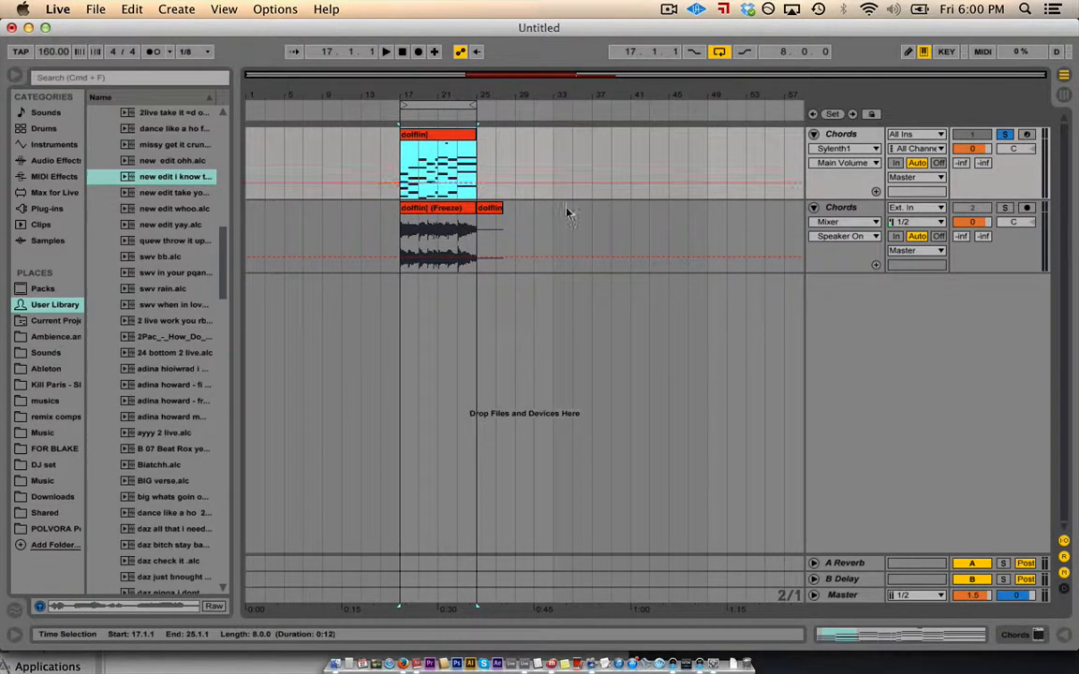
{"action": "left_click_drag", "start_coordinate": [427, 96], "coordinate": [427, 126]}
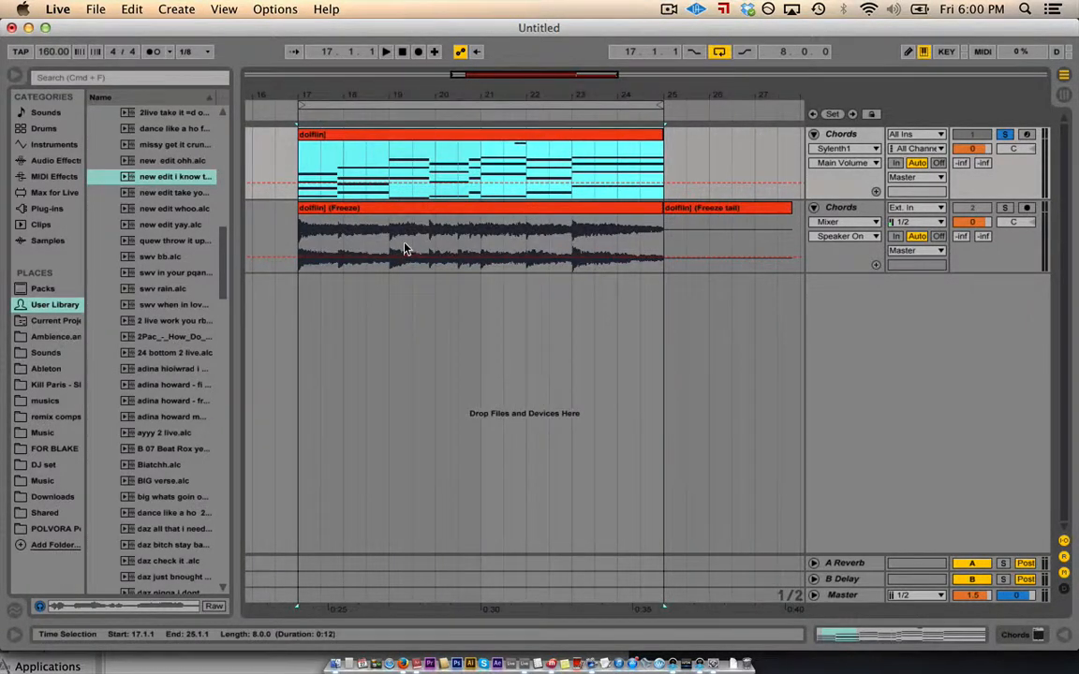
{"action": "double_click", "coordinate": [397, 209]}
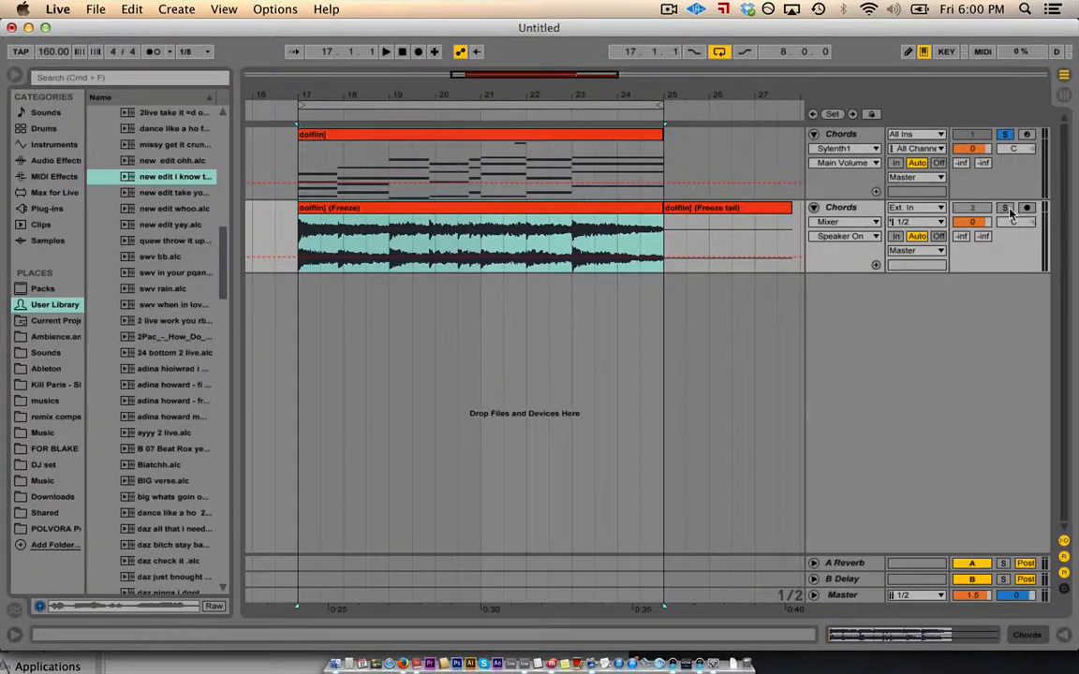
- Solo the frozen Chords track and compare it with the MIDI track while playing from bar 17
{"action": "left_click", "coordinate": [1005, 208]}
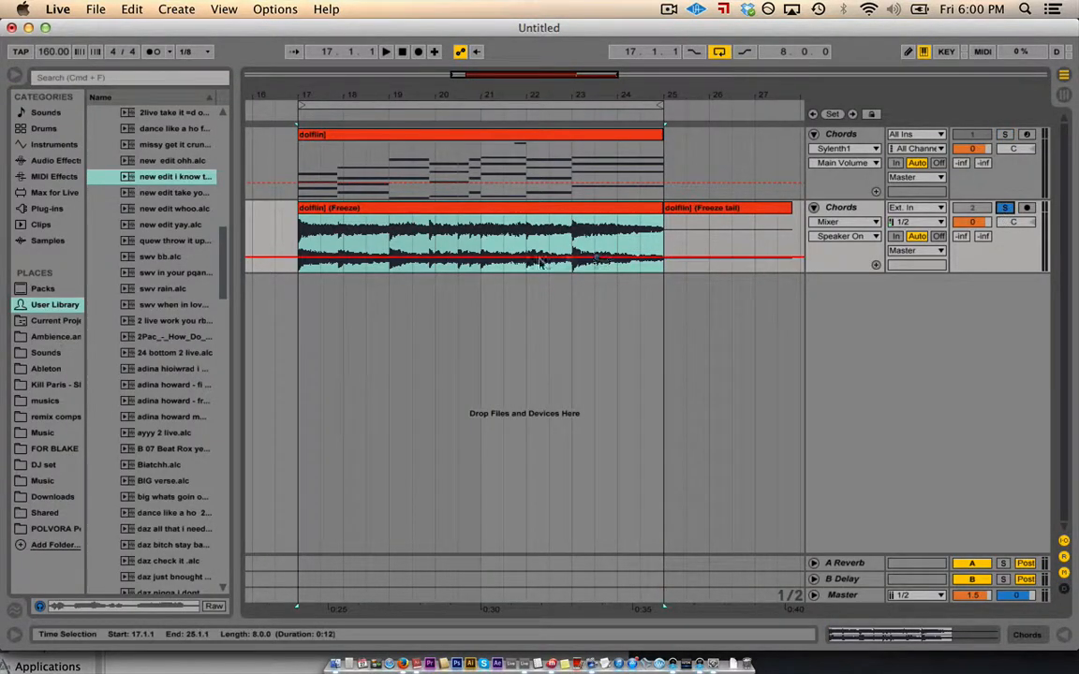
{"action": "left_click", "coordinate": [298, 229]}
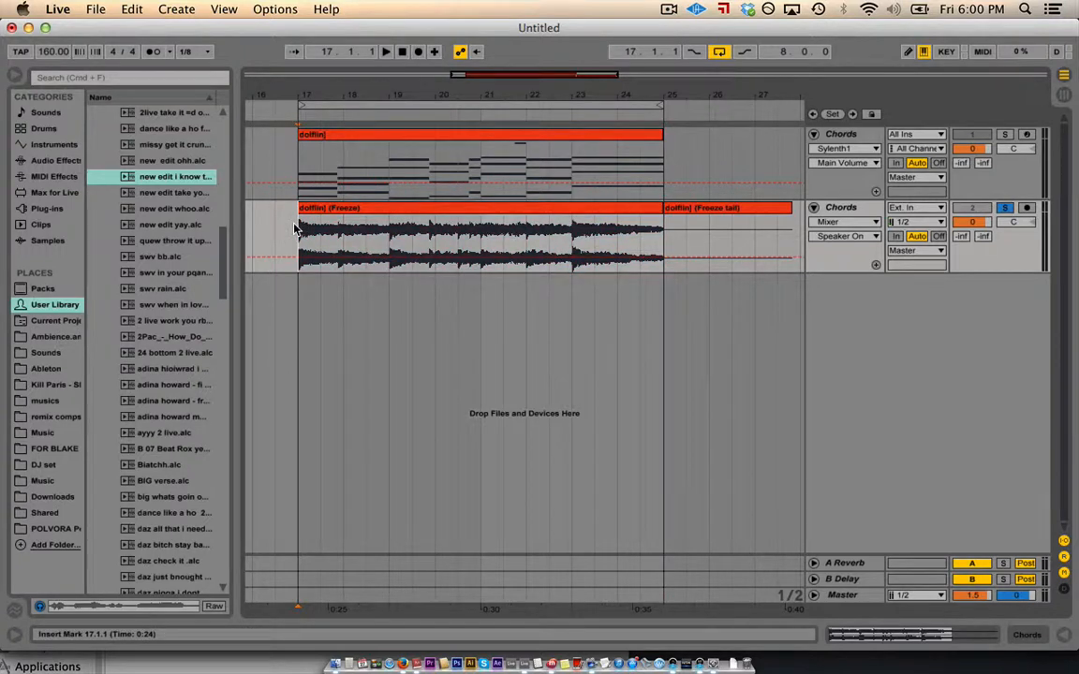
{"action": "key", "text": "space"}
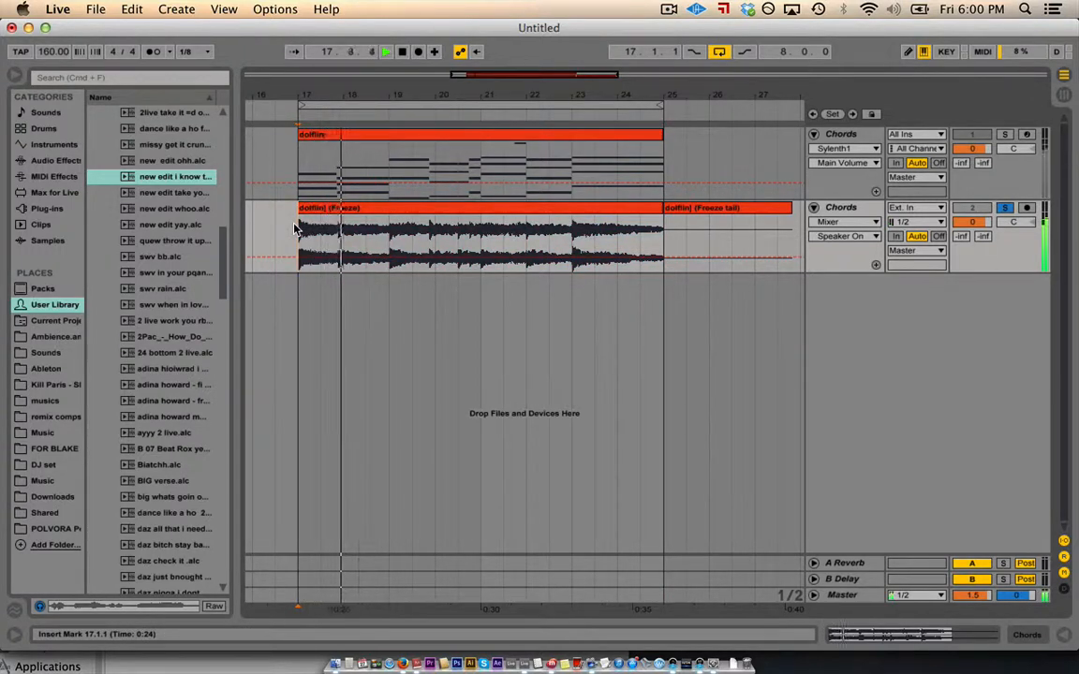
{"action": "left_click", "coordinate": [1003, 135]}
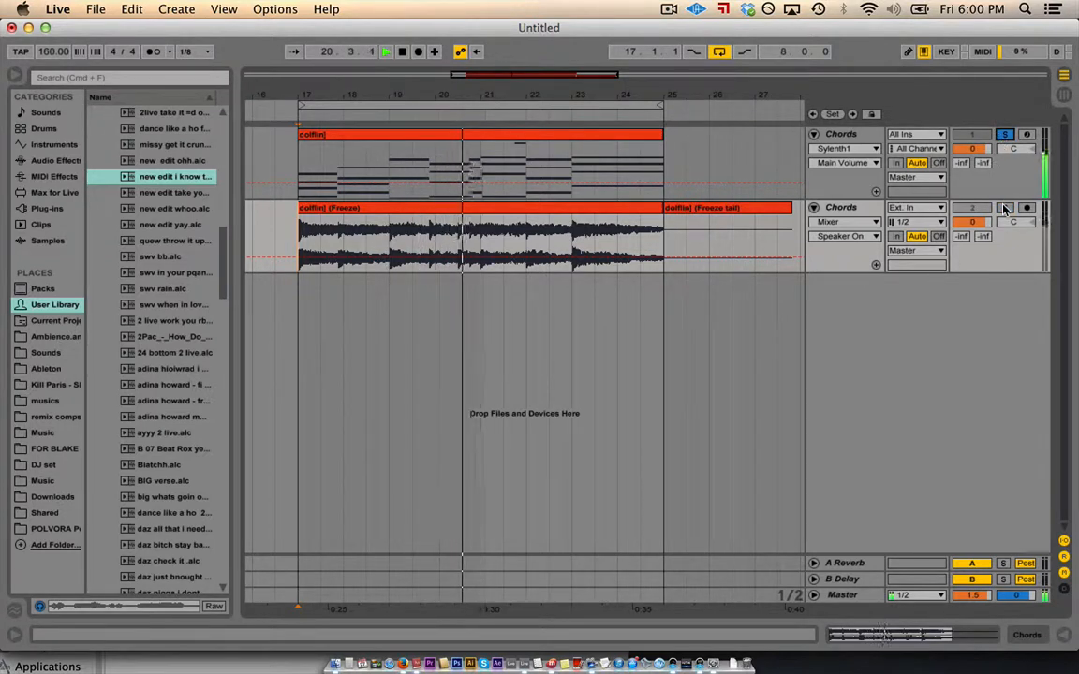
{"action": "left_click", "coordinate": [1004, 208]}
{"action": "key", "text": "space"}
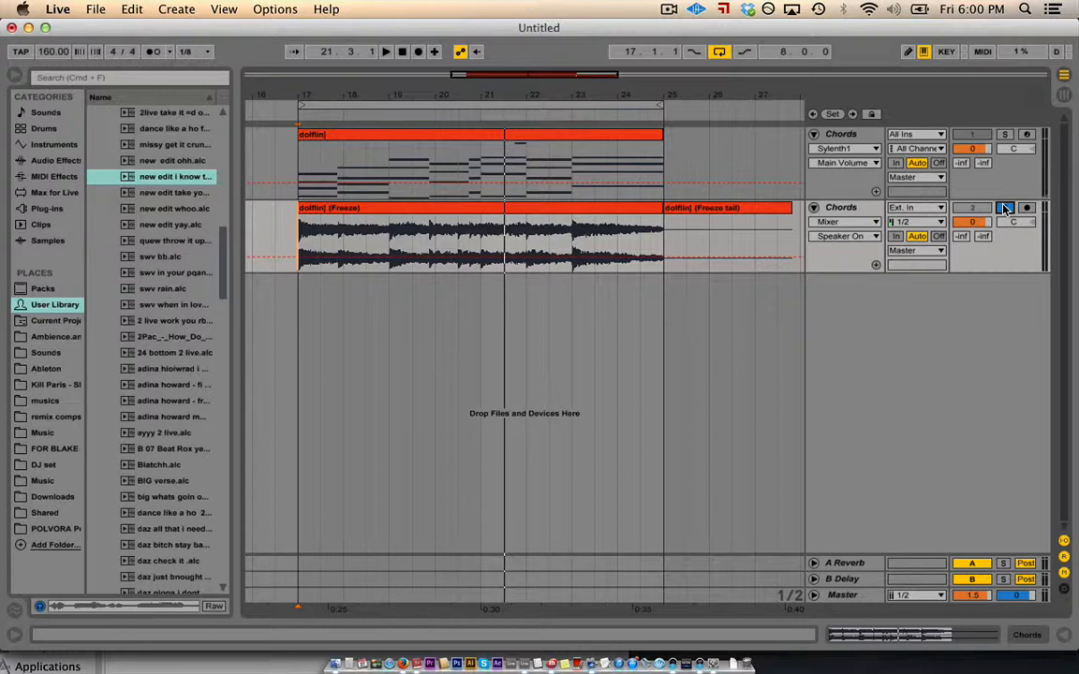
- Zoom the arrangement in around bar 17 and set the start point there
{"action": "left_click", "coordinate": [298, 239]}
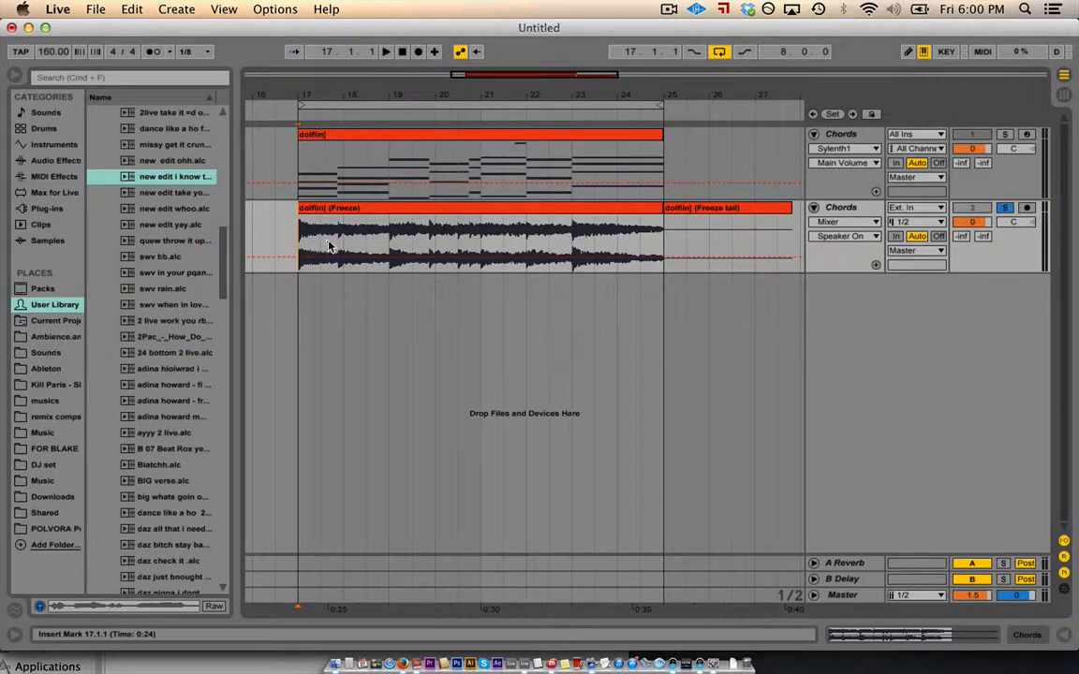
{"action": "left_click_drag", "start_coordinate": [315, 95], "coordinate": [339, 90]}
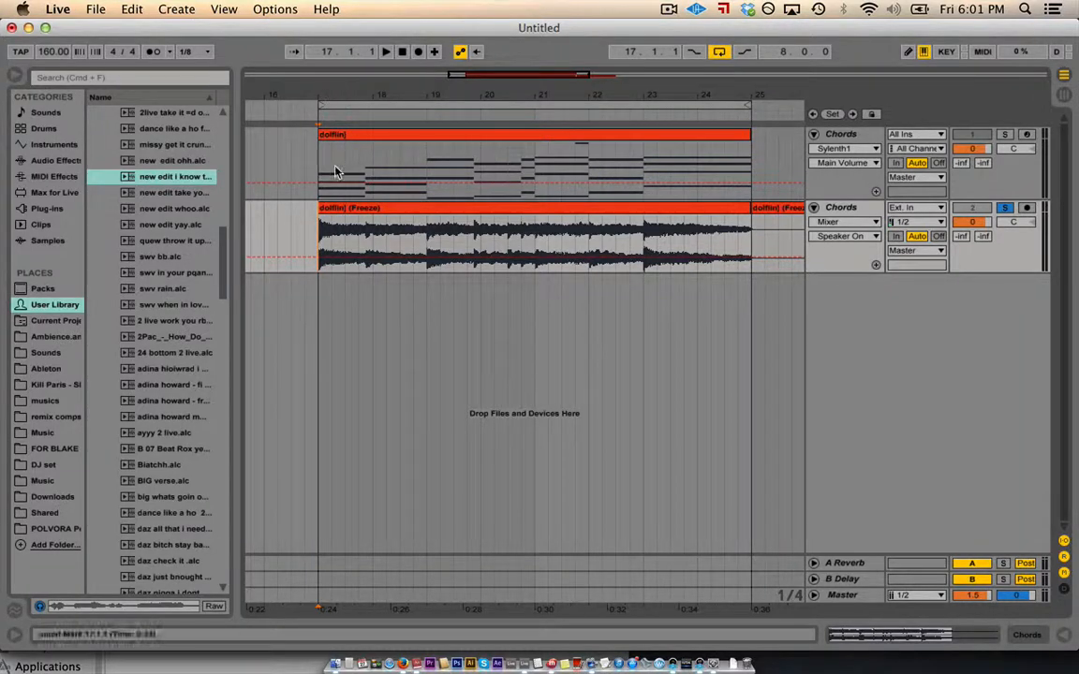
{"action": "left_click", "coordinate": [338, 234]}
- Split off the frozen clip's opening beats, reverse that piece, and play the reversed intro from bar 17
{"action": "left_click_drag", "start_coordinate": [317, 238], "coordinate": [356, 241]}
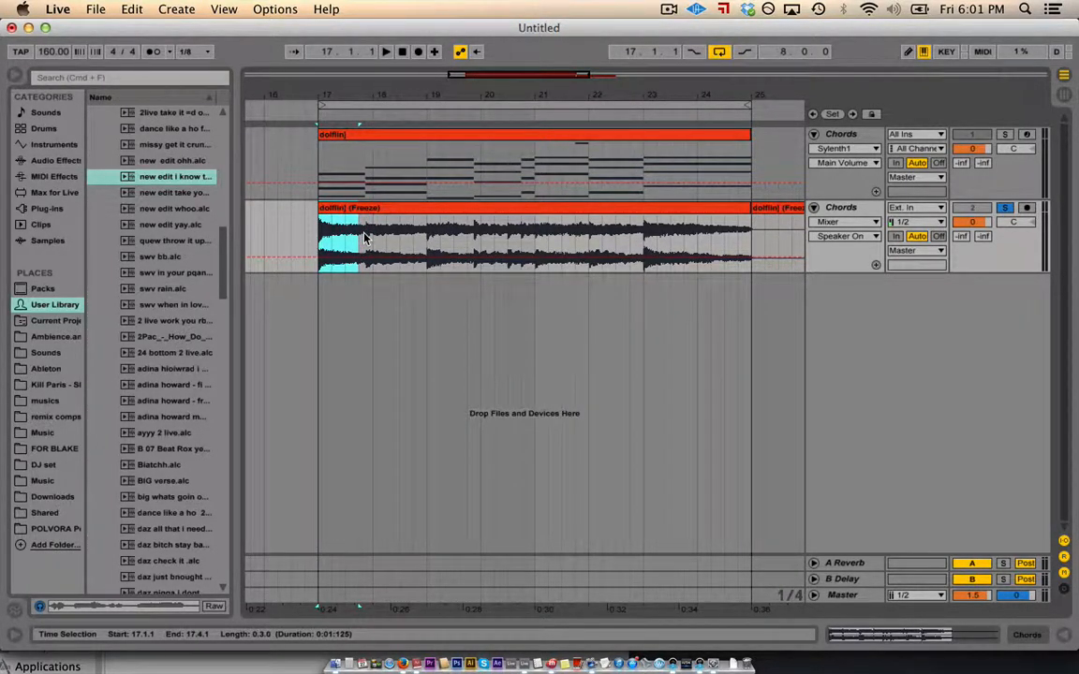
{"action": "key", "text": "super+e"}
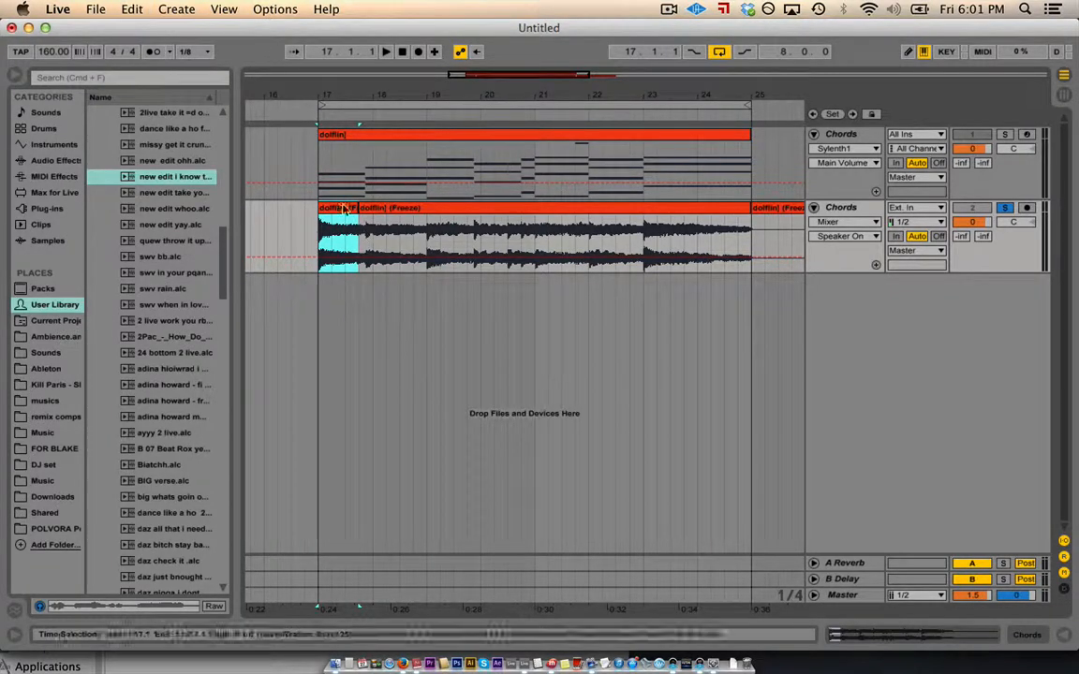
{"action": "double_click", "coordinate": [339, 216]}
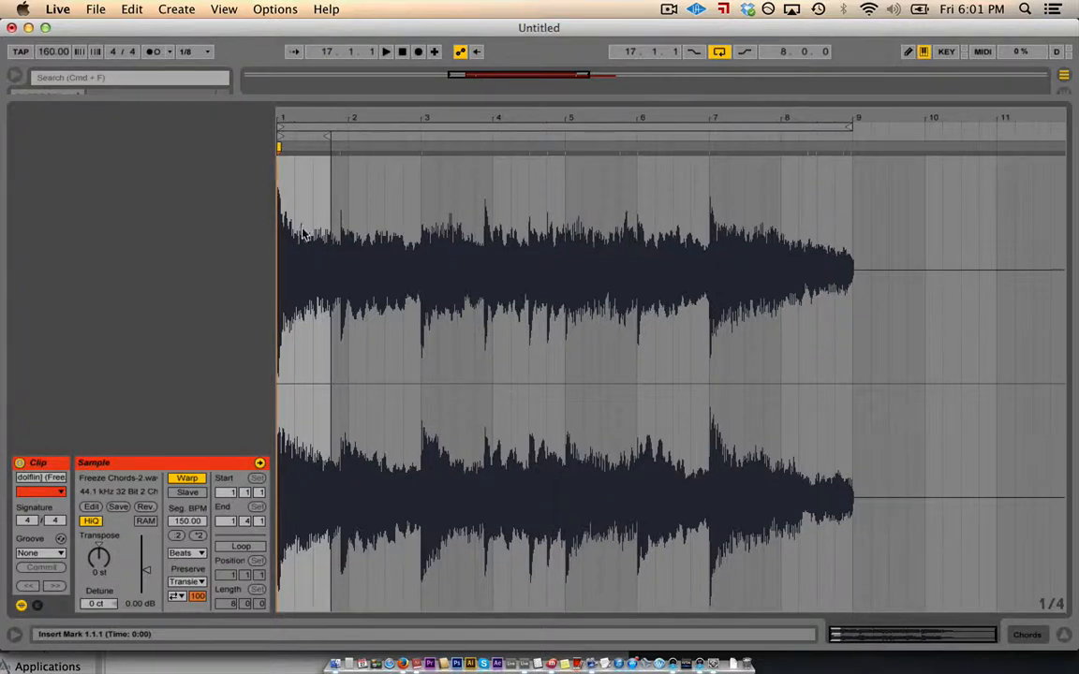
{"action": "left_click", "coordinate": [146, 507]}
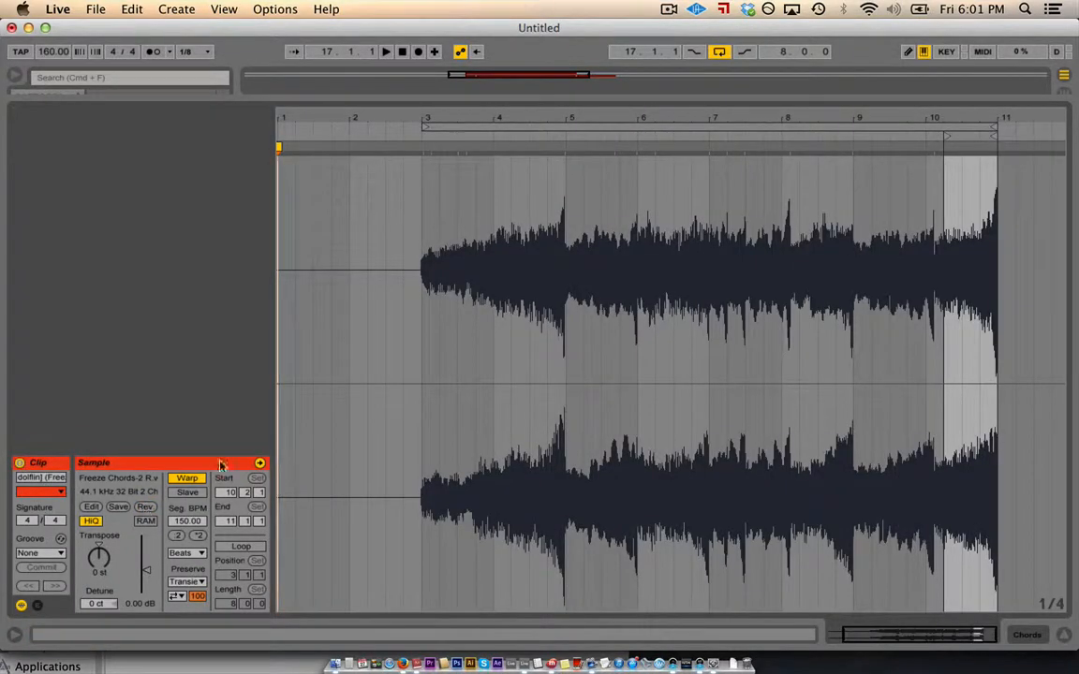
{"action": "left_click", "coordinate": [1065, 636]}
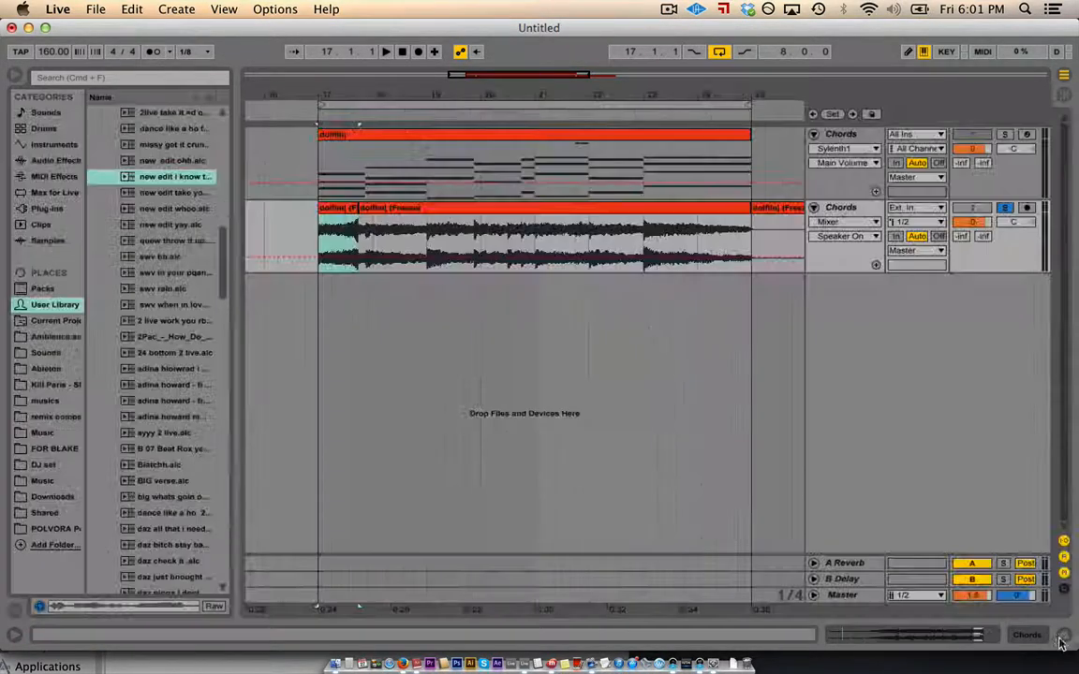
{"action": "left_click", "coordinate": [317, 239]}
{"action": "key", "text": "space"}
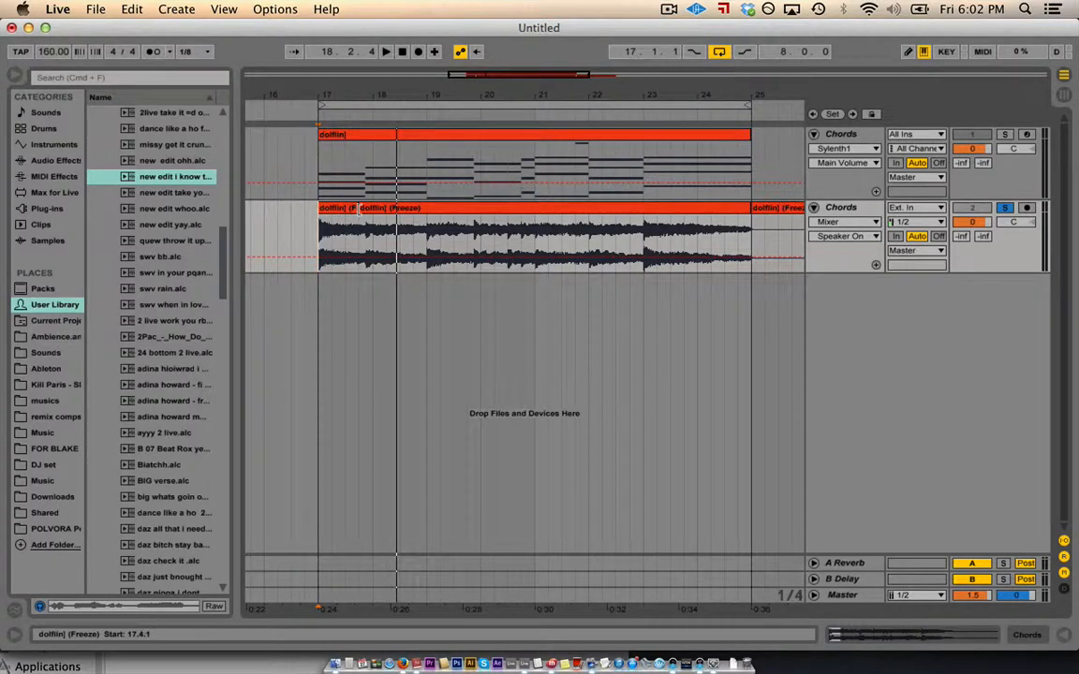
- Extend the second clip's start to 17.2.1, unsolo the frozen Chords track and preview playback
{"action": "left_click_drag", "start_coordinate": [360, 209], "coordinate": [318, 209]}
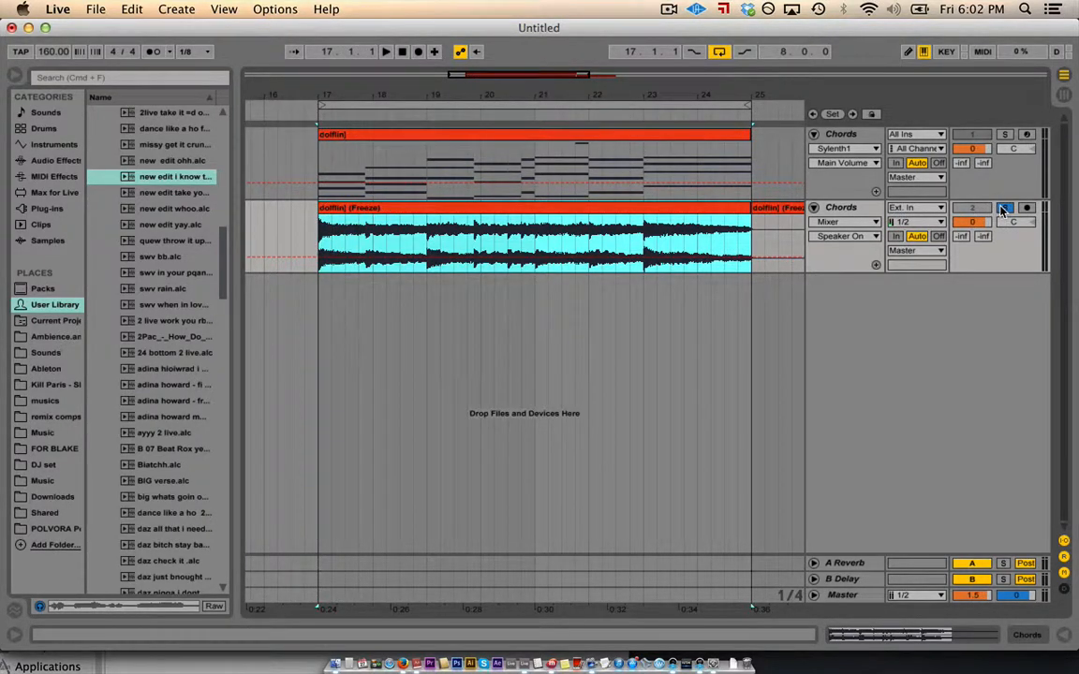
{"action": "left_click", "coordinate": [1003, 208]}
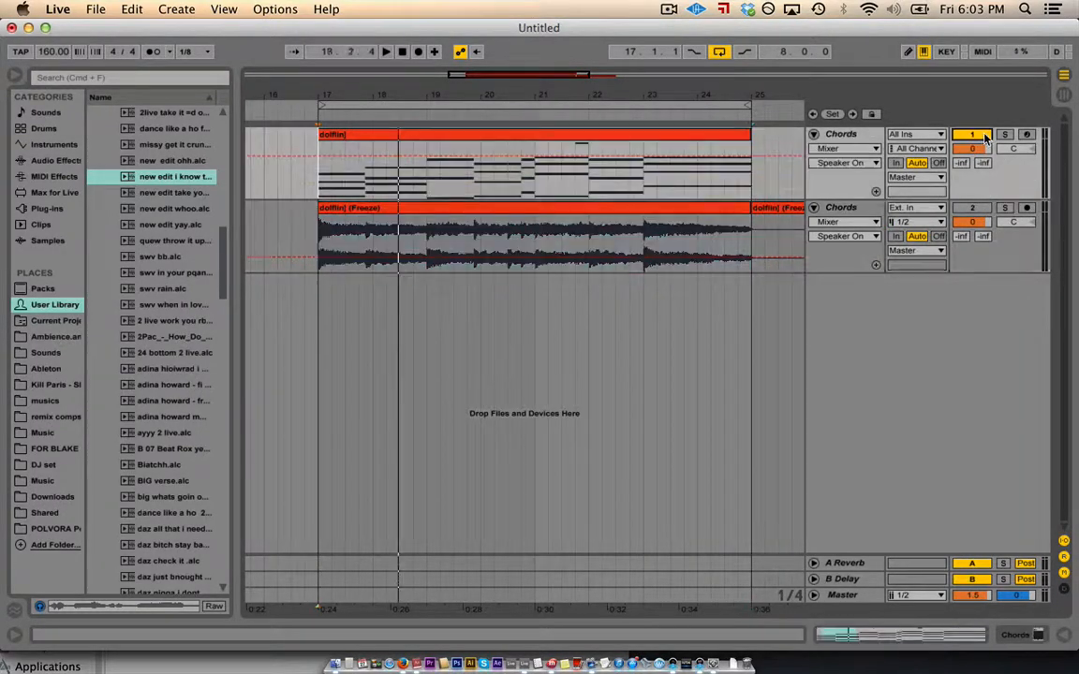
{"action": "left_click", "coordinate": [985, 138]}
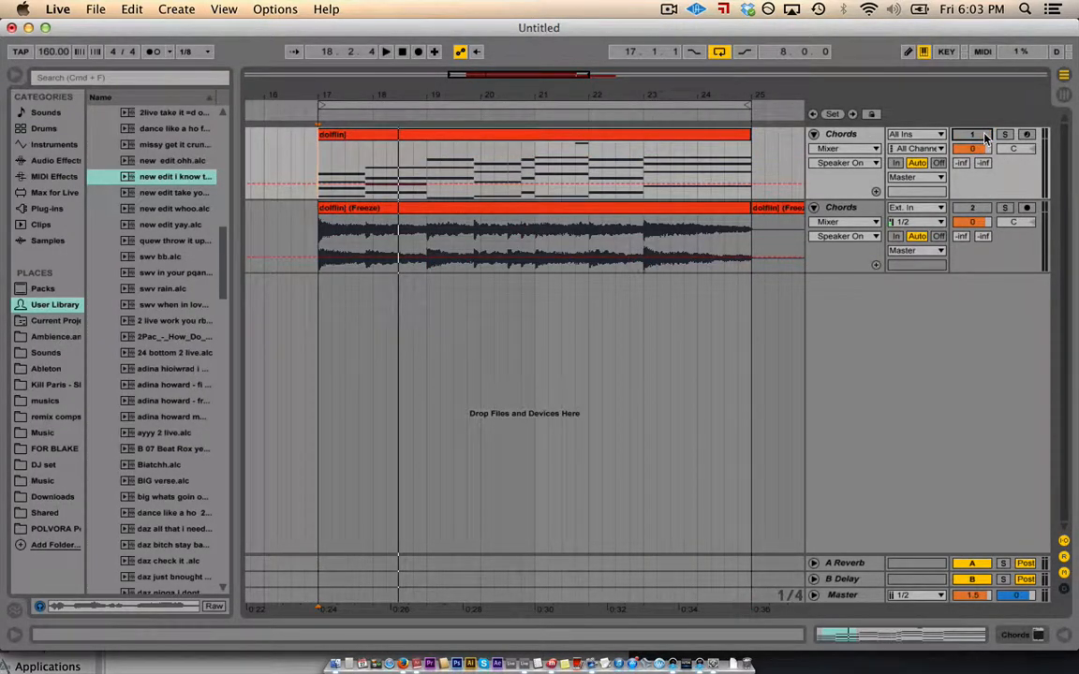
{"action": "key", "text": "space"}
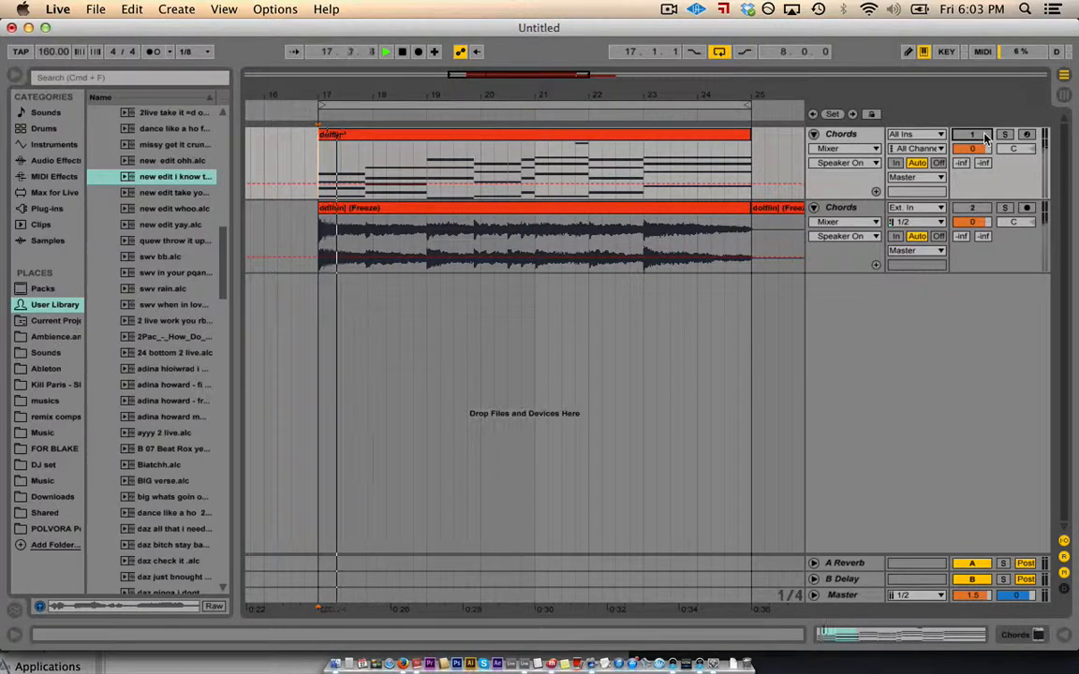
{"action": "key", "text": "space"}
- Audition the MIDI Chords track soloed, then reset its volume back to 0 dB
{"action": "left_click", "coordinate": [1005, 135]}
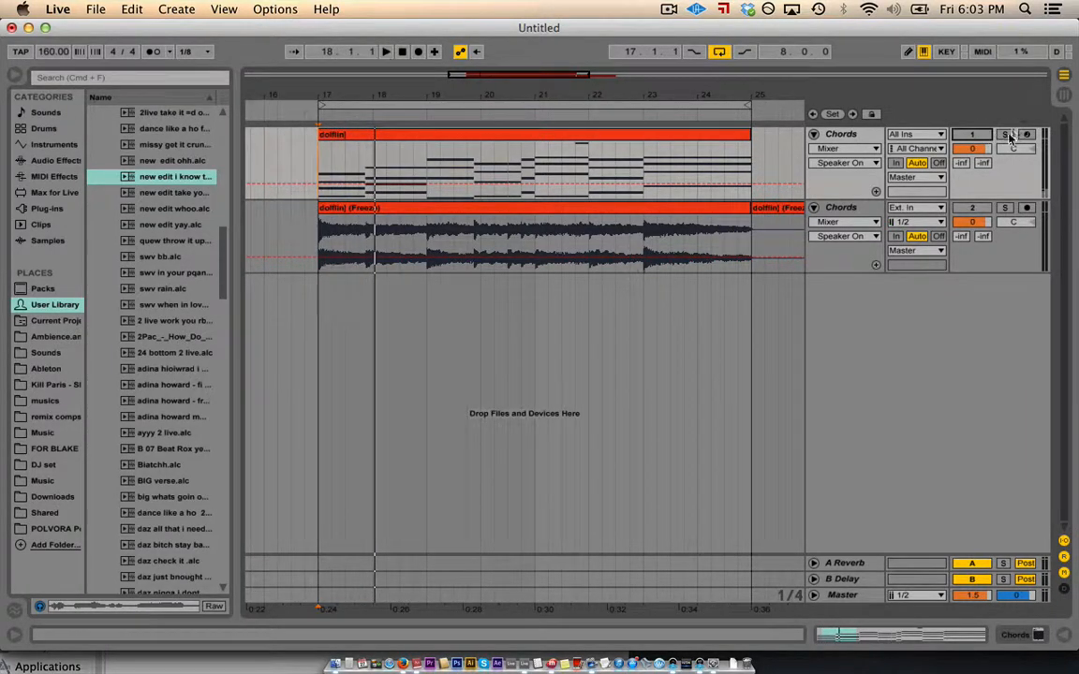
{"action": "key", "text": "space"}
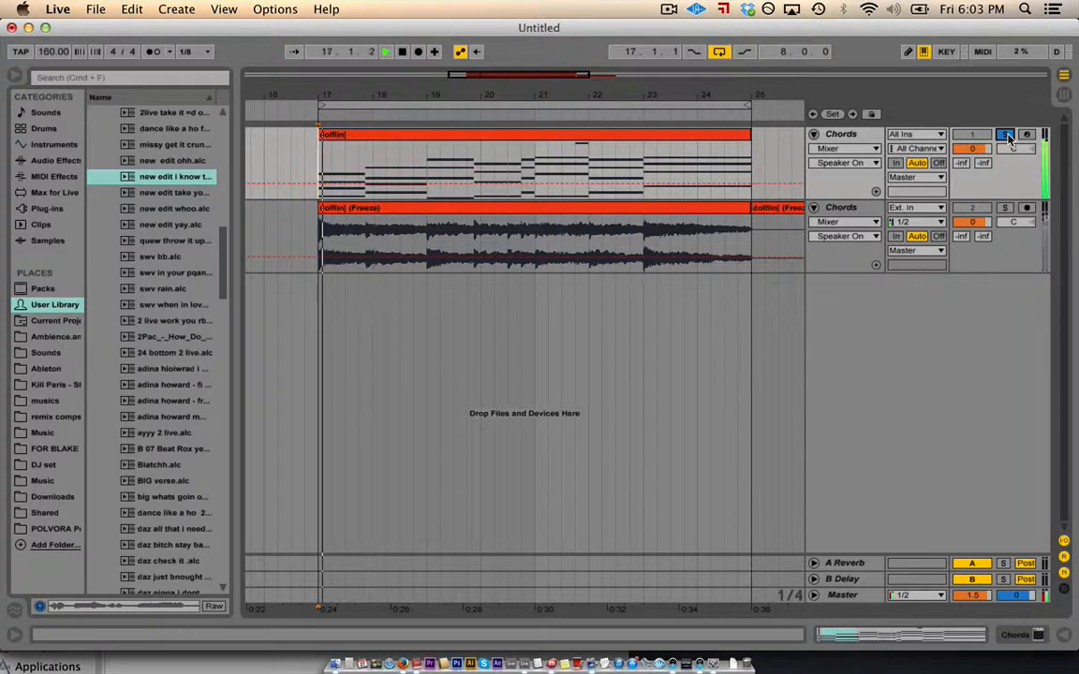
{"action": "left_click", "coordinate": [1005, 136]}
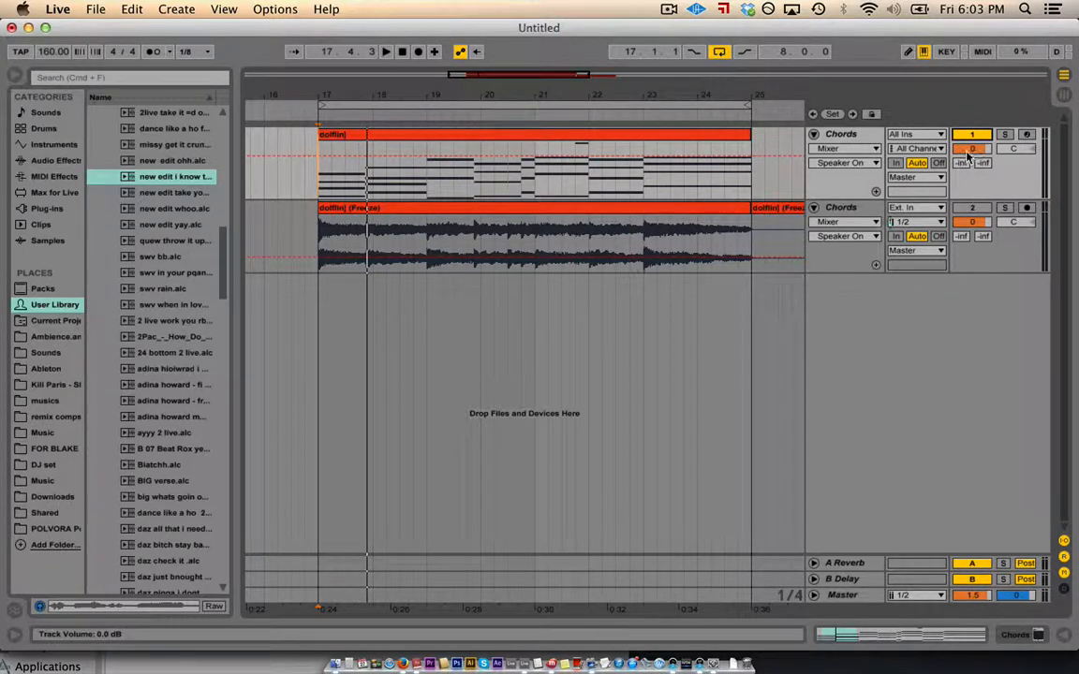
{"action": "mouse_move", "coordinate": [968, 150]}
{"action": "left_mouse_down"}
{"action": "mouse_move", "coordinate": [967, 253]}
{"action": "mouse_move", "coordinate": [967, 131]}
{"action": "left_mouse_up"}
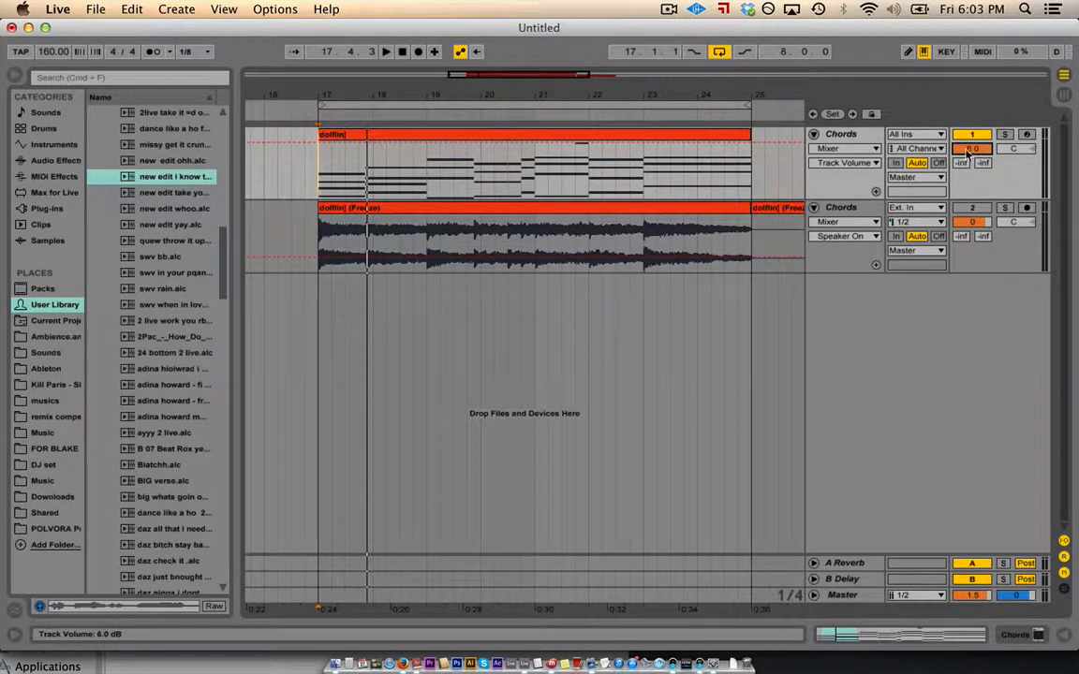
{"action": "key", "text": "Delete"}
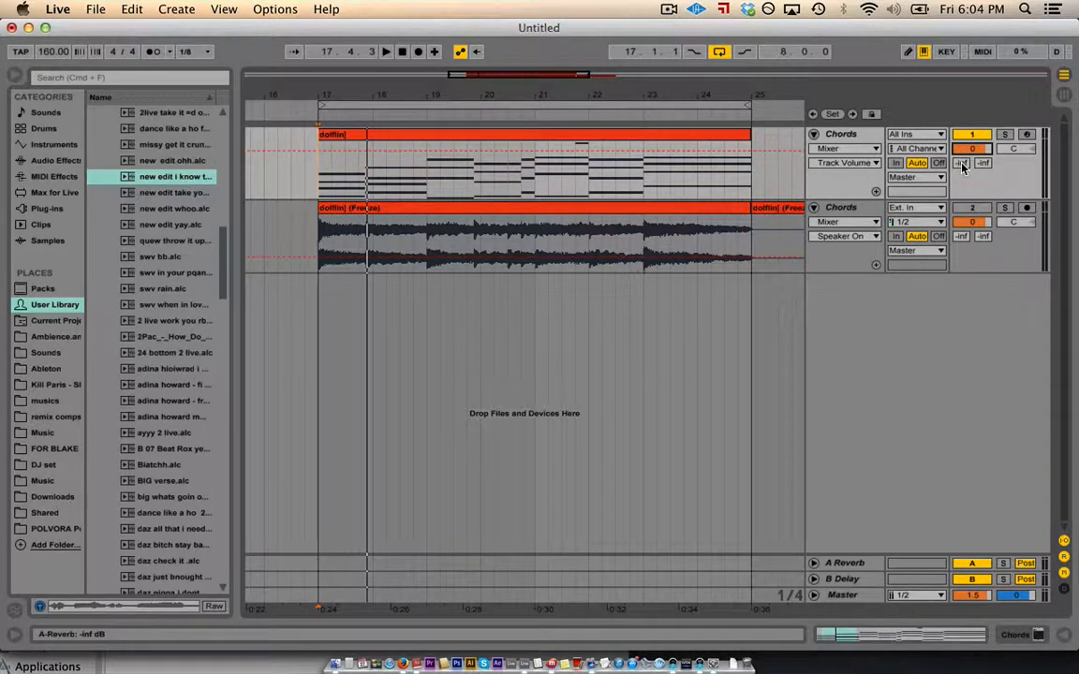
- Show the A-Reverb send lane and select the A Reverb and B Delay return tracks
{"action": "left_click", "coordinate": [961, 164]}
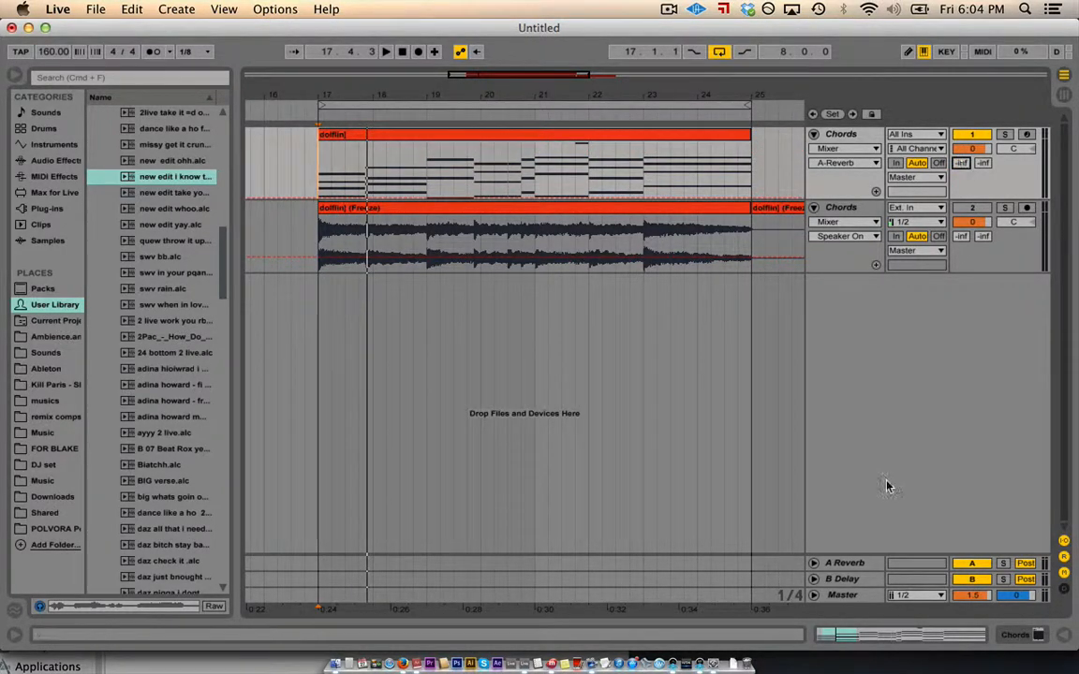
{"action": "left_click", "coordinate": [859, 567]}
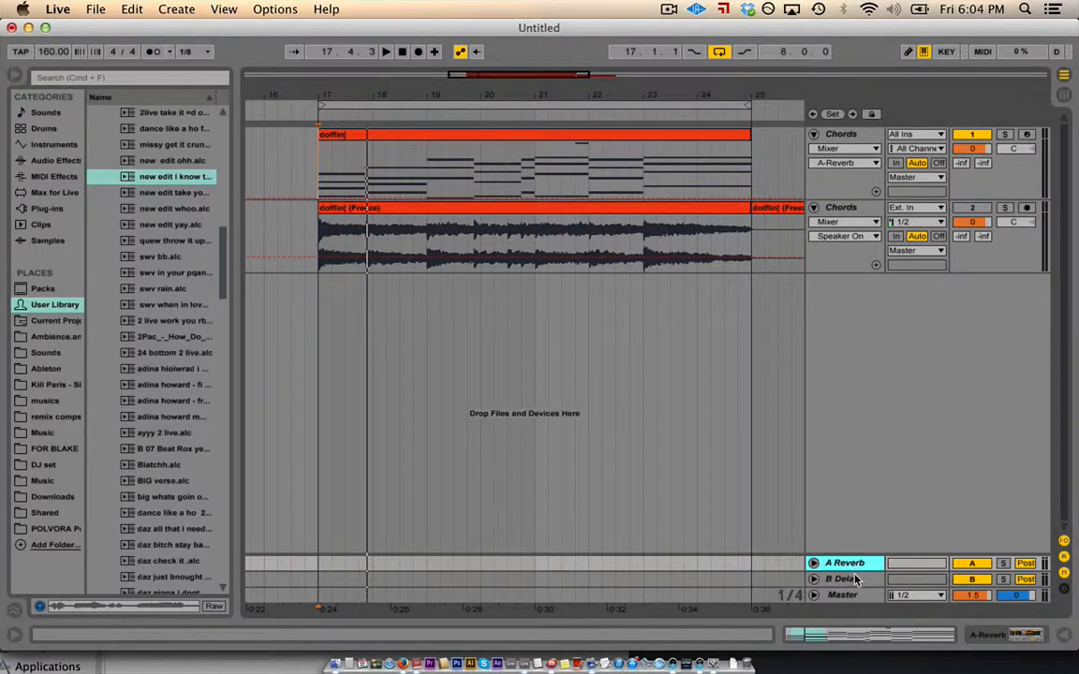
{"action": "left_click", "coordinate": [855, 579]}
{"action": "left_click", "coordinate": [851, 564]}
- Solo the frozen Chords track, send it to A Reverb at about -12 dB, and open the Reverb device
{"action": "left_click", "coordinate": [1007, 209]}
{"action": "left_click", "coordinate": [976, 212]}
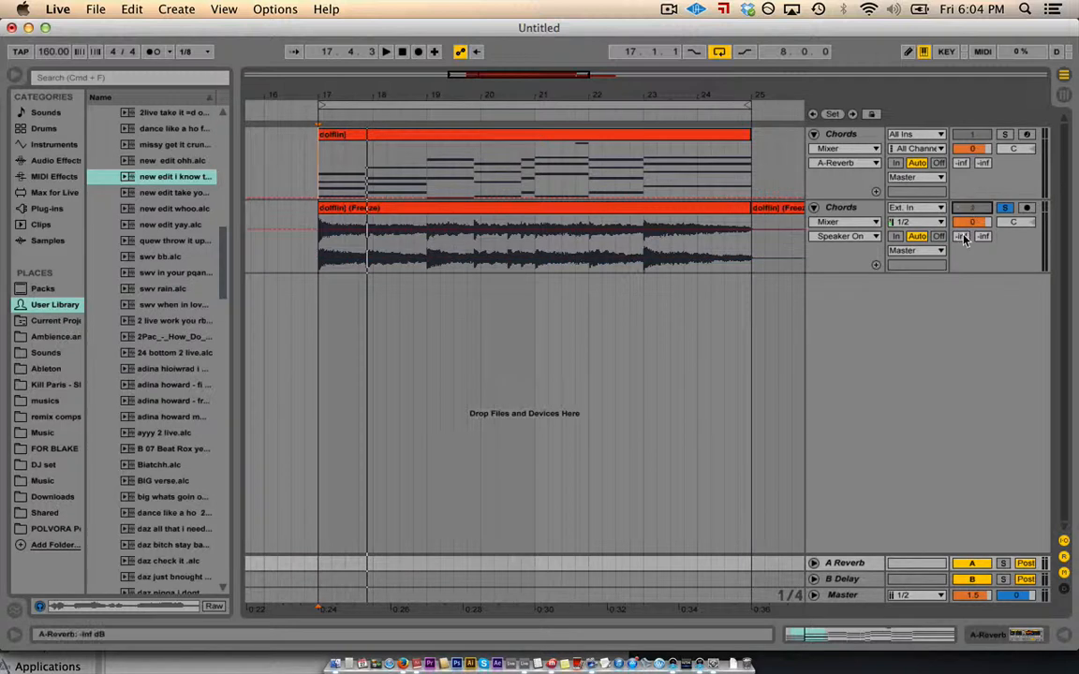
{"action": "left_click_drag", "start_coordinate": [963, 236], "coordinate": [963, 189]}
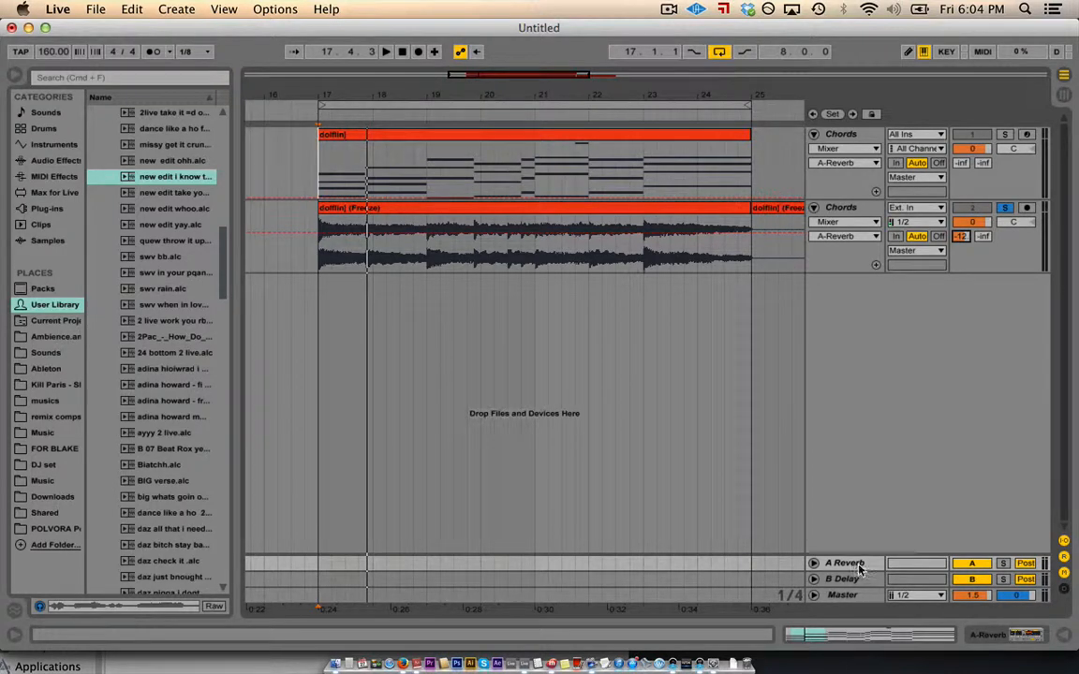
{"action": "double_click", "coordinate": [854, 564]}
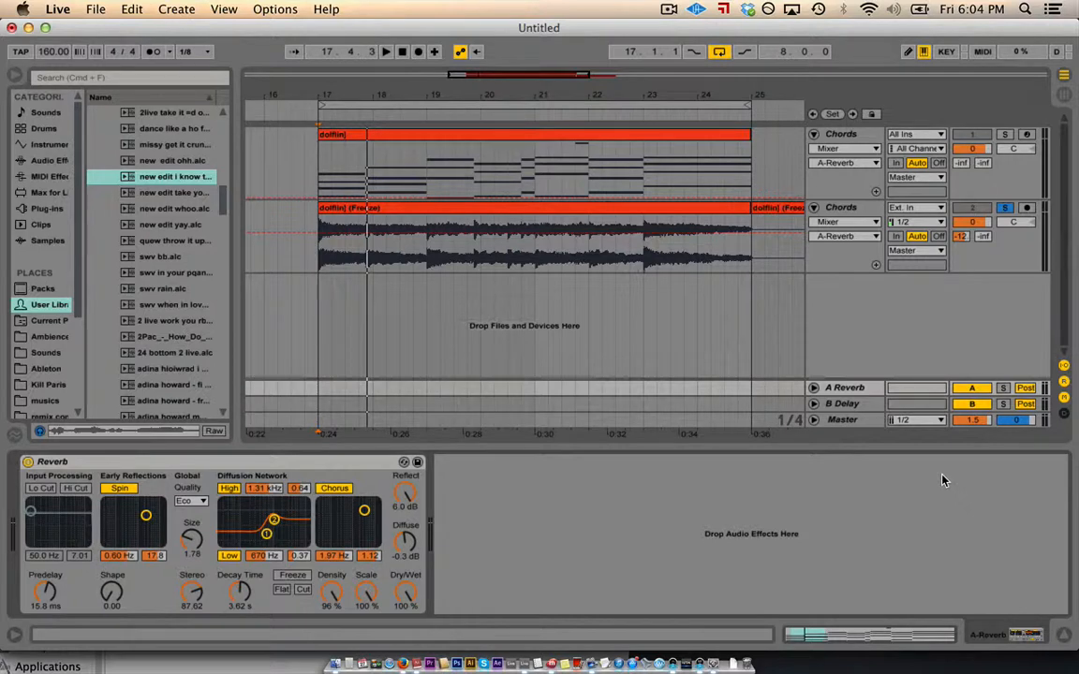
- Audition the frozen Chords track's reverb and delay sends during playback, then return both to -inf
{"action": "key", "text": "space"}
{"action": "key", "text": "space"}
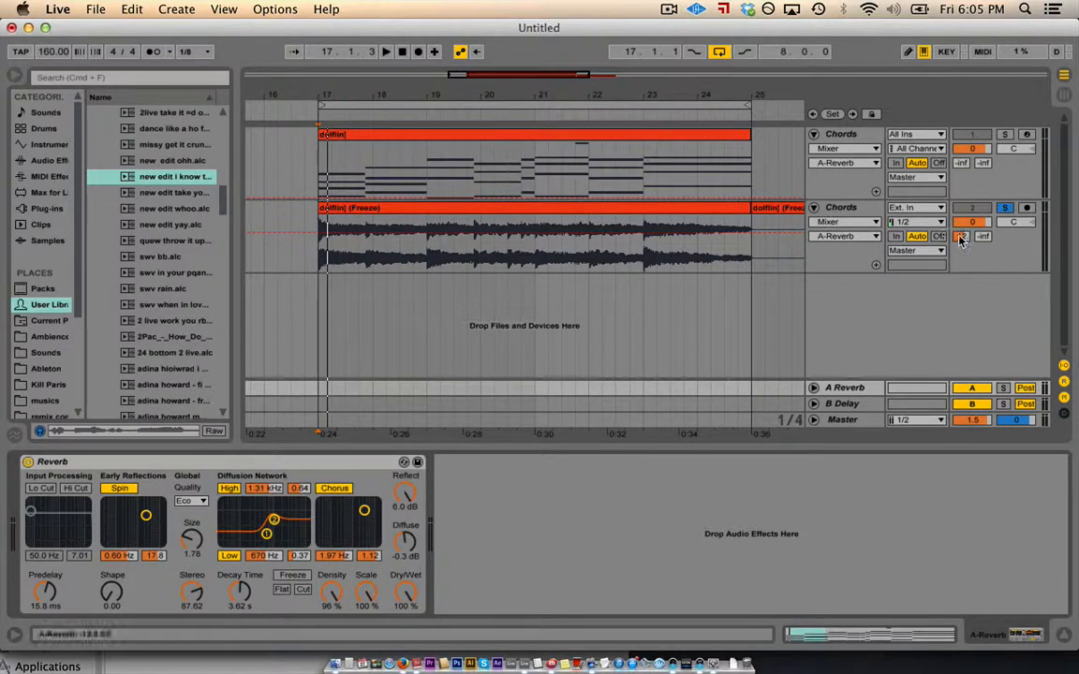
{"action": "mouse_move", "coordinate": [965, 238]}
{"action": "left_mouse_down"}
{"action": "mouse_move", "coordinate": [965, 251]}
{"action": "mouse_move", "coordinate": [982, 240]}
{"action": "left_mouse_up"}
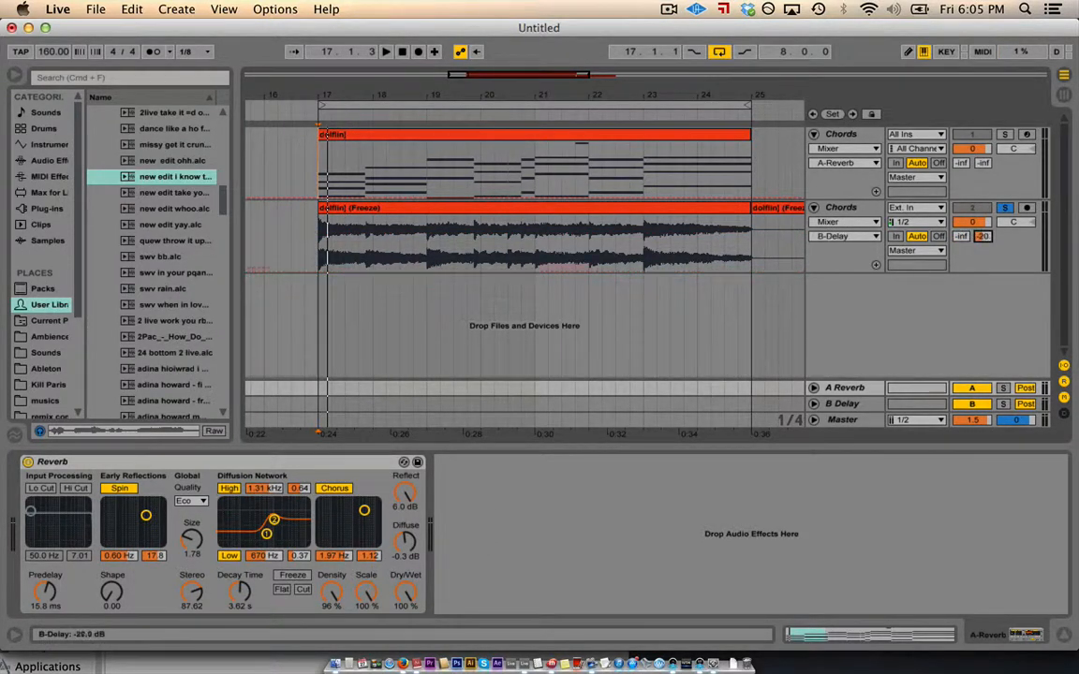
{"action": "key", "text": "space"}
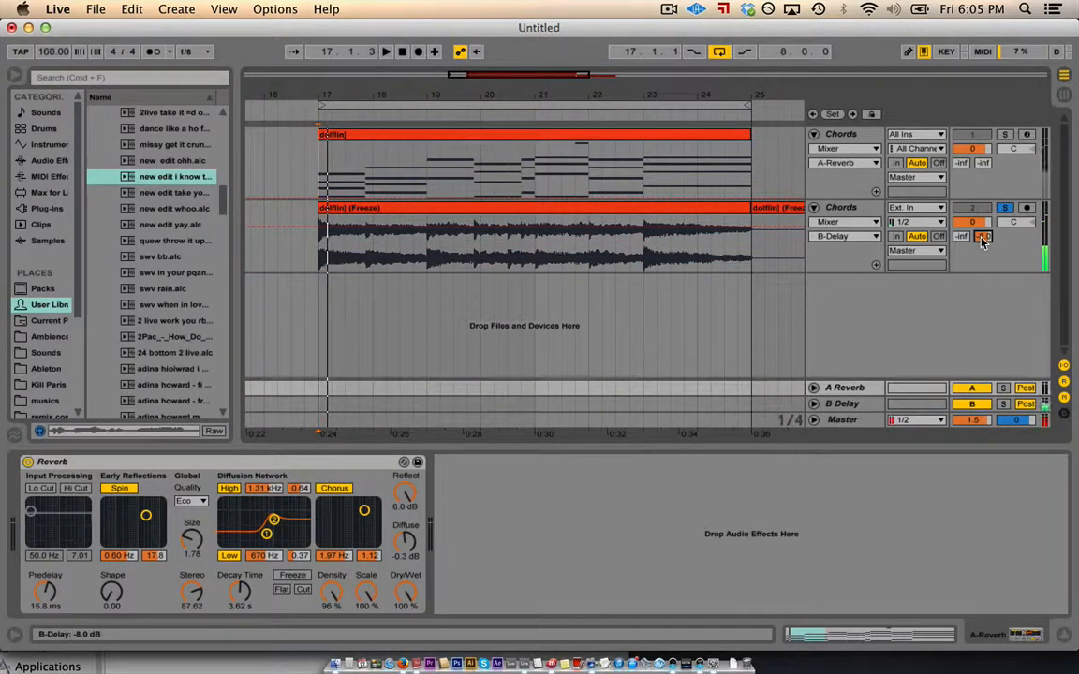
{"action": "key", "text": "space"}
{"action": "key", "text": "space"}
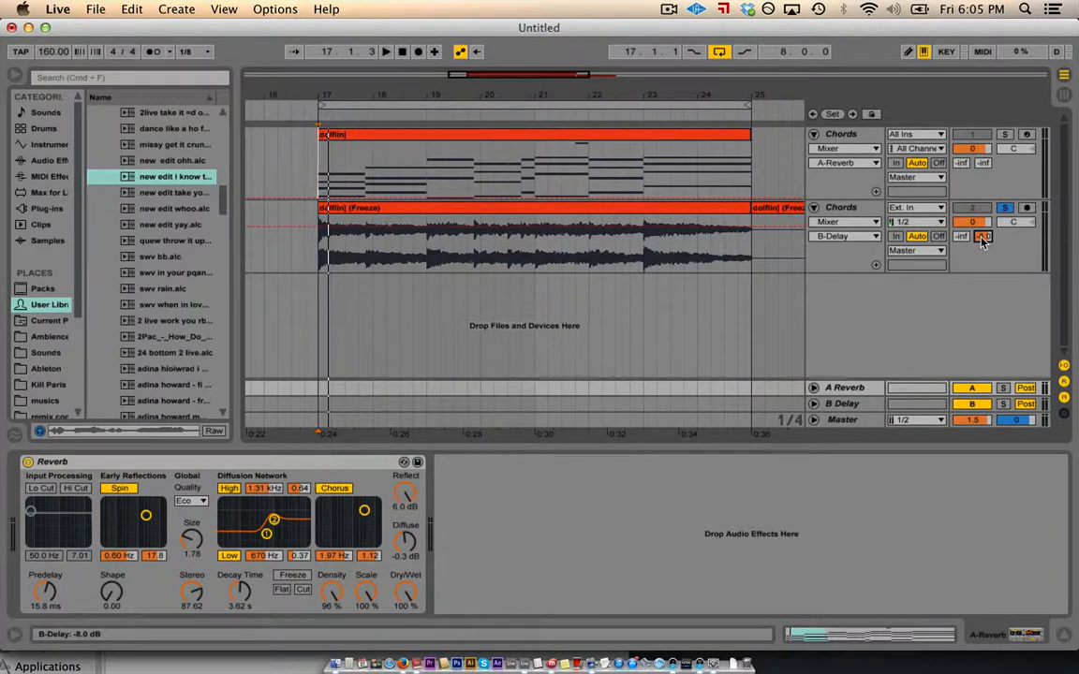
{"action": "left_click_drag", "start_coordinate": [982, 240], "coordinate": [982, 304]}
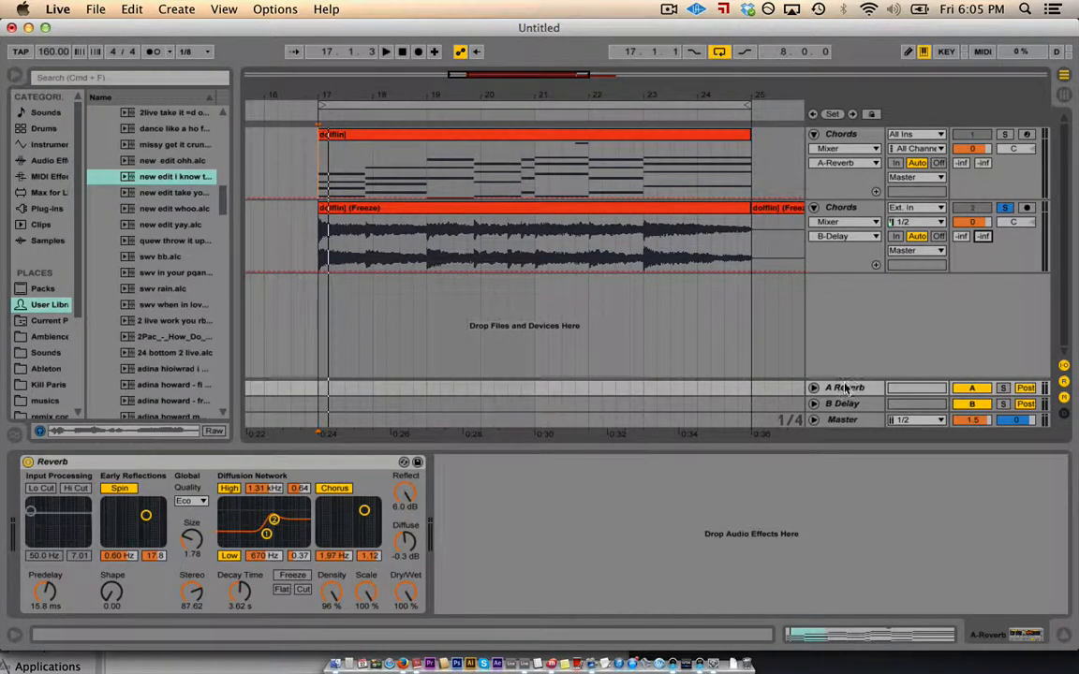
- Switch between the Chords tracks, then keep the MIDI track's input at All Ins and All Channels
{"action": "left_click", "coordinate": [842, 136]}
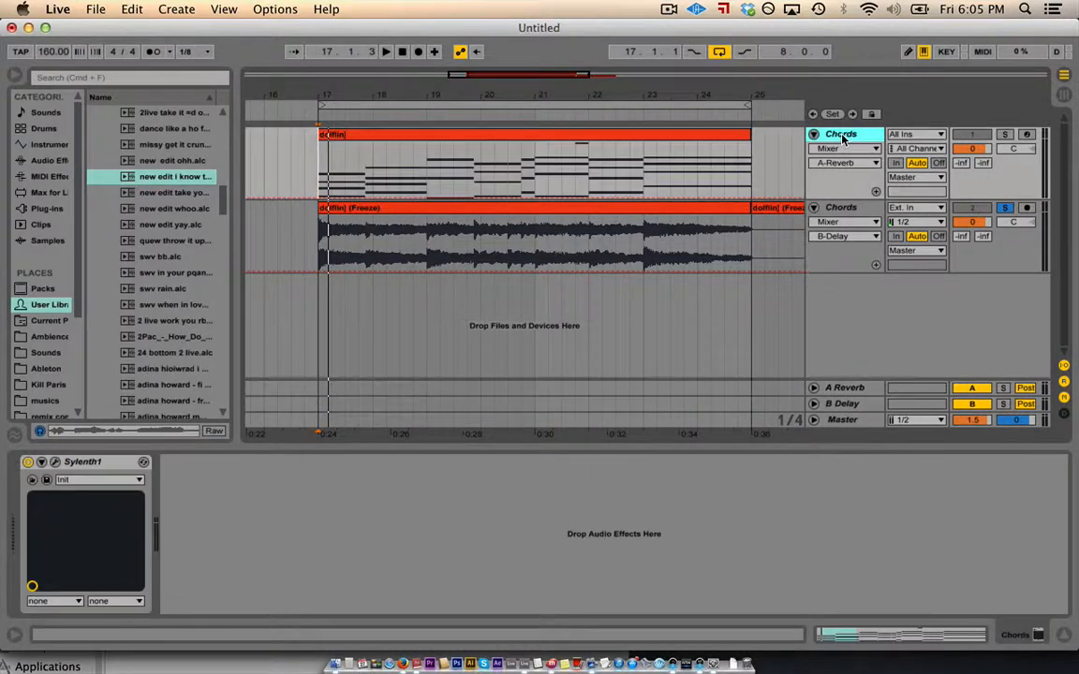
{"action": "left_click", "coordinate": [839, 209]}
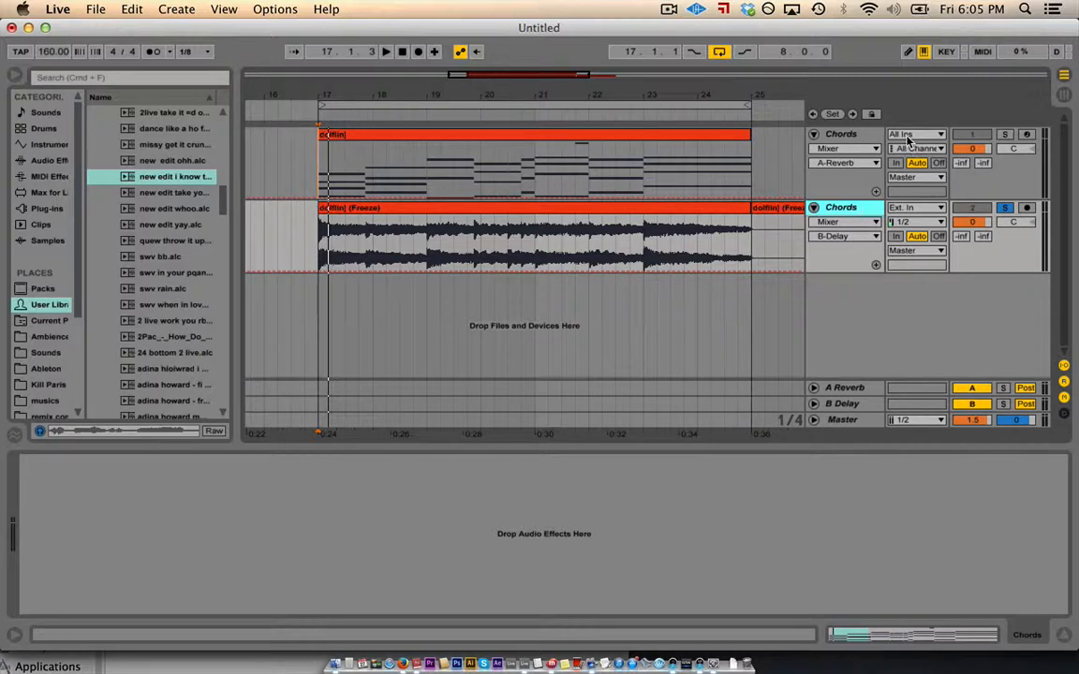
{"action": "left_click", "coordinate": [847, 135]}
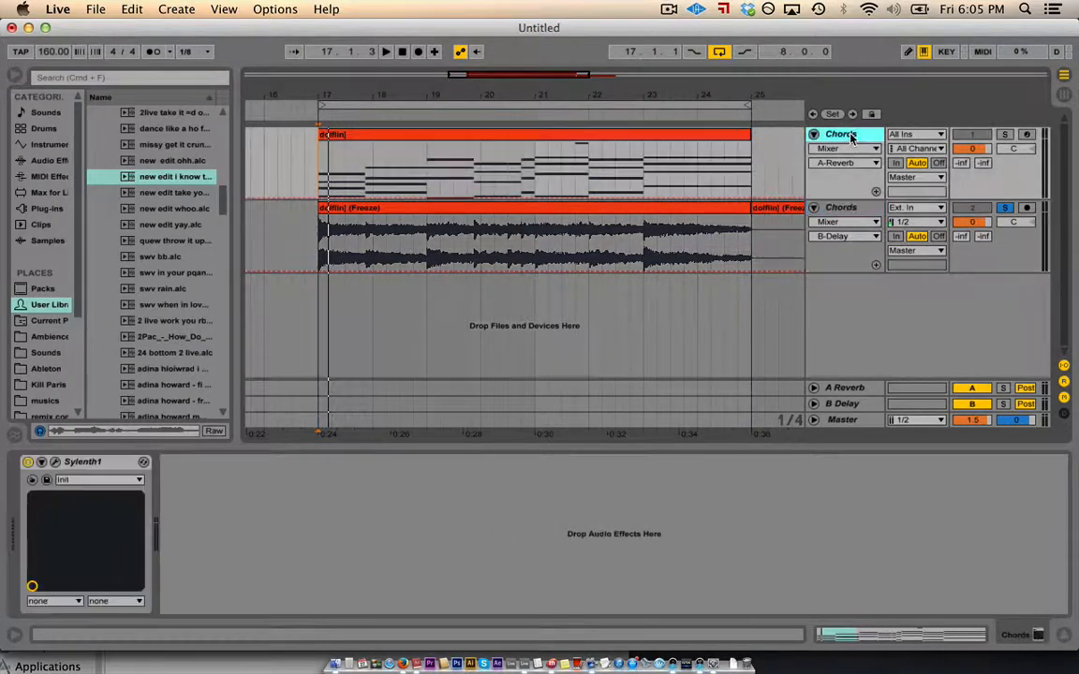
{"action": "left_click", "coordinate": [906, 137]}
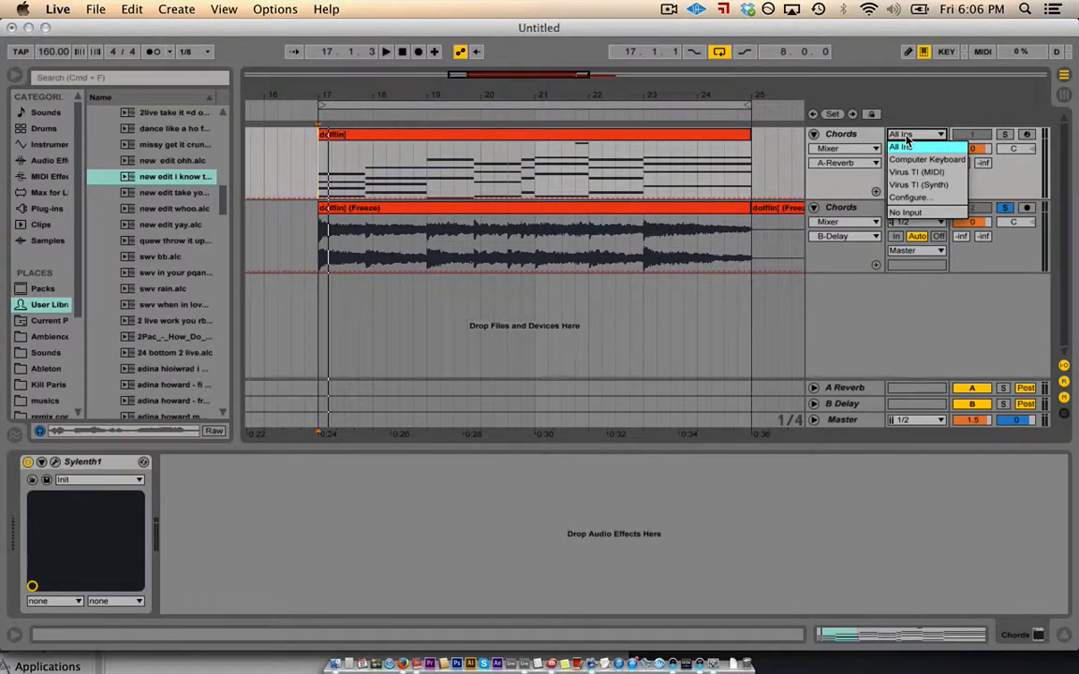
{"action": "left_click", "coordinate": [907, 142]}
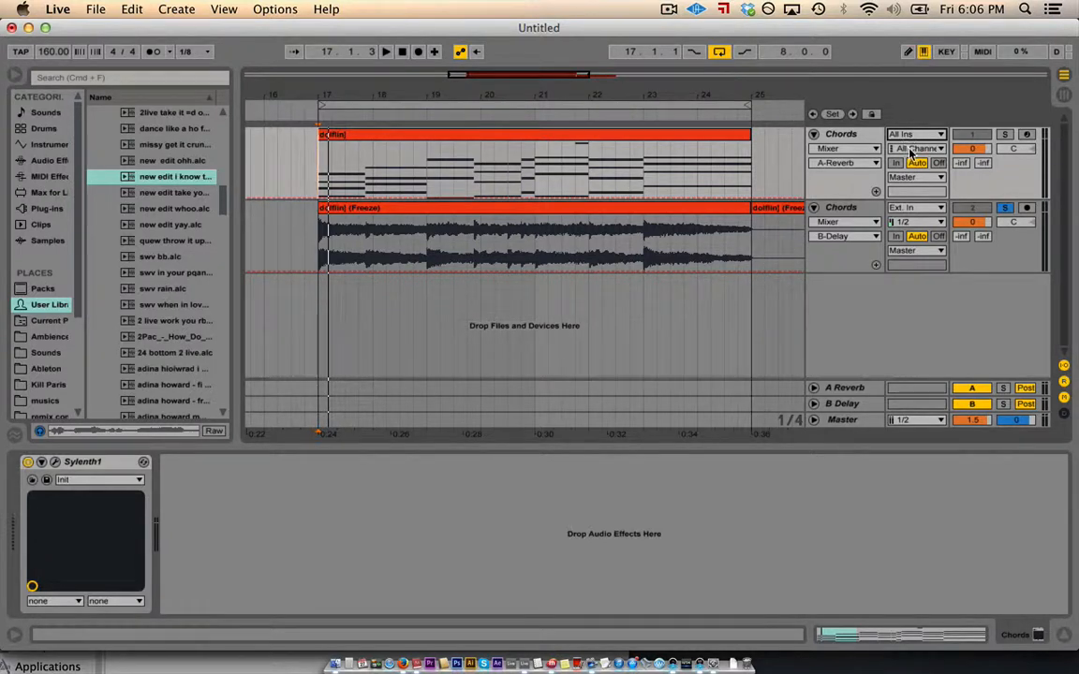
{"action": "left_click", "coordinate": [910, 150]}
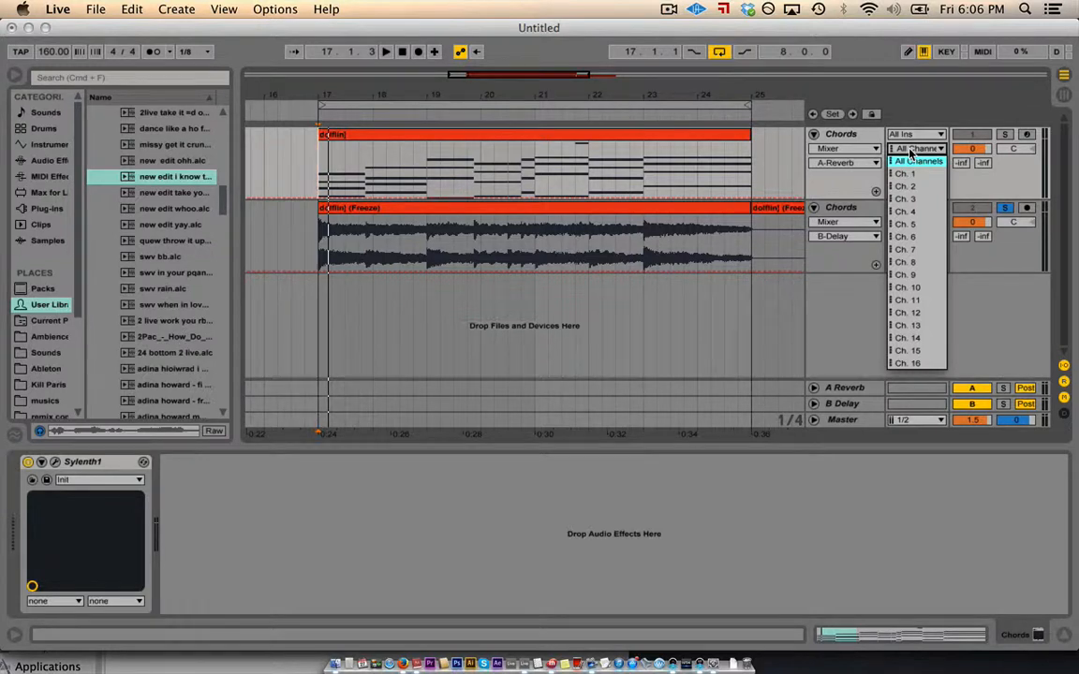
{"action": "left_click", "coordinate": [910, 150]}
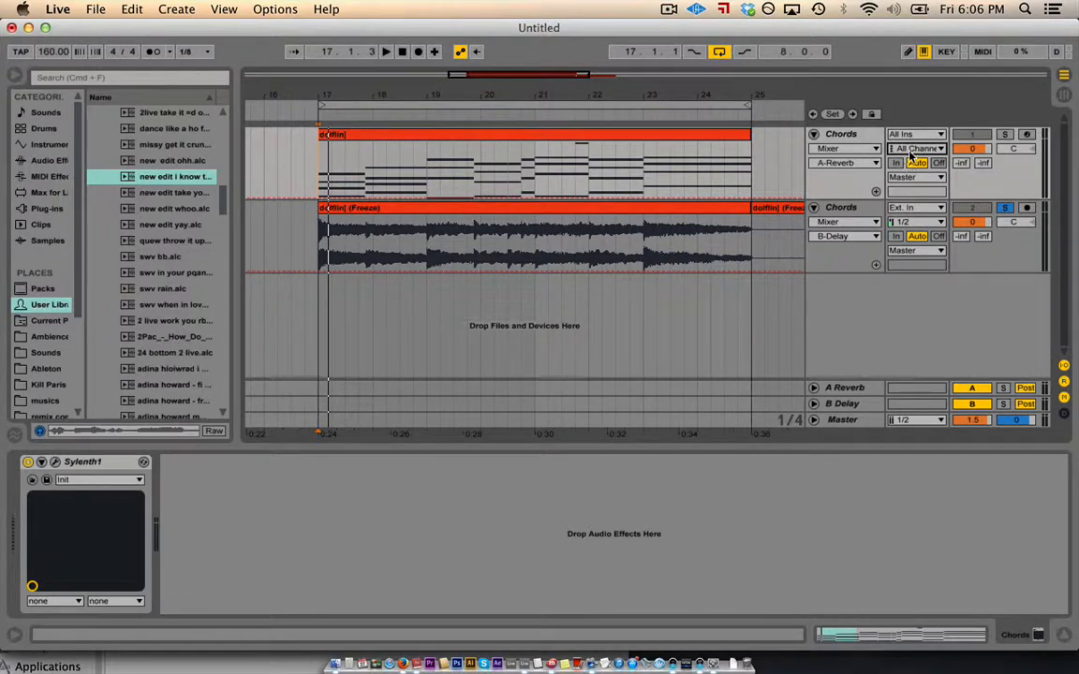
- Try the MIDI Chords track's monitoring on In and Off, leaving it on Auto
{"action": "left_click", "coordinate": [895, 163]}
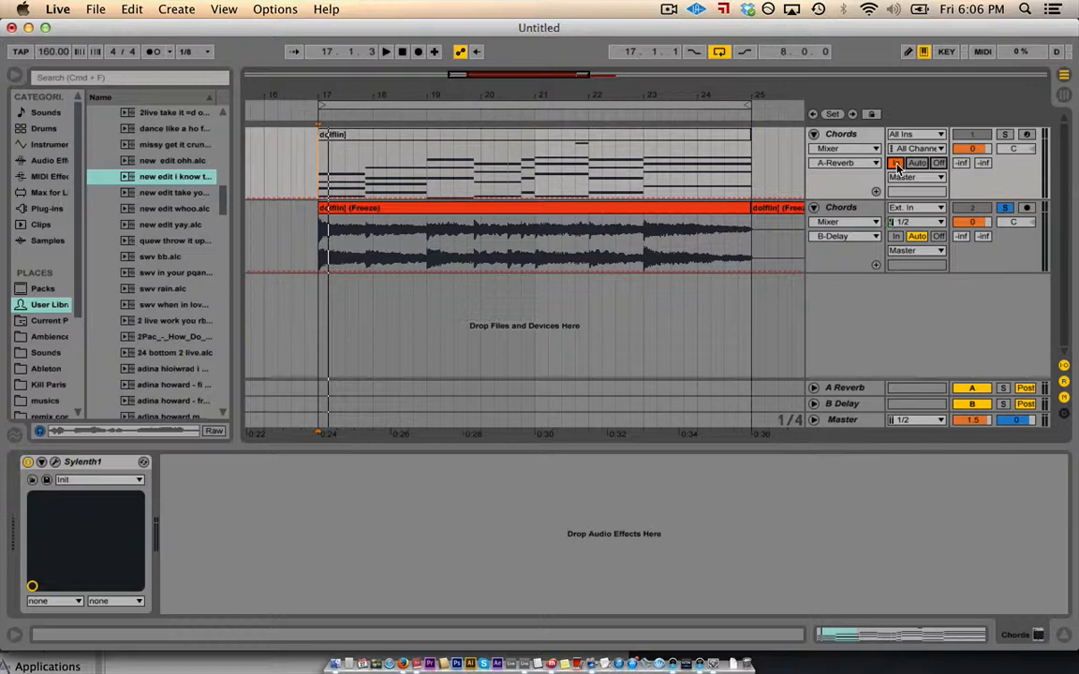
{"action": "left_click", "coordinate": [918, 163]}
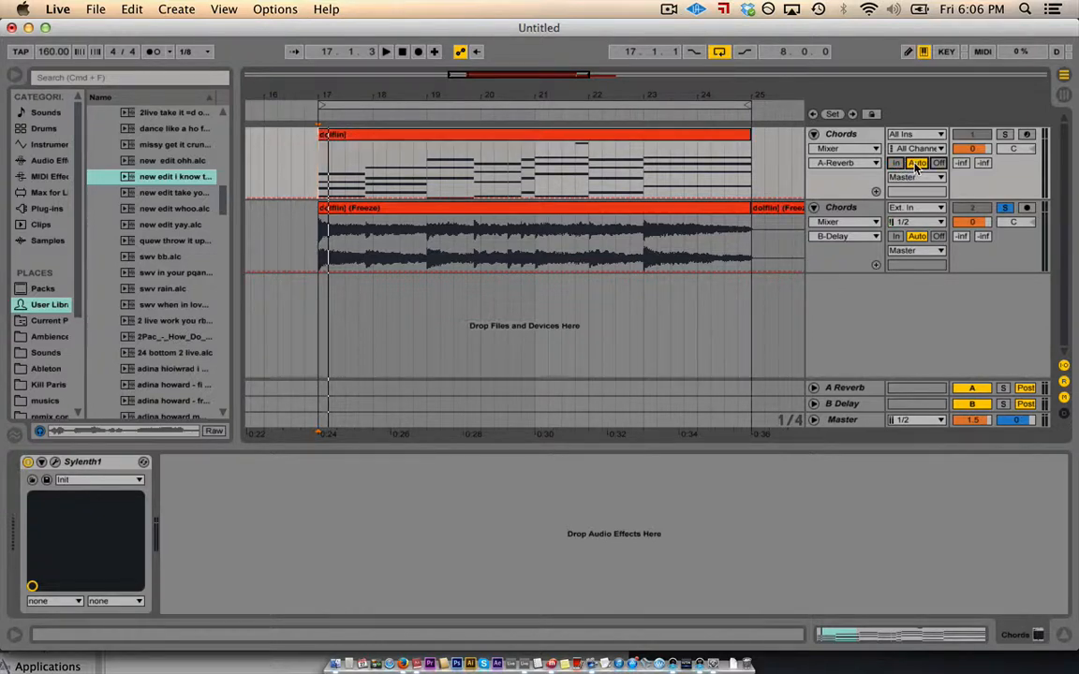
{"action": "left_click", "coordinate": [938, 163]}
{"action": "left_click", "coordinate": [920, 165]}
- Keep Master as the Chords output, then select the Master track's volume value
{"action": "left_click", "coordinate": [906, 178]}
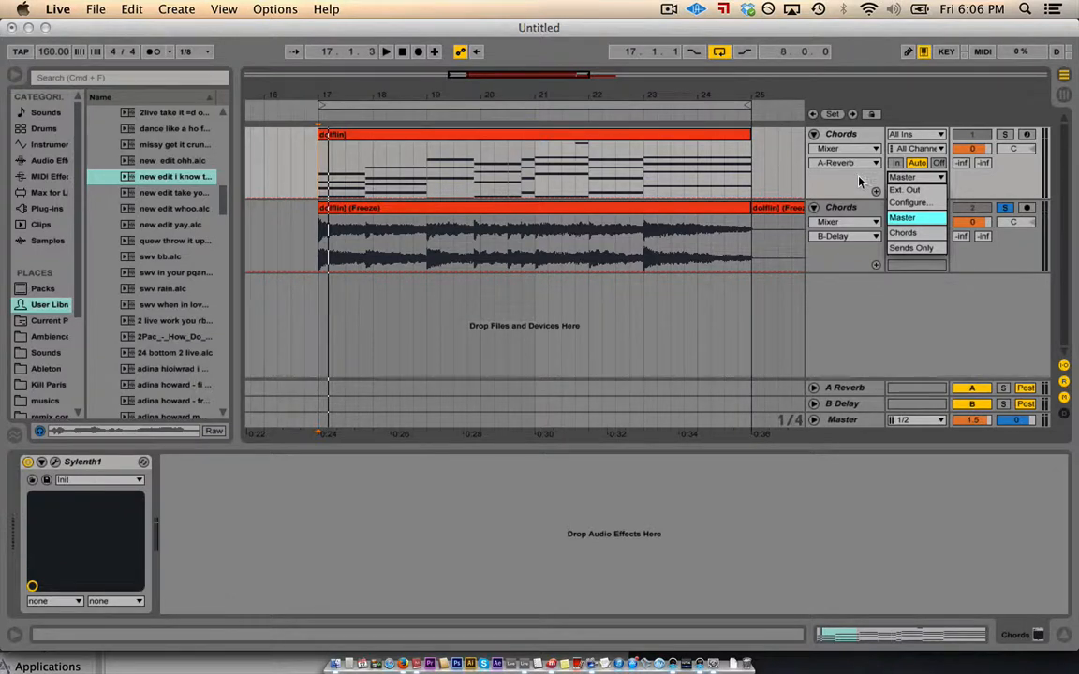
{"action": "left_click", "coordinate": [859, 182]}
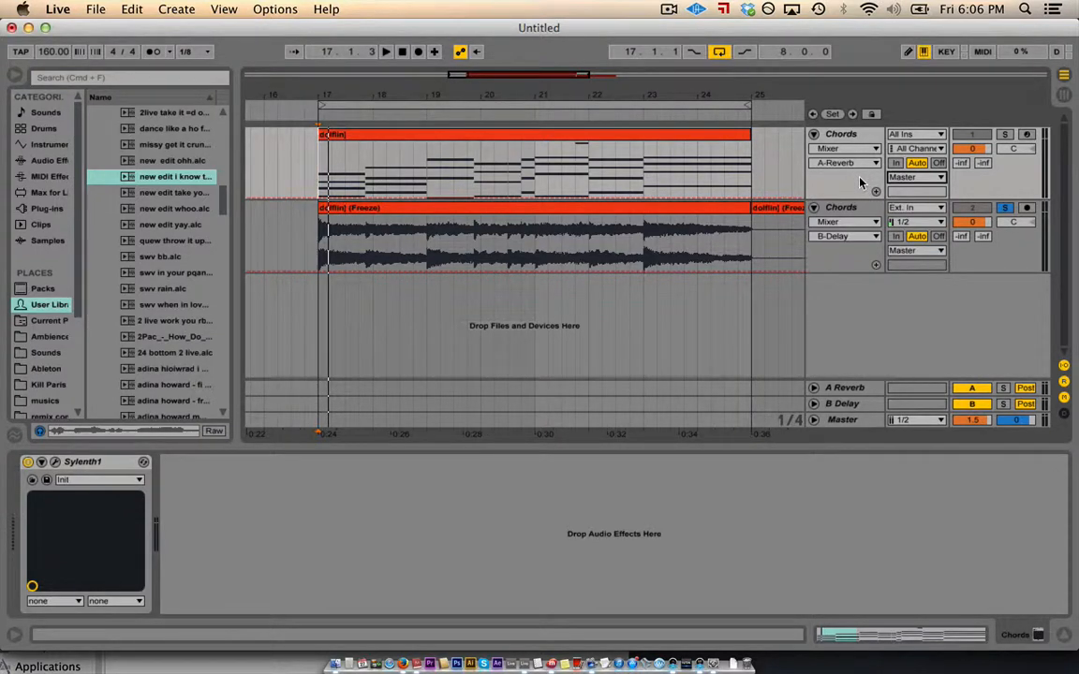
{"action": "left_click", "coordinate": [901, 177]}
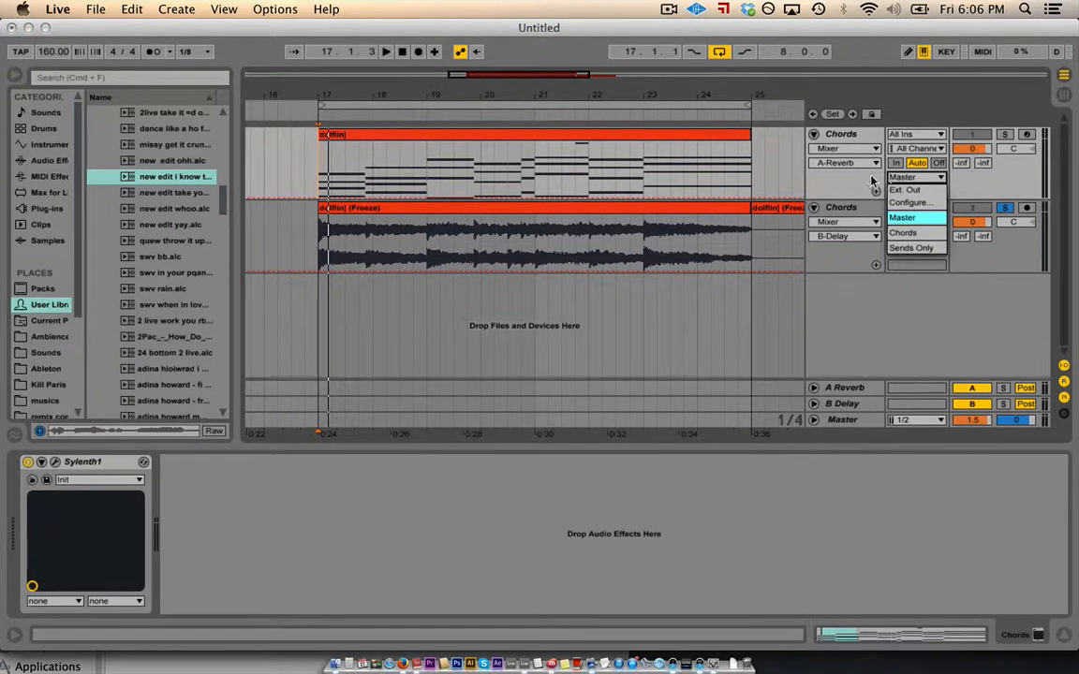
{"action": "left_click", "coordinate": [897, 179]}
{"action": "left_click", "coordinate": [895, 180]}
{"action": "left_click", "coordinate": [901, 219]}
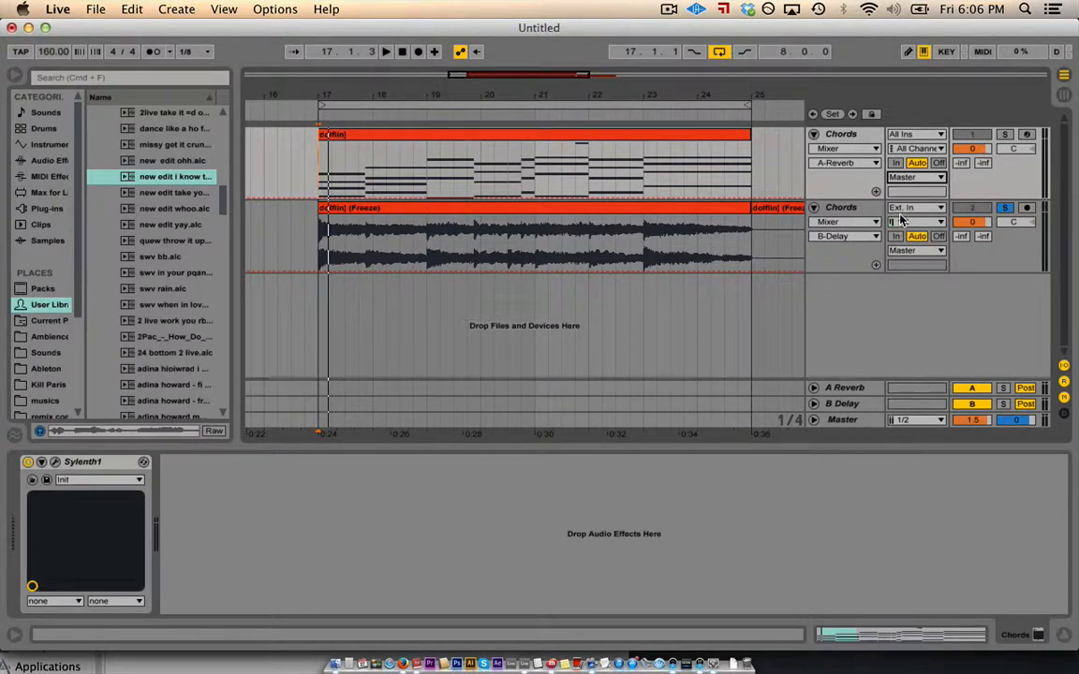
{"action": "left_click", "coordinate": [872, 174]}
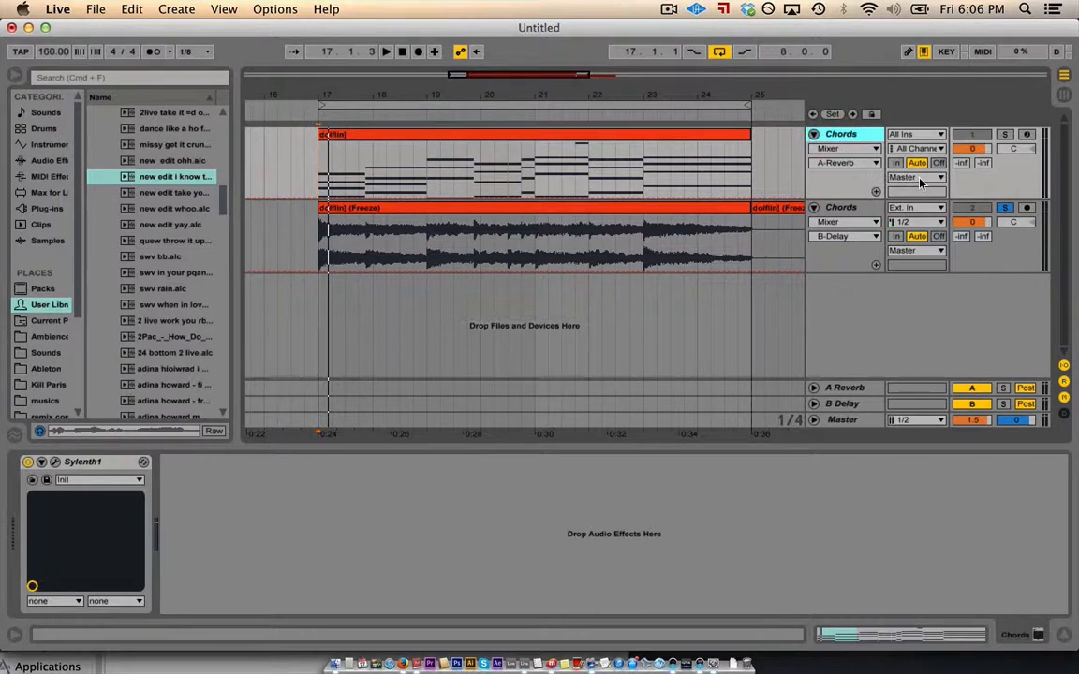
{"action": "left_click", "coordinate": [838, 423]}
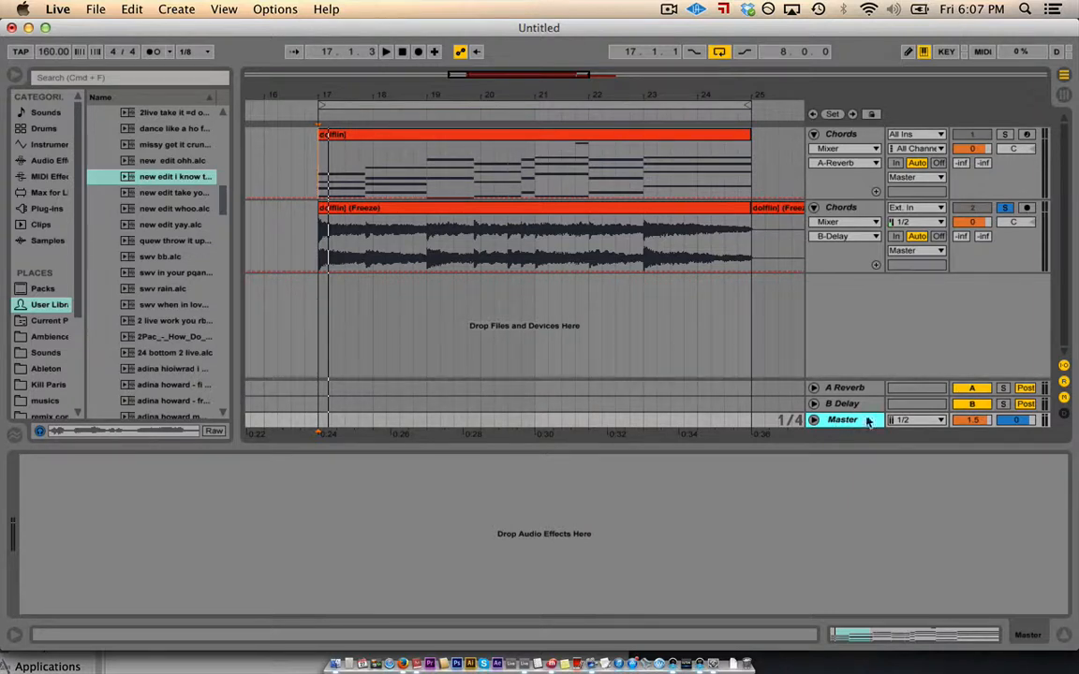
{"action": "left_click", "coordinate": [964, 422]}
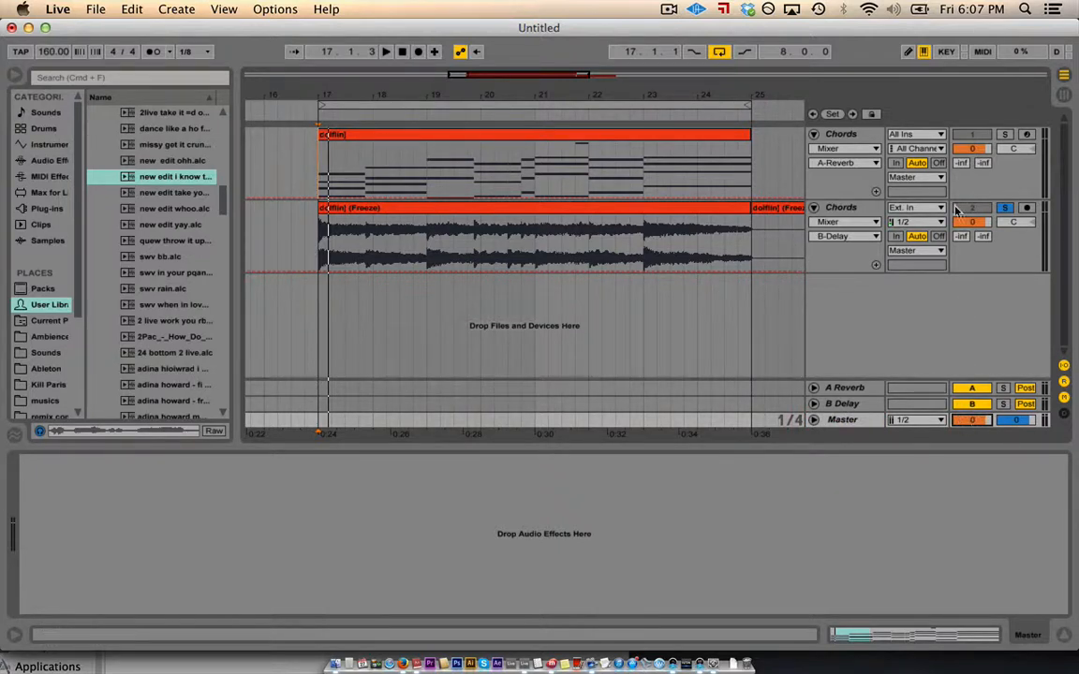
- Point the Chords track's automation at the Mixer device with Speaker On as parameter
{"action": "left_click", "coordinate": [830, 155]}
{"action": "left_click", "coordinate": [827, 150]}
{"action": "left_click", "coordinate": [828, 150]}
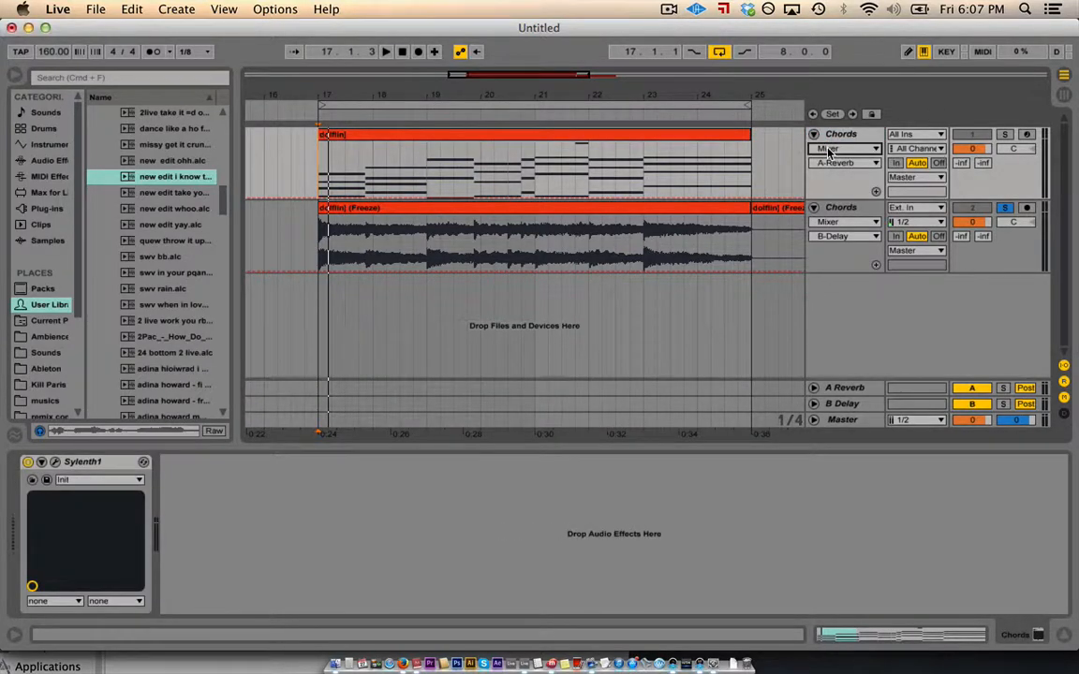
{"action": "left_click", "coordinate": [828, 150]}
{"action": "left_click", "coordinate": [828, 162]}
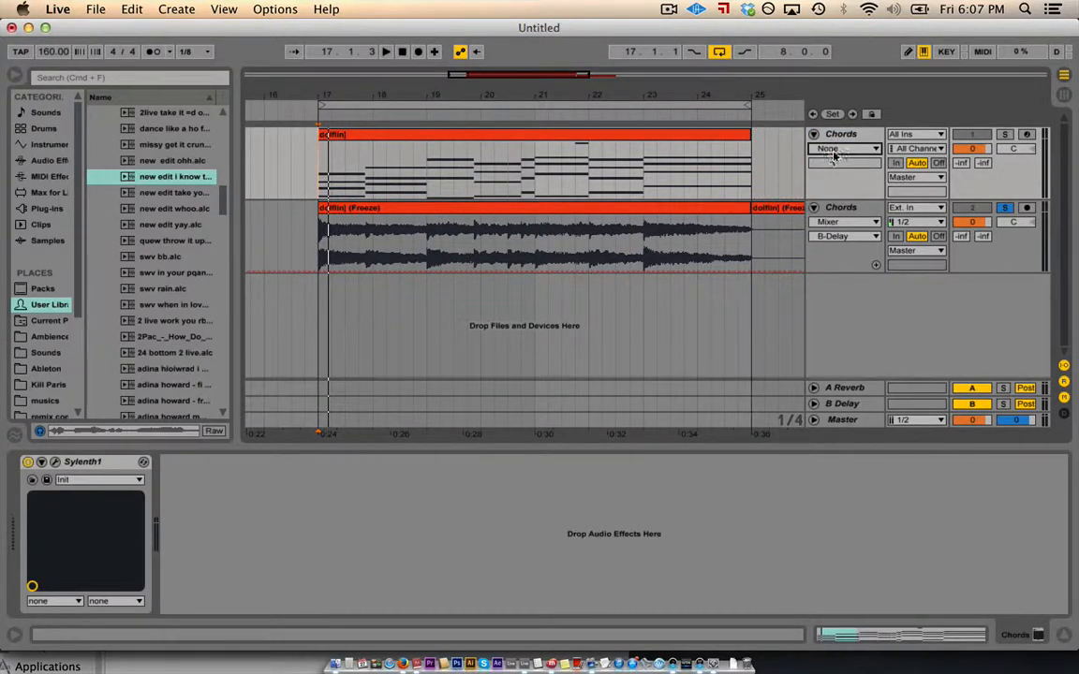
{"action": "left_click", "coordinate": [828, 152]}
{"action": "left_click", "coordinate": [828, 152]}
{"action": "left_click", "coordinate": [828, 152]}
{"action": "left_click", "coordinate": [828, 152]}
{"action": "left_click", "coordinate": [829, 152]}
{"action": "left_click", "coordinate": [828, 157]}
{"action": "left_click", "coordinate": [823, 150]}
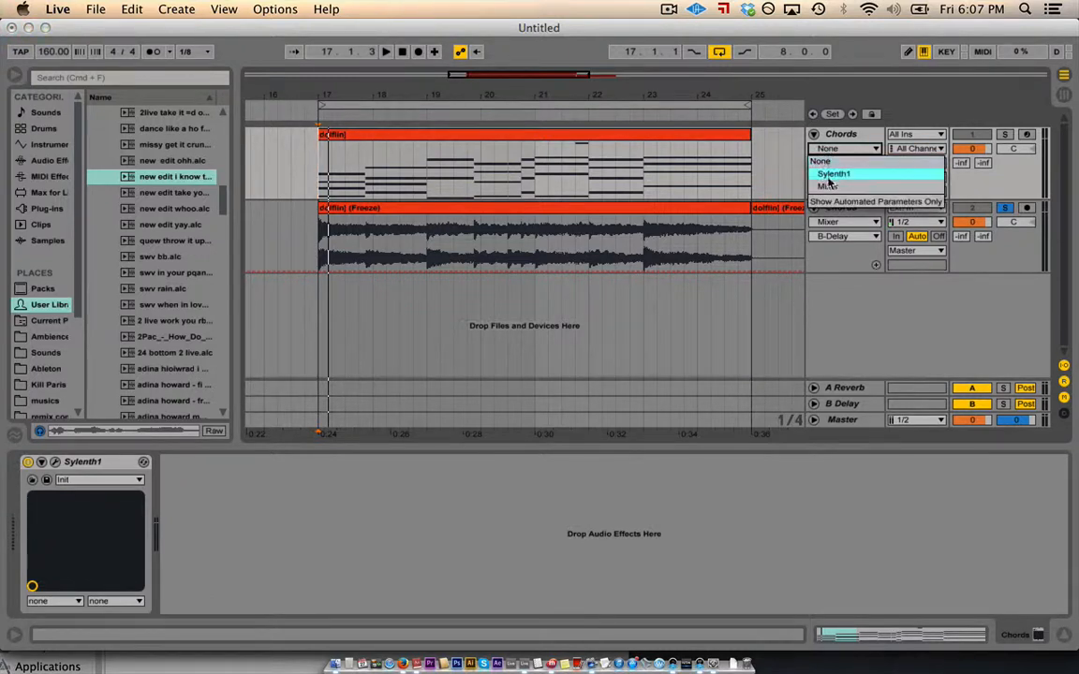
{"action": "left_click", "coordinate": [828, 187]}
{"action": "left_click", "coordinate": [839, 165]}
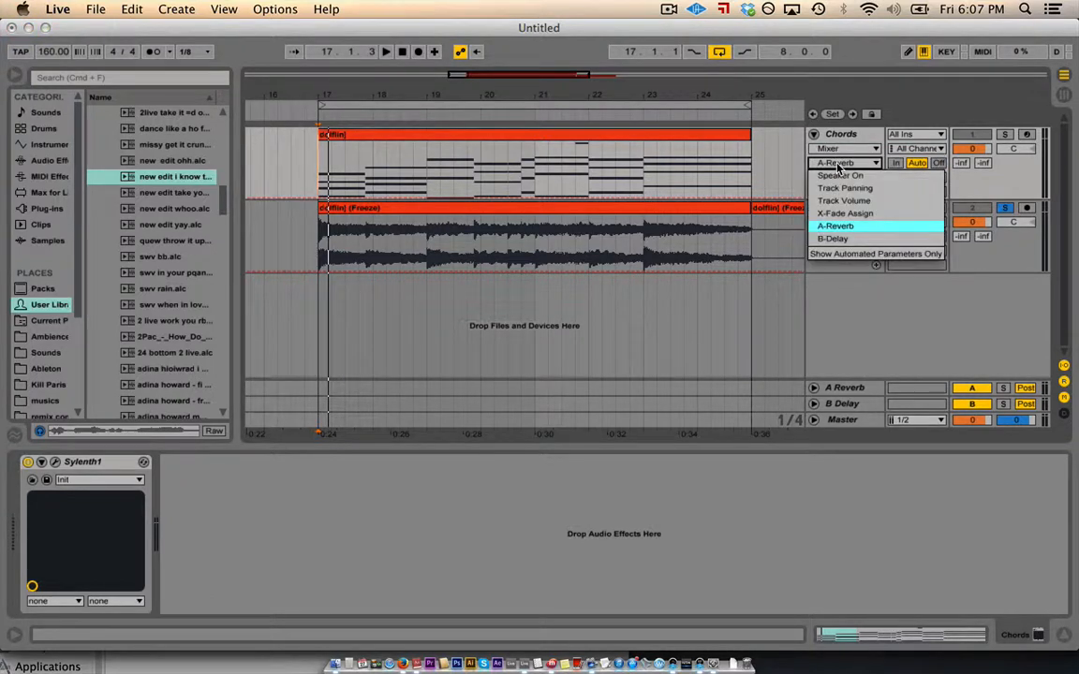
{"action": "left_click", "coordinate": [843, 176]}
- Switch the automated device to Sylenth1 and open the Sylenth1 synth editor
{"action": "left_click", "coordinate": [841, 148]}
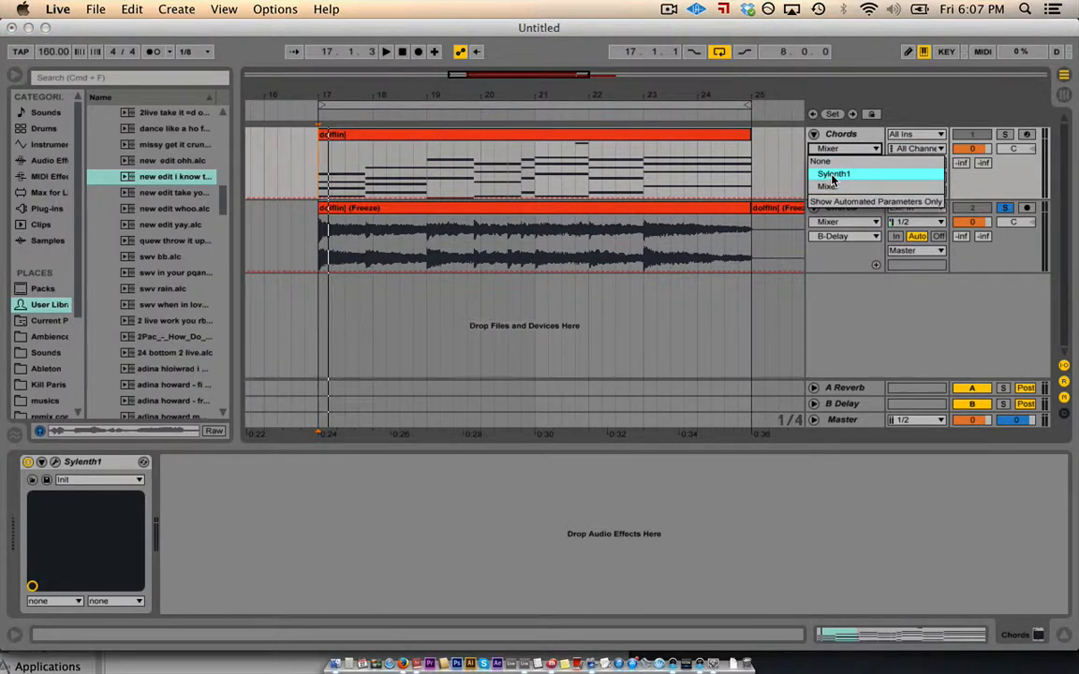
{"action": "left_click", "coordinate": [831, 175]}
{"action": "left_click", "coordinate": [827, 164]}
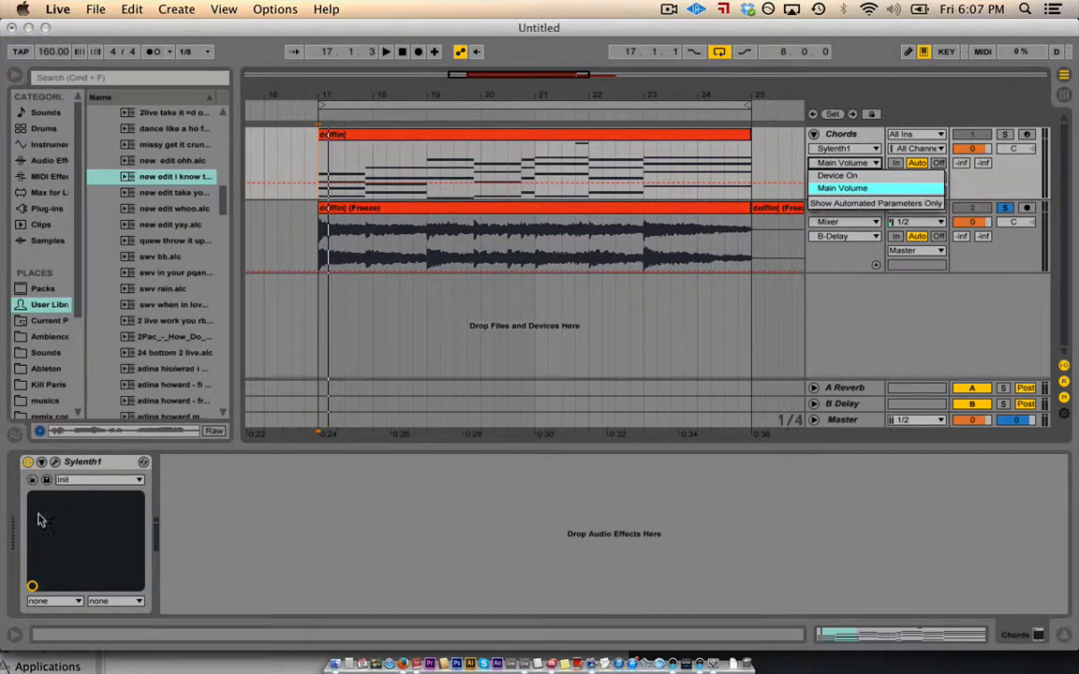
{"action": "left_click", "coordinate": [53, 463]}
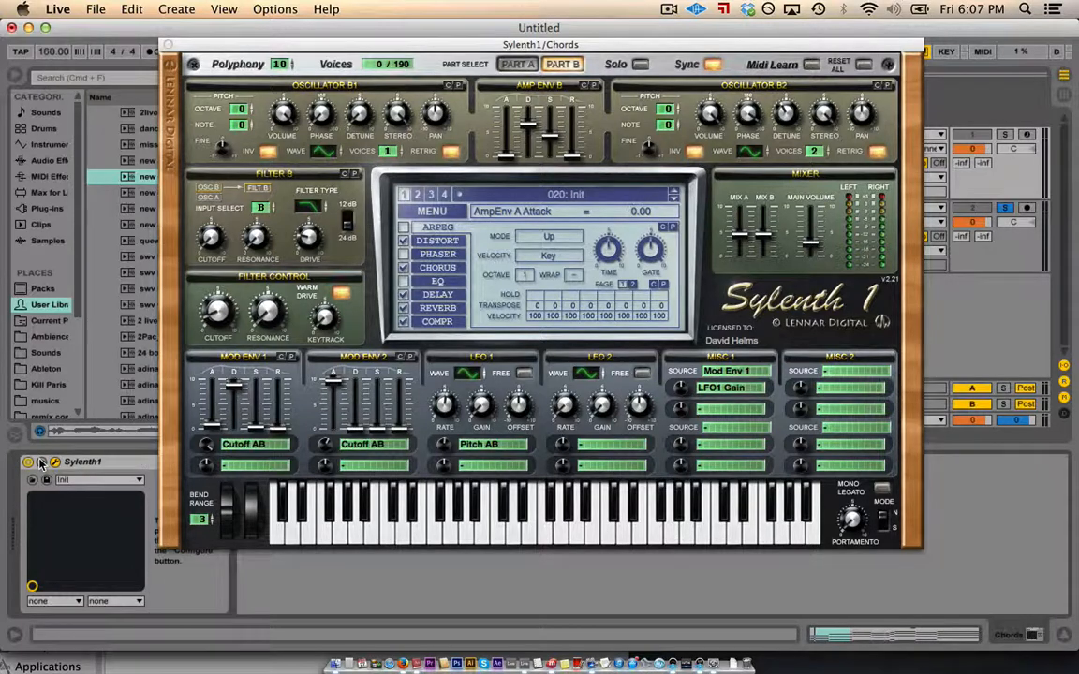
- Draw a PitchBend ramp falling from a breakpoint at bar 22.3 toward the clip end
{"action": "left_click_drag", "start_coordinate": [242, 47], "coordinate": [173, 164]}
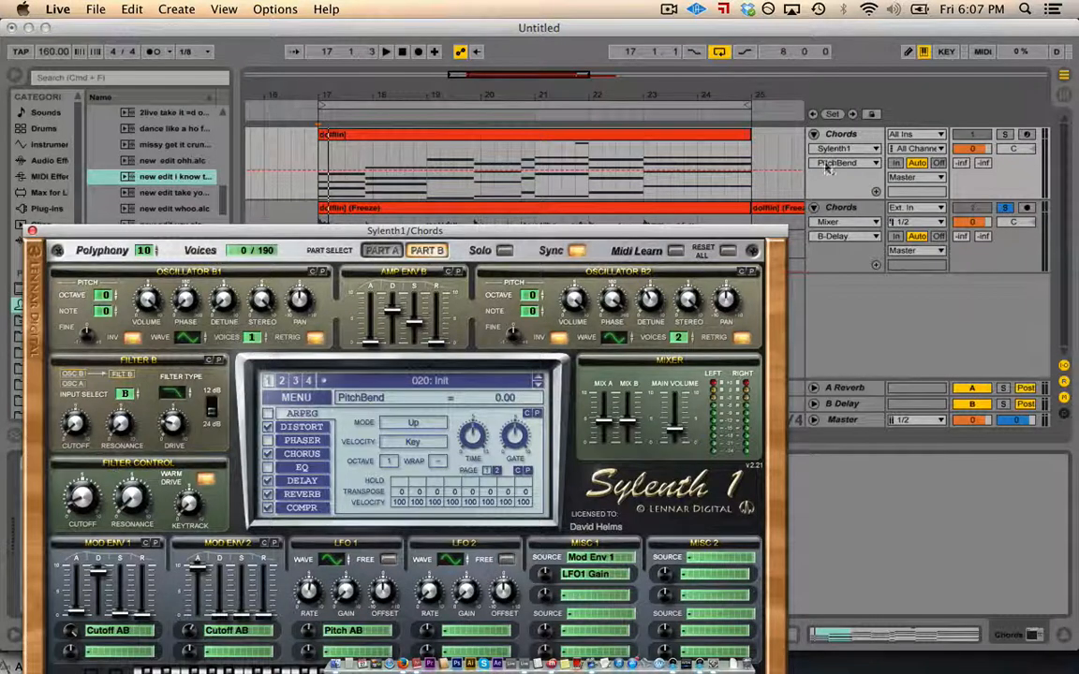
{"action": "left_click", "coordinate": [615, 172]}
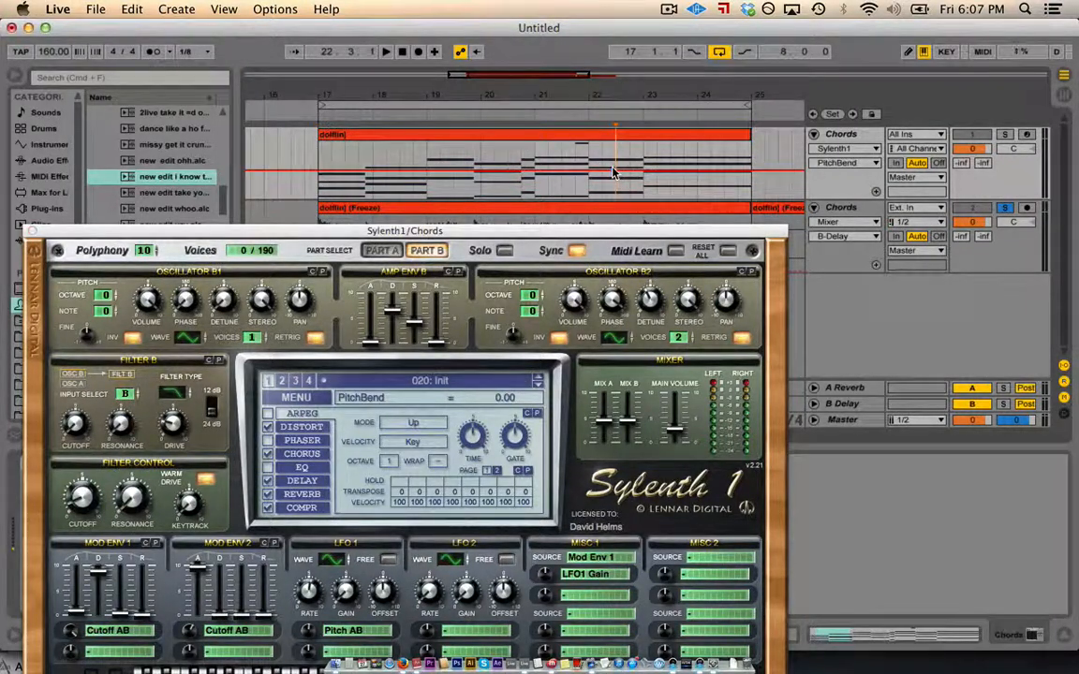
{"action": "left_click_drag", "start_coordinate": [633, 171], "coordinate": [778, 197]}
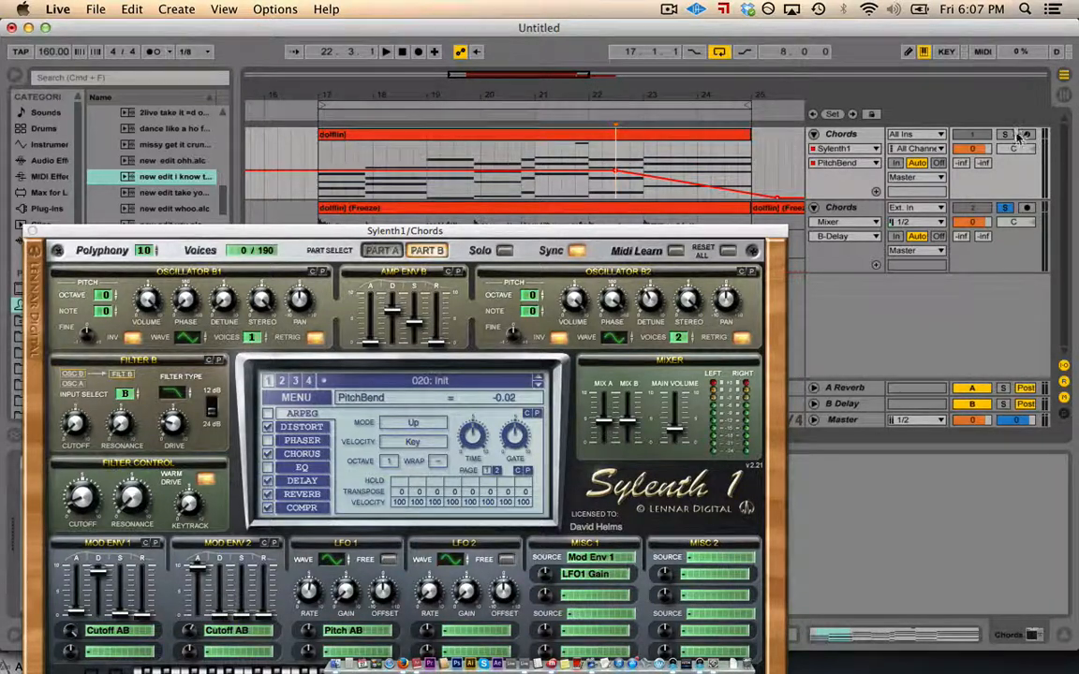
- Solo the Chords track, play the pitch bend, close Sylenth1 and zoom out to bars 17–27
{"action": "left_click", "coordinate": [1006, 135]}
{"action": "left_click", "coordinate": [384, 51]}
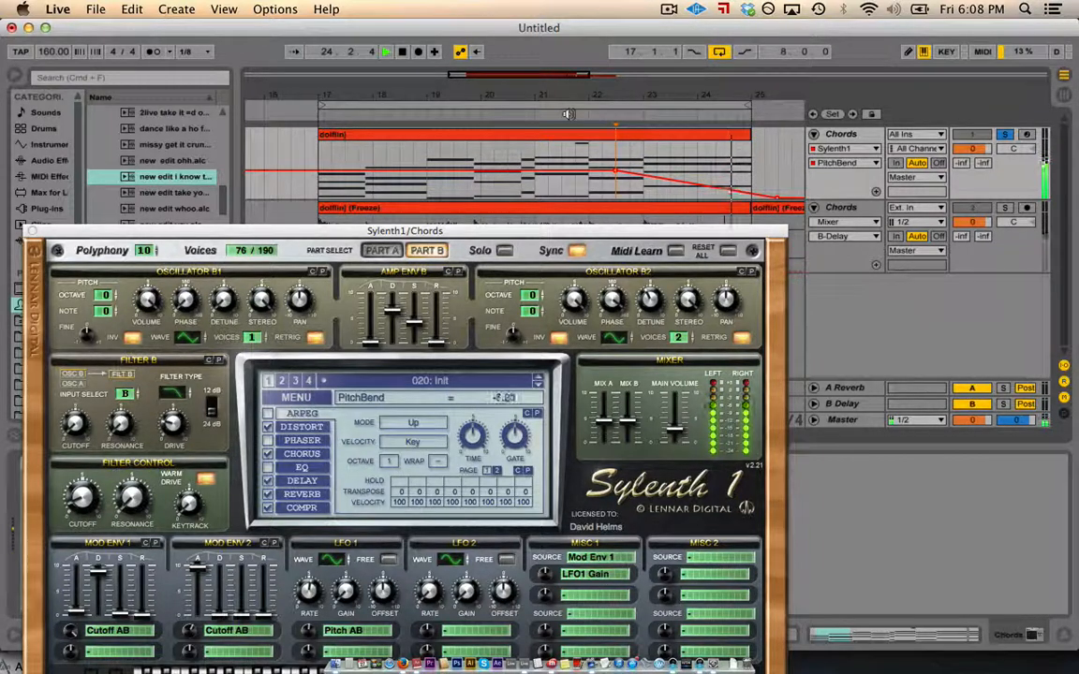
{"action": "key", "text": "space"}
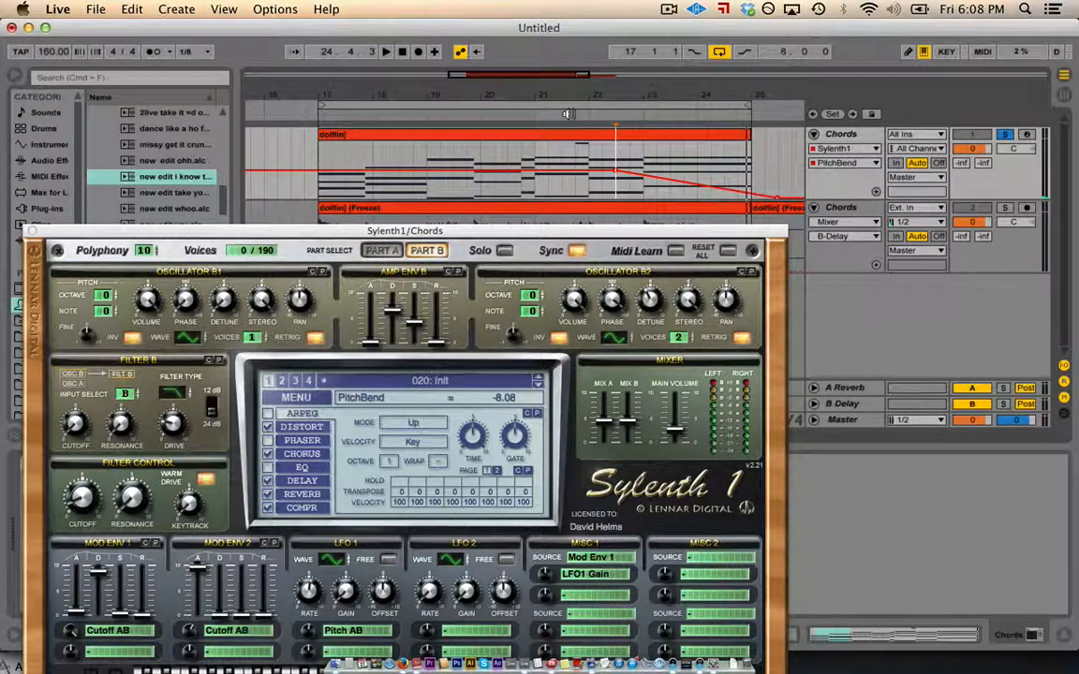
{"action": "left_click", "coordinate": [33, 230]}
{"action": "left_click_drag", "start_coordinate": [444, 99], "coordinate": [246, 94]}
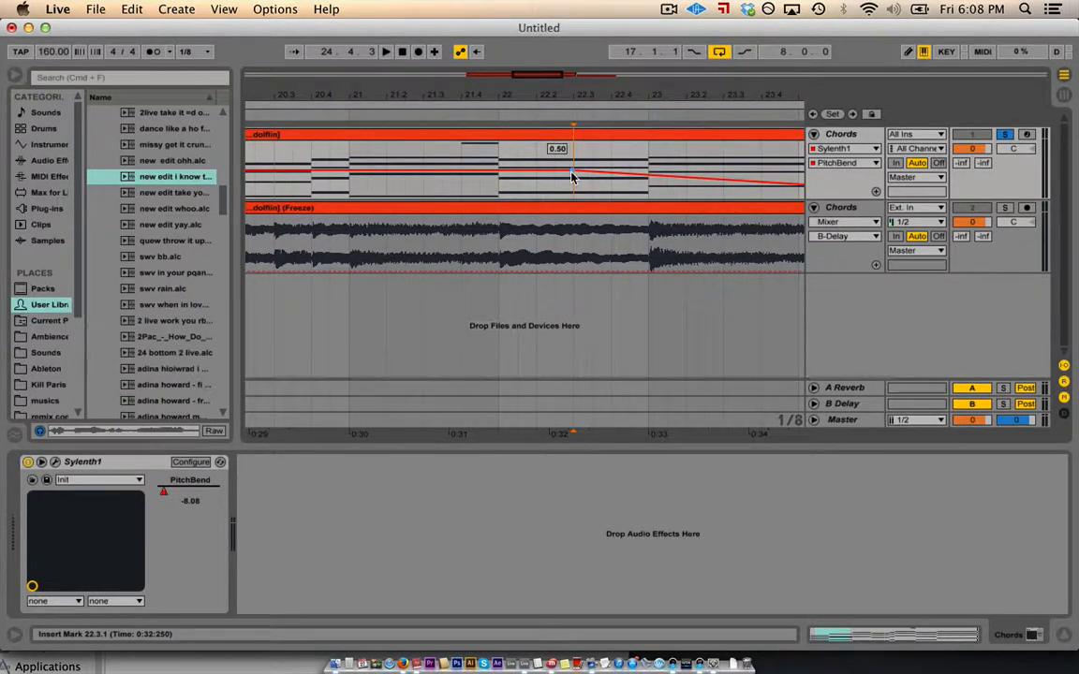
{"action": "left_click_drag", "start_coordinate": [549, 86], "coordinate": [552, 93]}
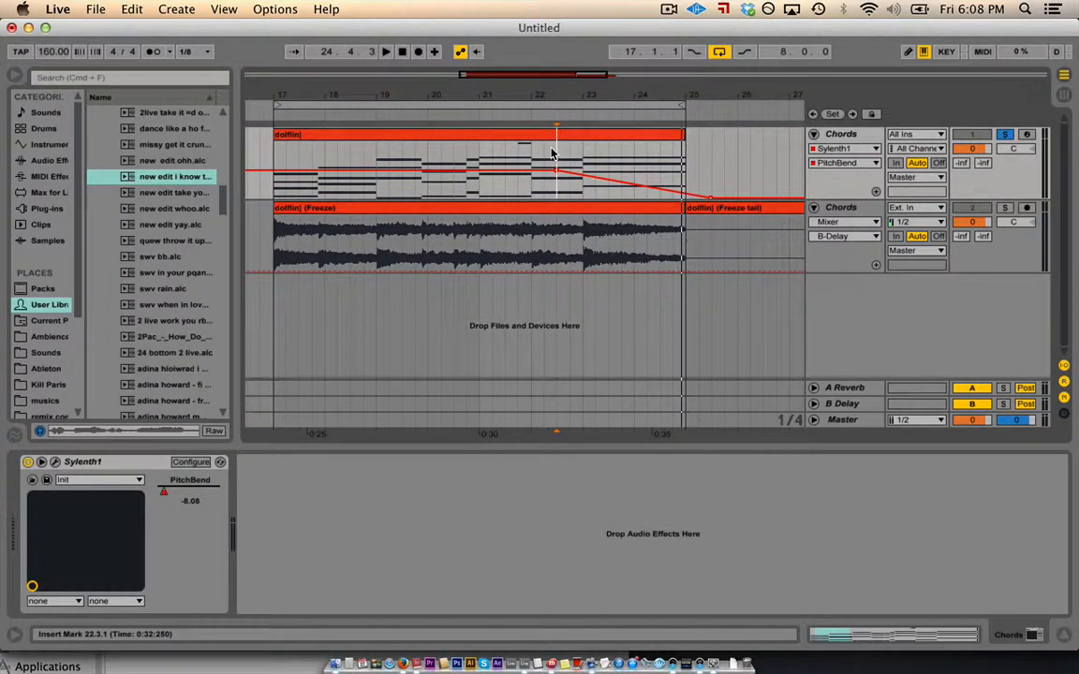
- Undo the PitchBend ramp and set the Chords automation to Mixer > Track Volume
{"action": "key", "text": "super+z"}
{"action": "key", "text": "super+z"}
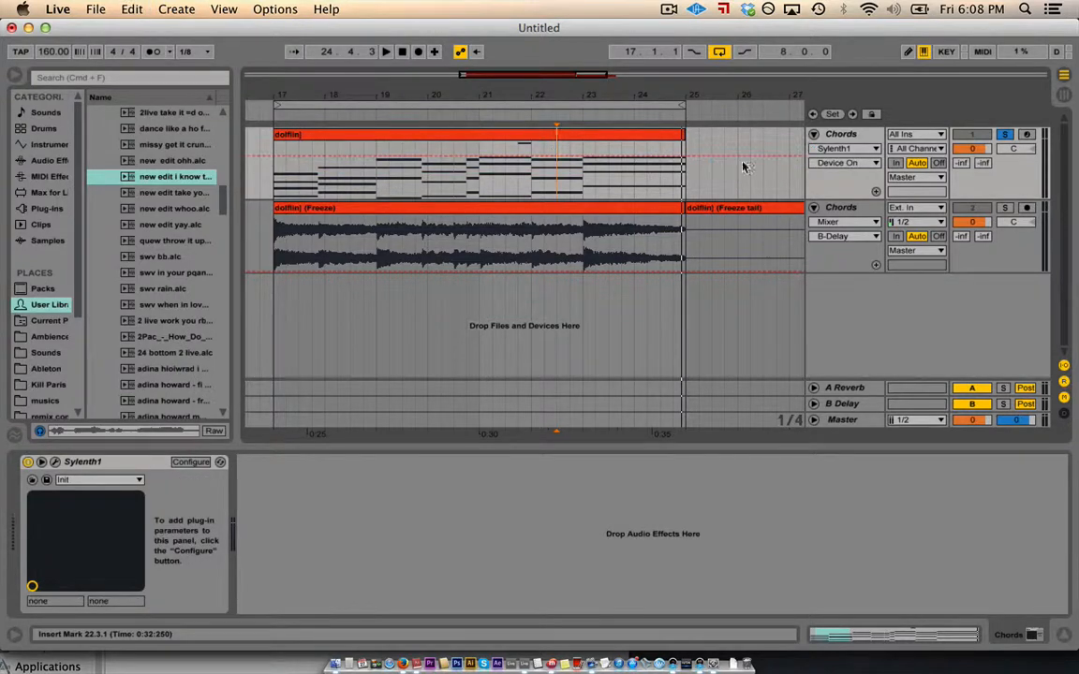
{"action": "left_click", "coordinate": [841, 150]}
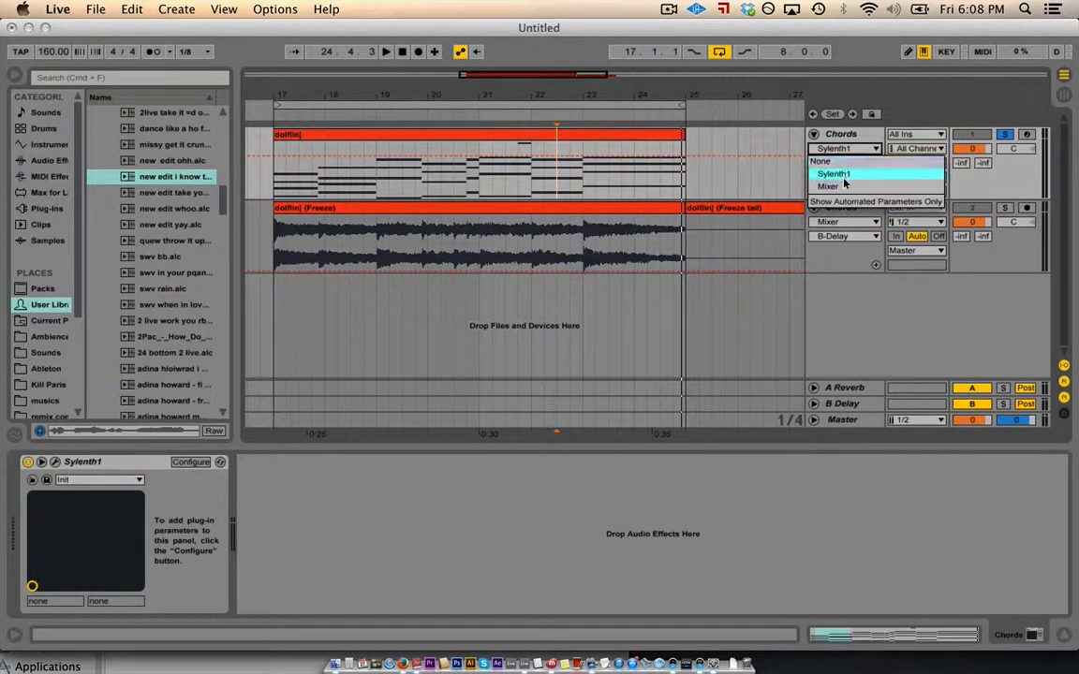
{"action": "left_click", "coordinate": [830, 186]}
{"action": "left_click", "coordinate": [843, 164]}
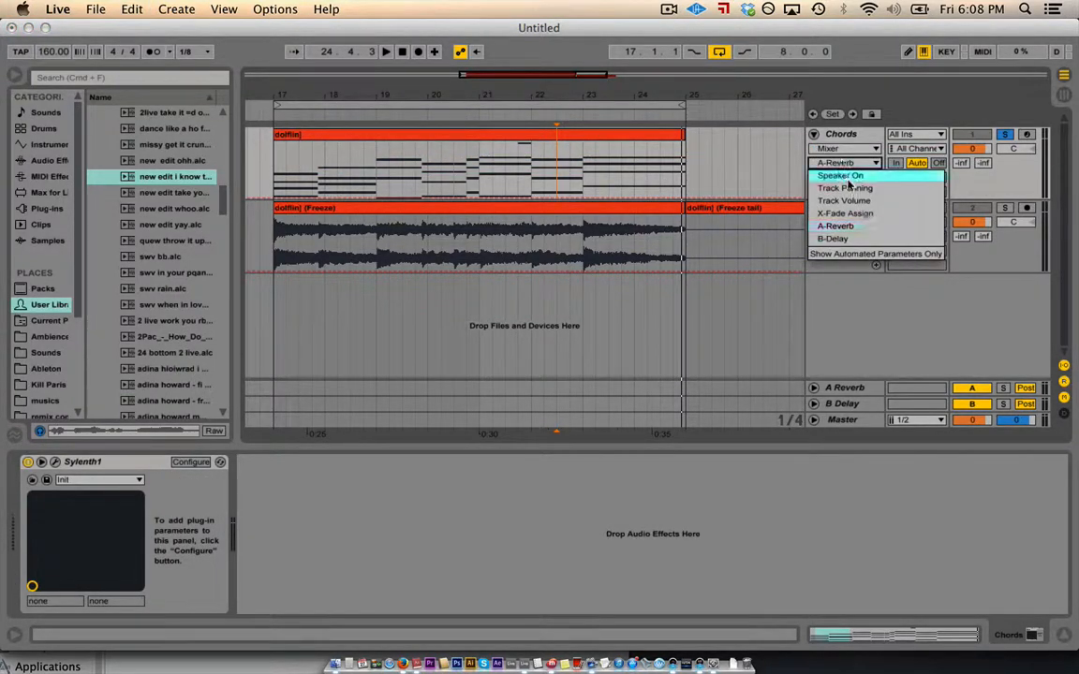
{"action": "left_click", "coordinate": [850, 201]}
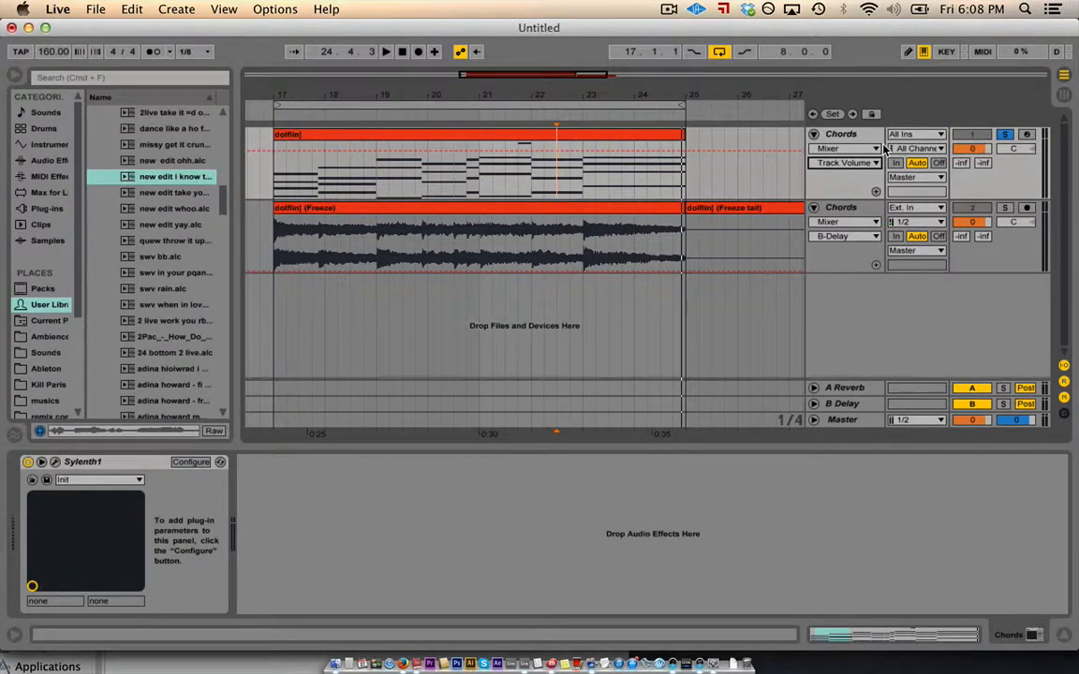
- Try a volume fade from 0 dB near bar 22.3 to -inf during playback, then undo it
{"action": "left_click", "coordinate": [560, 150]}
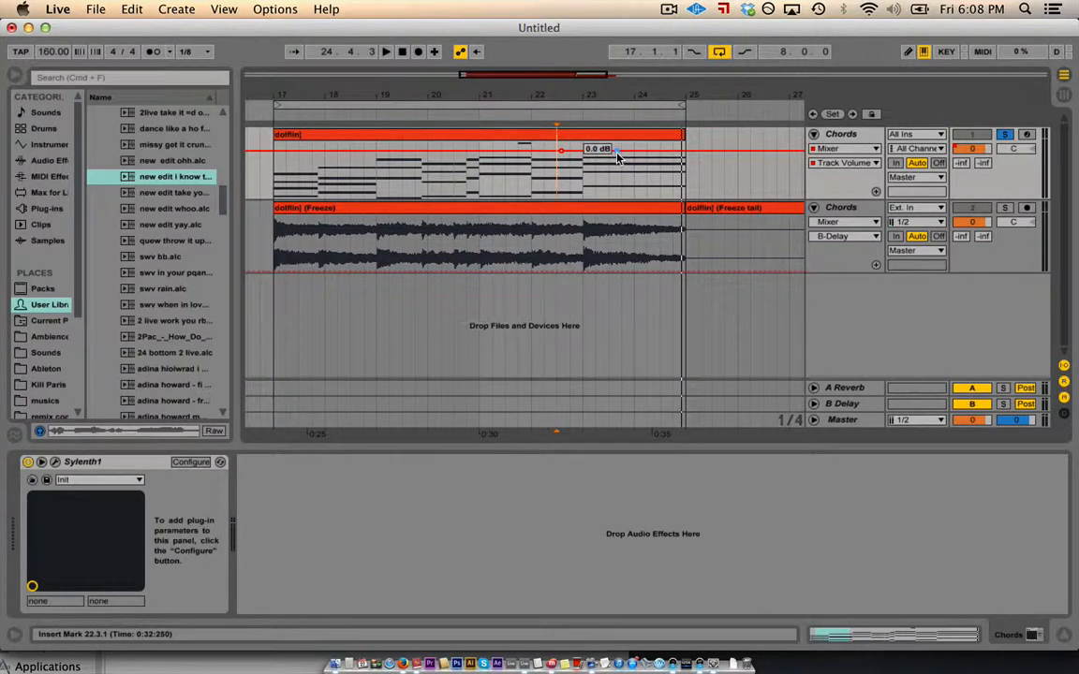
{"action": "left_click_drag", "start_coordinate": [617, 152], "coordinate": [676, 200]}
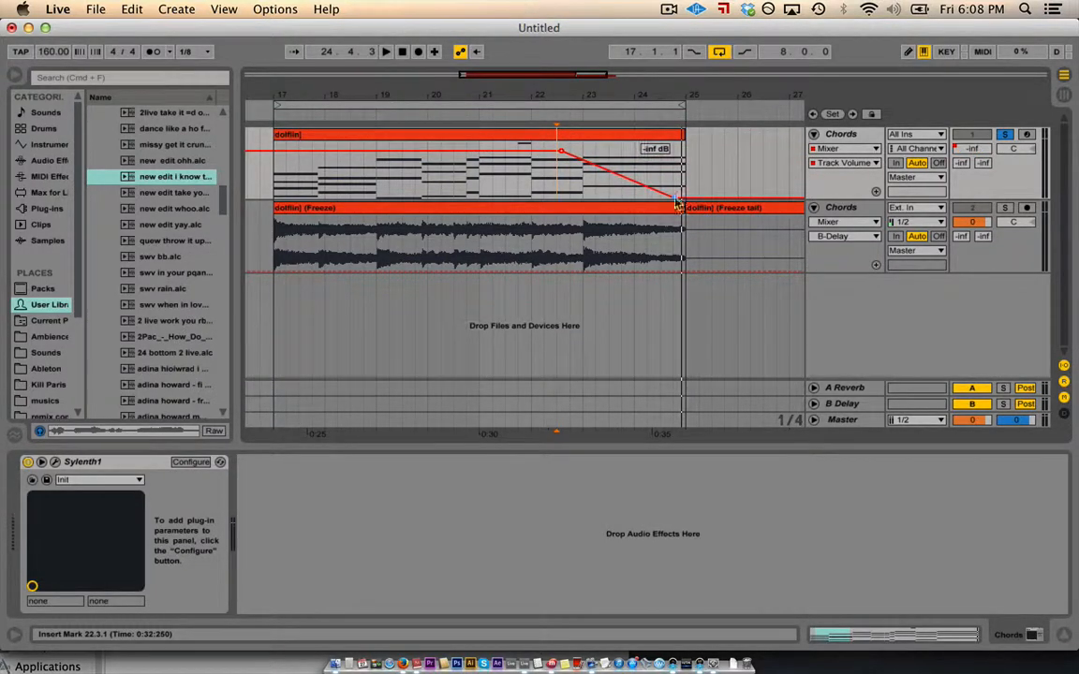
{"action": "left_click", "coordinate": [534, 113]}
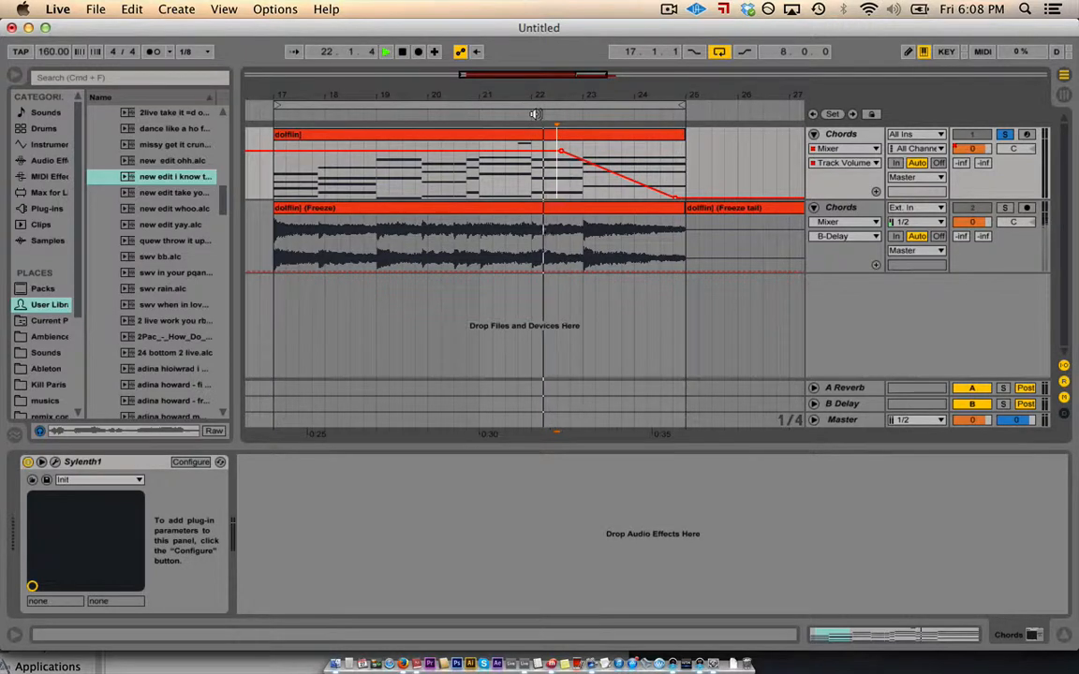
{"action": "left_click", "coordinate": [506, 115]}
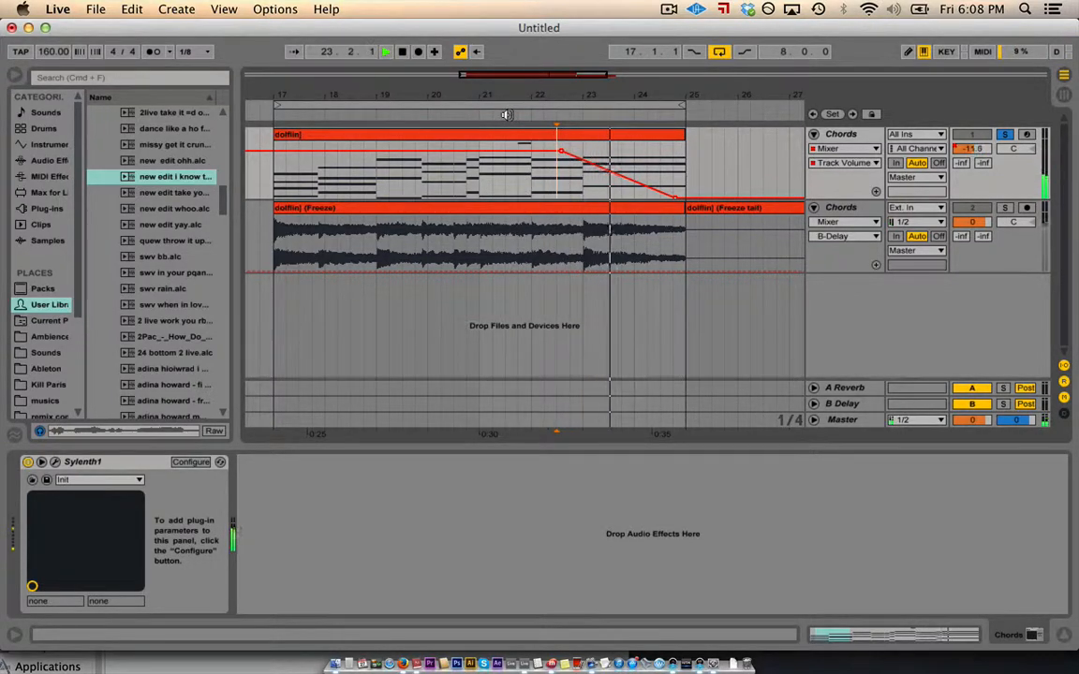
{"action": "key", "text": "super+z"}
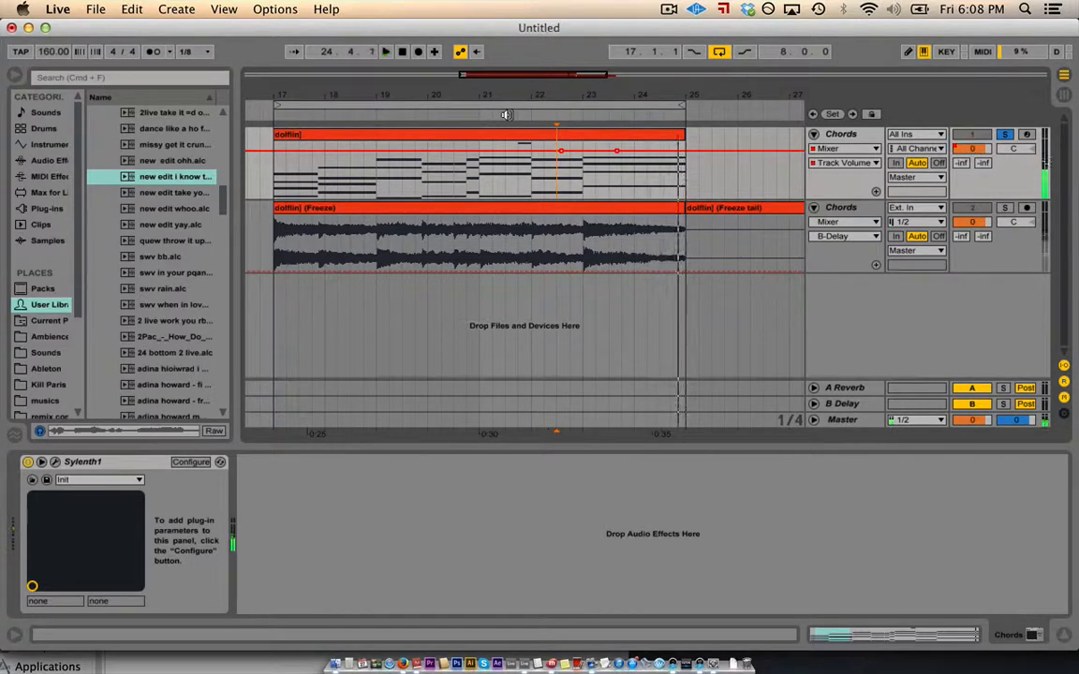
{"action": "key", "text": "super+z"}
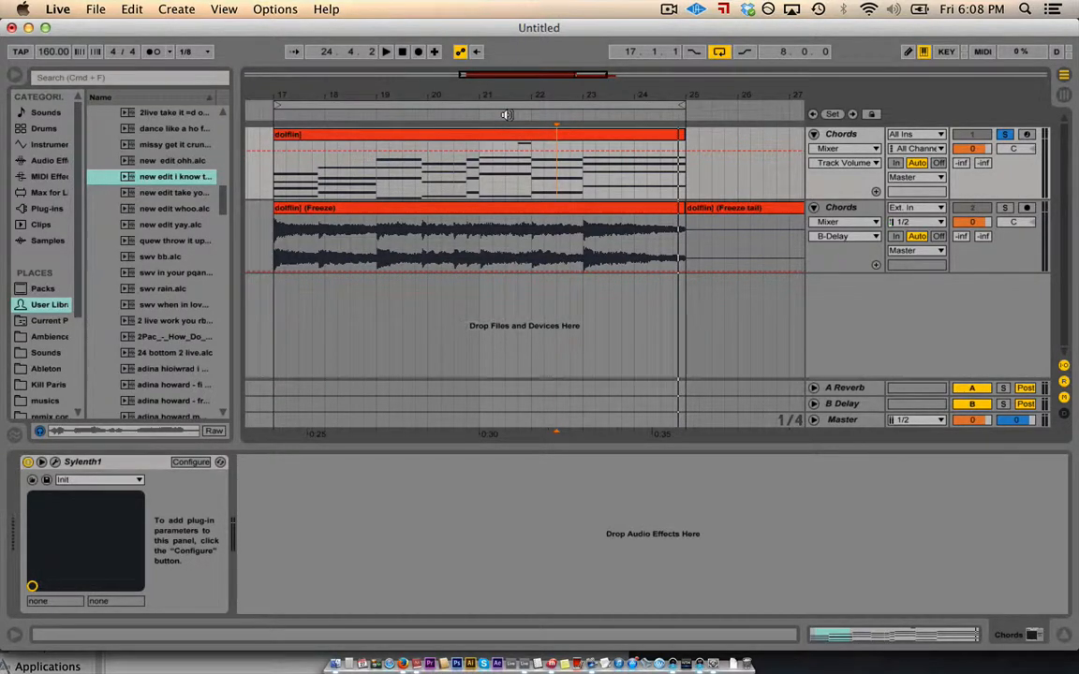
- Test a roughly -4 dB volume dip after bar 21, undo it, and turn on Draw Mode
{"action": "left_click", "coordinate": [470, 151]}
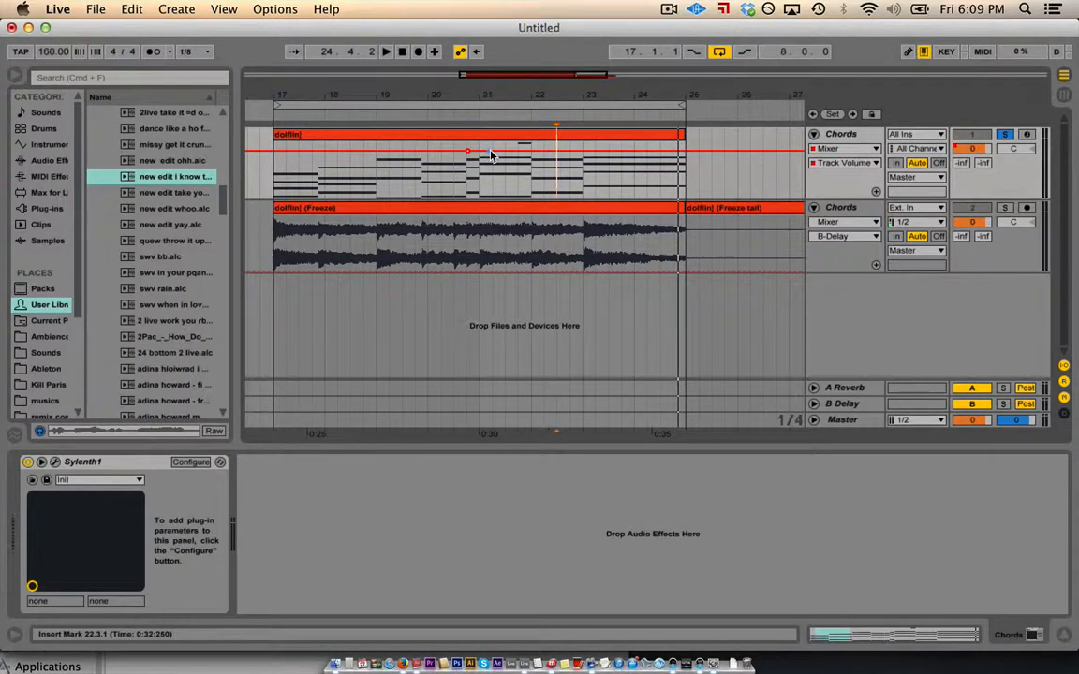
{"action": "left_click", "coordinate": [490, 152]}
{"action": "left_click_drag", "start_coordinate": [490, 152], "coordinate": [512, 162]}
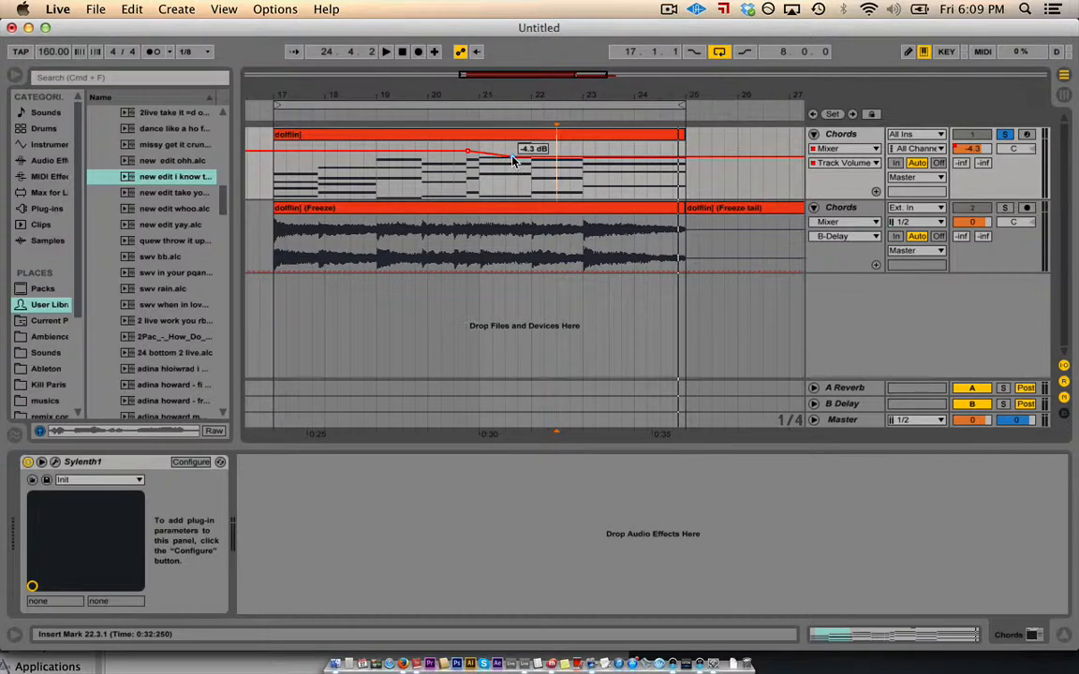
{"action": "key", "text": "super+z"}
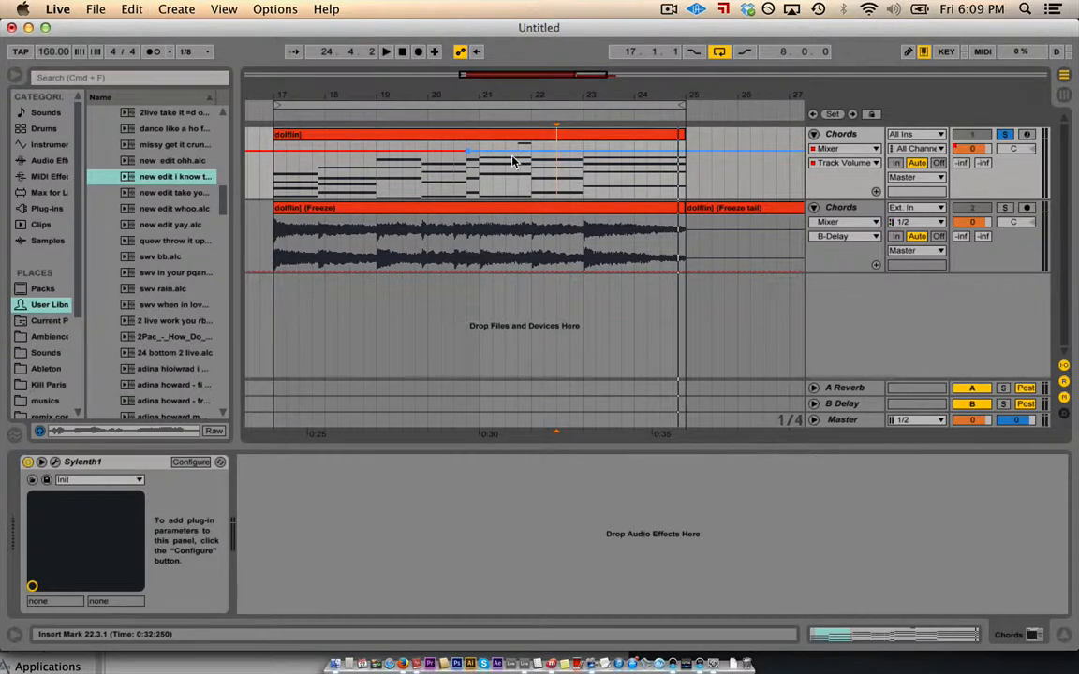
{"action": "key", "text": "b"}
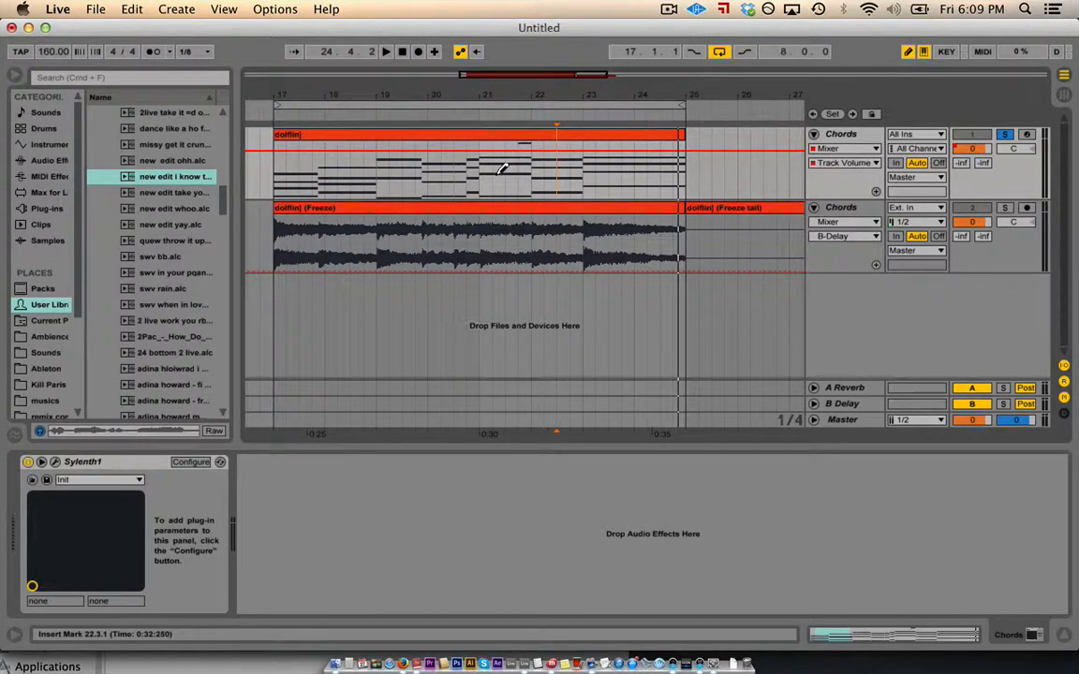
- Draw a volume dip around bar 21, audition a raised step inside it, and undo the step
{"action": "left_click", "coordinate": [503, 169]}
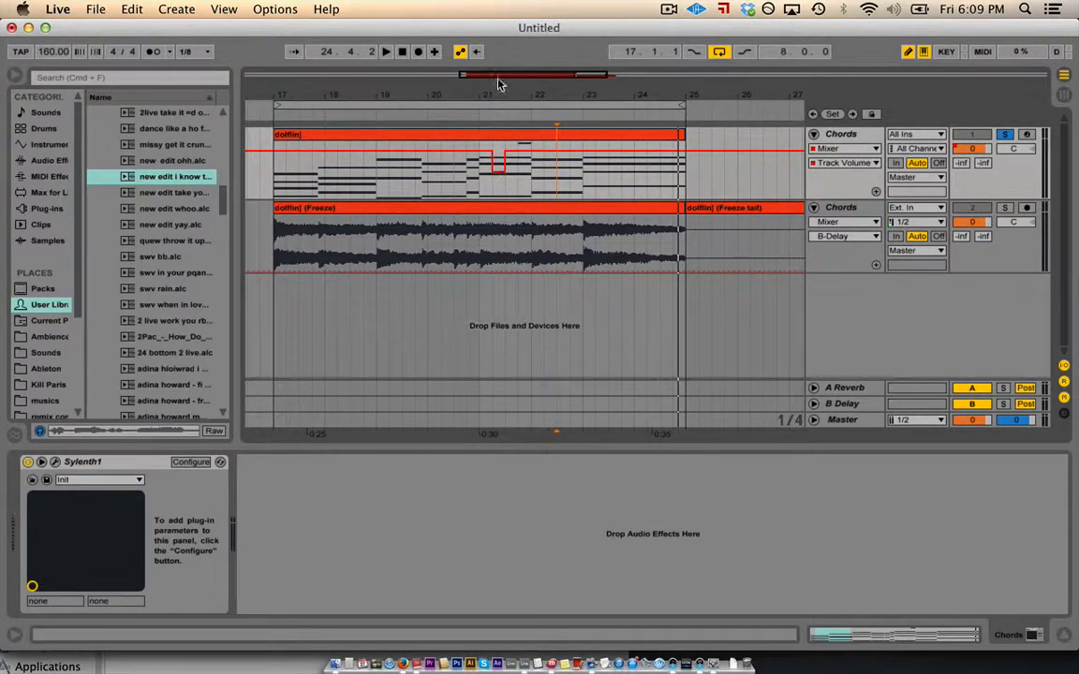
{"action": "left_click_drag", "start_coordinate": [500, 85], "coordinate": [500, 159]}
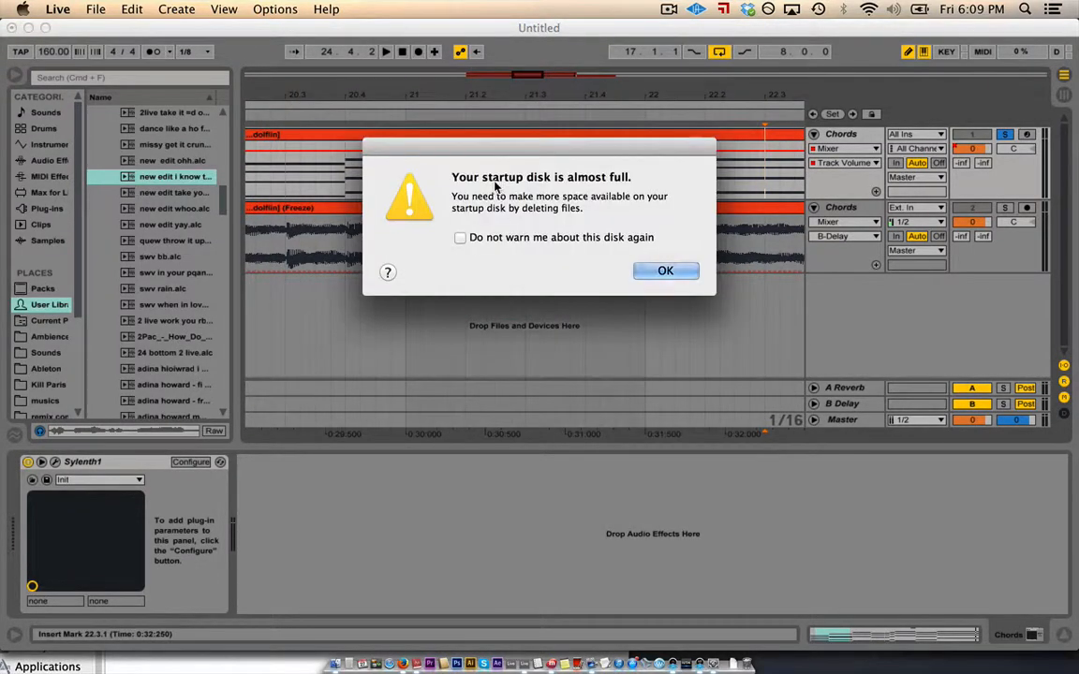
{"action": "left_click", "coordinate": [665, 270]}
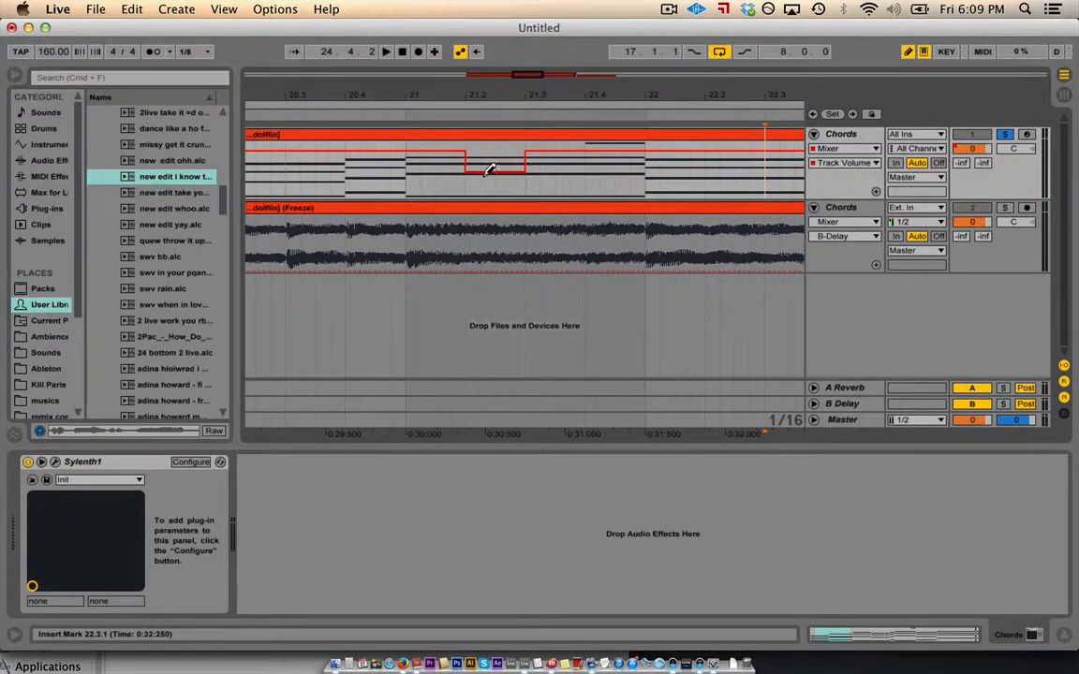
{"action": "left_click", "coordinate": [502, 151]}
{"action": "left_click", "coordinate": [382, 113]}
{"action": "key", "text": "space"}
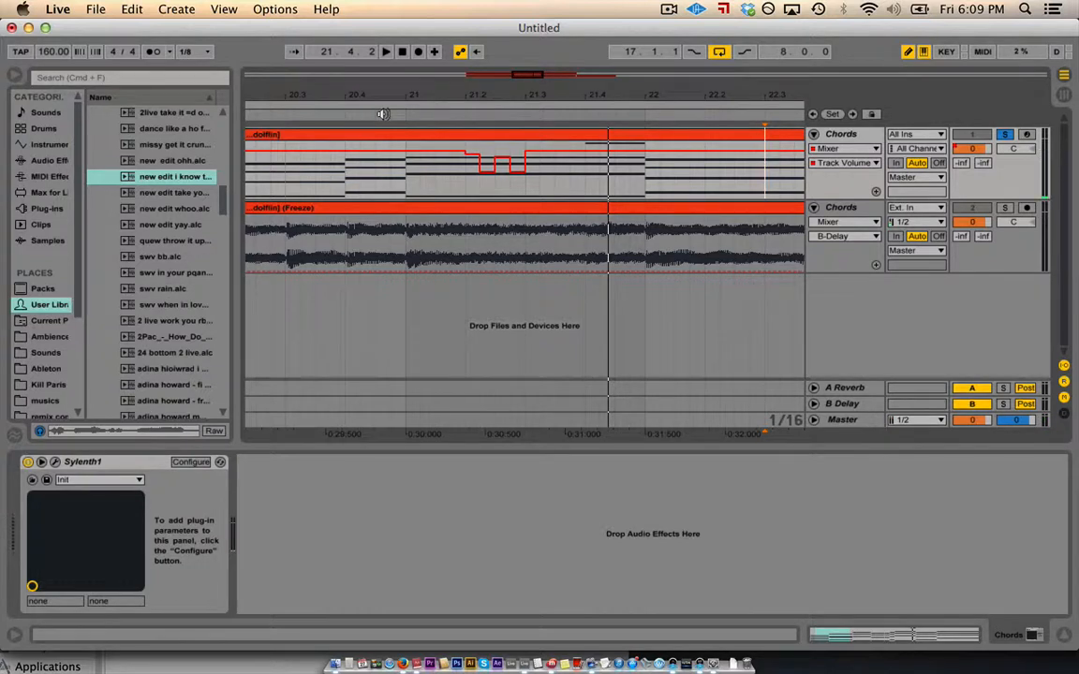
{"action": "key", "text": "super+z"}
{"action": "key", "text": "super+z"}
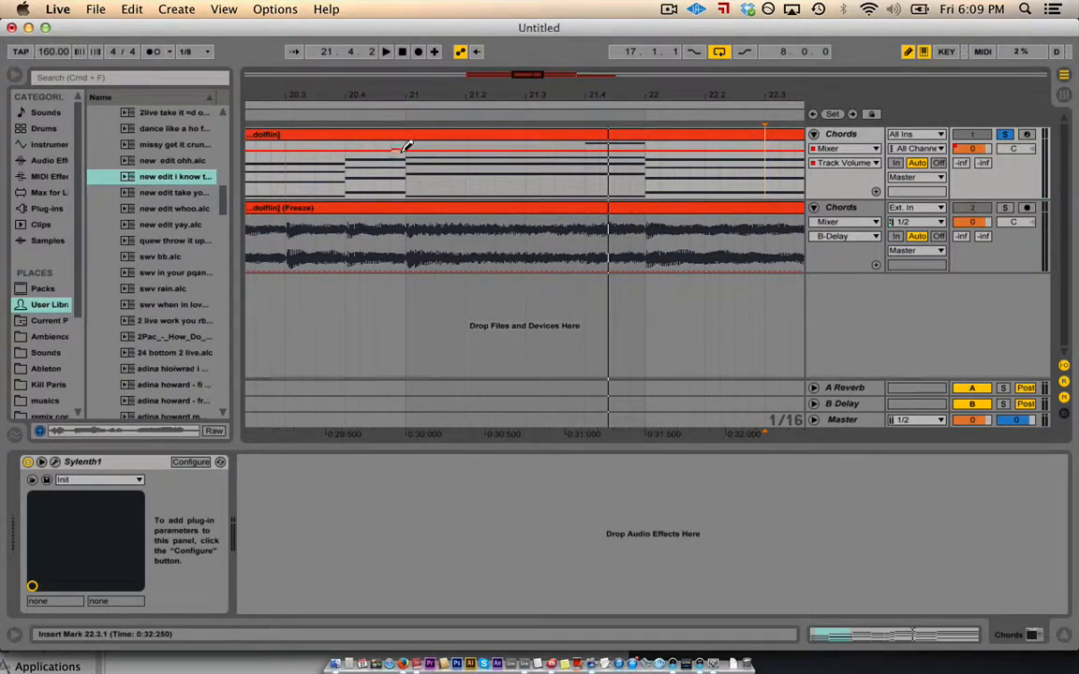
- Exit Draw Mode, shape a curved volume ramp around bar 21, then undo back to flat 0 dB
{"action": "key", "text": "b"}
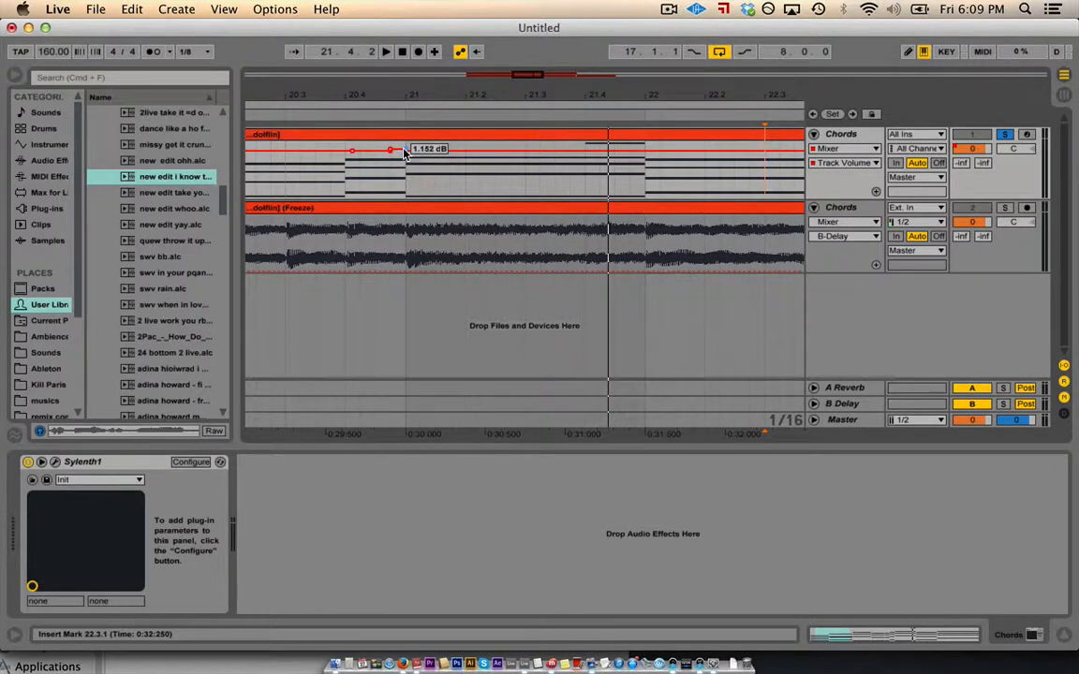
{"action": "left_click_drag", "start_coordinate": [404, 153], "coordinate": [404, 192]}
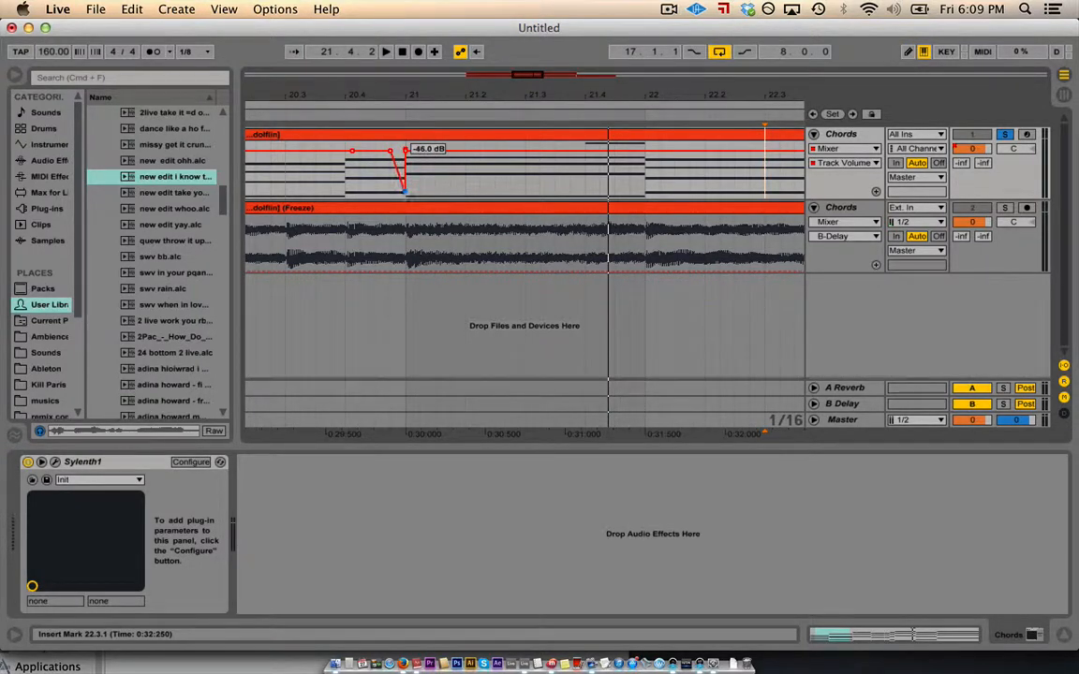
{"action": "left_click", "coordinate": [390, 151]}
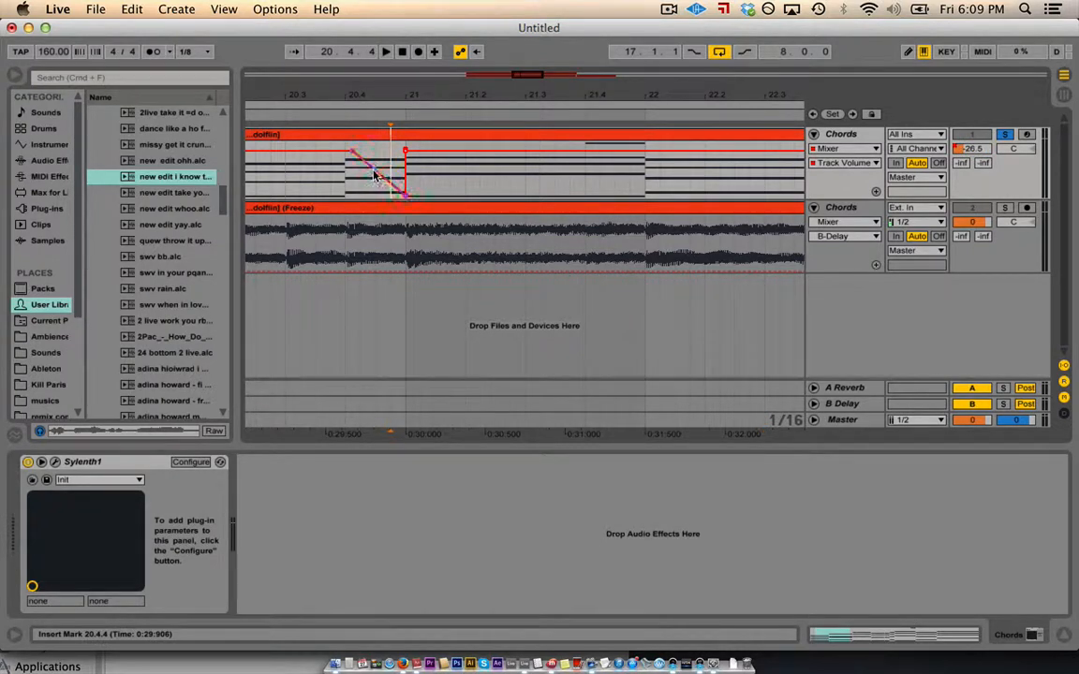
{"action": "mouse_move", "coordinate": [373, 176]}
{"action": "left_mouse_down"}
{"action": "mouse_move", "coordinate": [372, 153]}
{"action": "mouse_move", "coordinate": [370, 177]}
{"action": "left_mouse_up"}
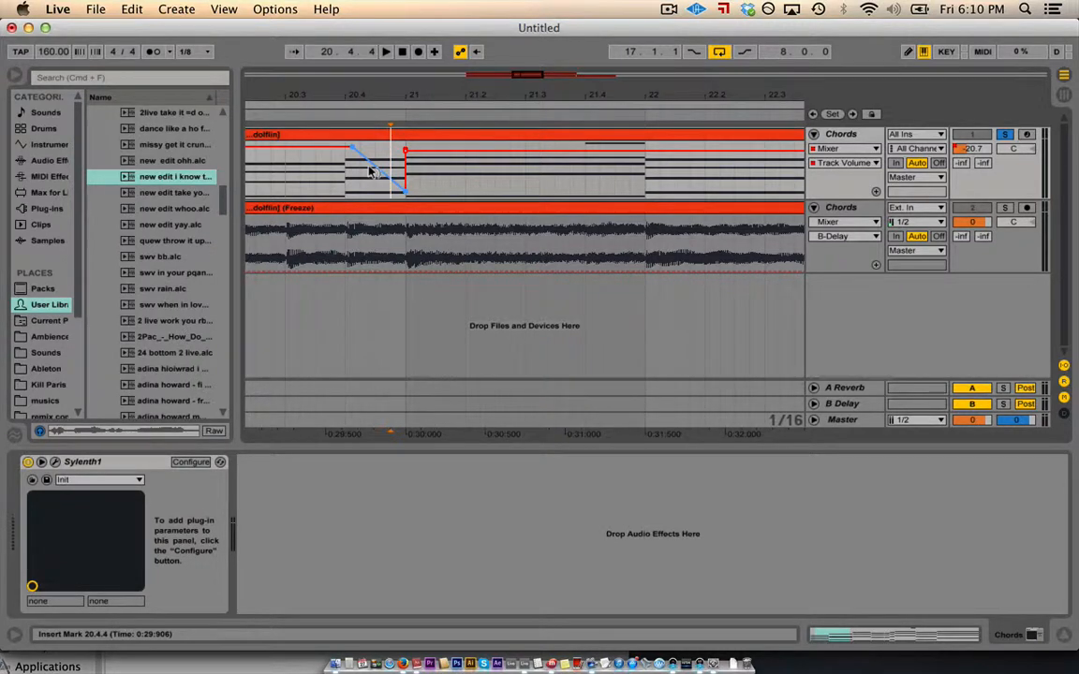
{"action": "mouse_move", "coordinate": [371, 172]}
{"action": "left_mouse_down"}
{"action": "mouse_move", "coordinate": [371, 187]}
{"action": "mouse_move", "coordinate": [370, 154]}
{"action": "left_mouse_up"}
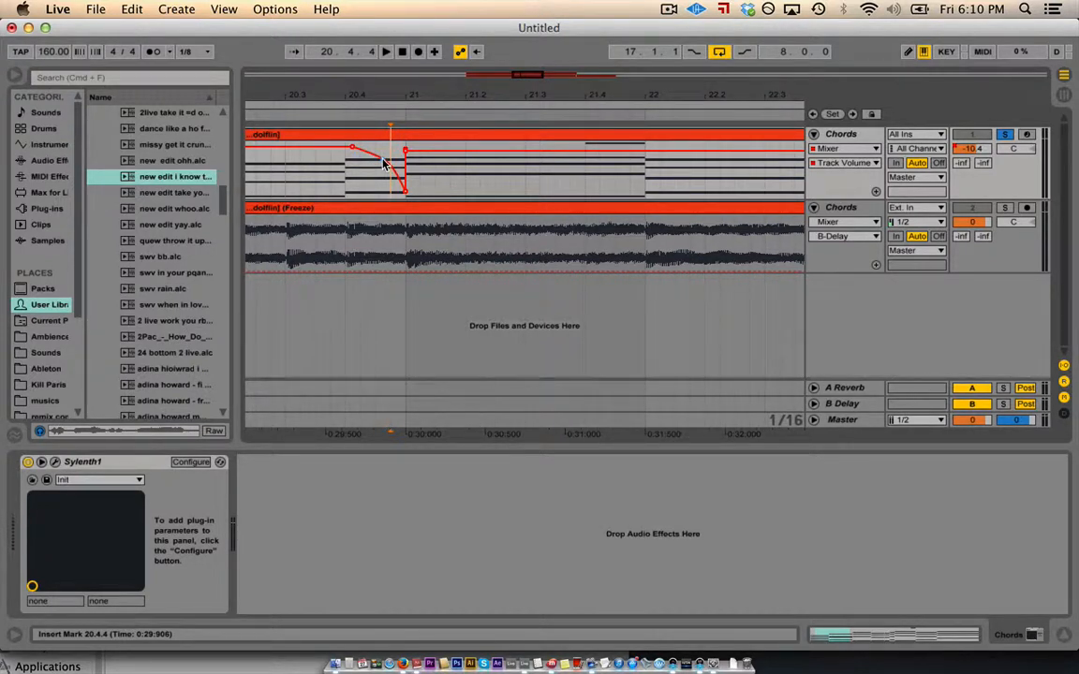
{"action": "key", "text": "super+z"}
{"action": "key", "text": "super+z"}
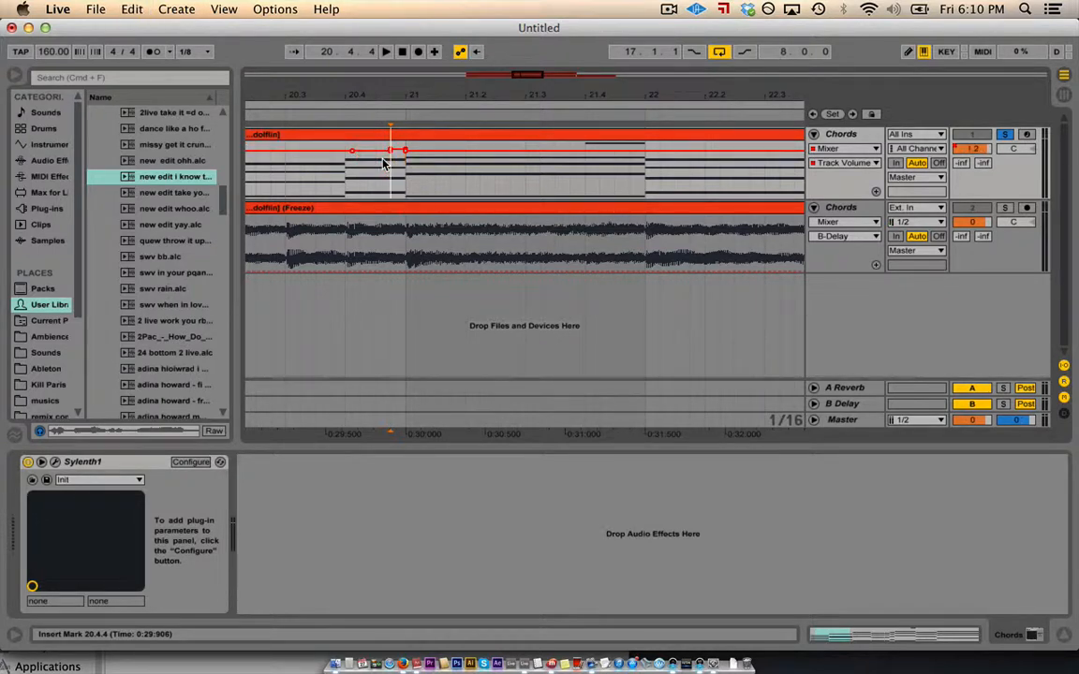
{"action": "key", "text": "super+z"}
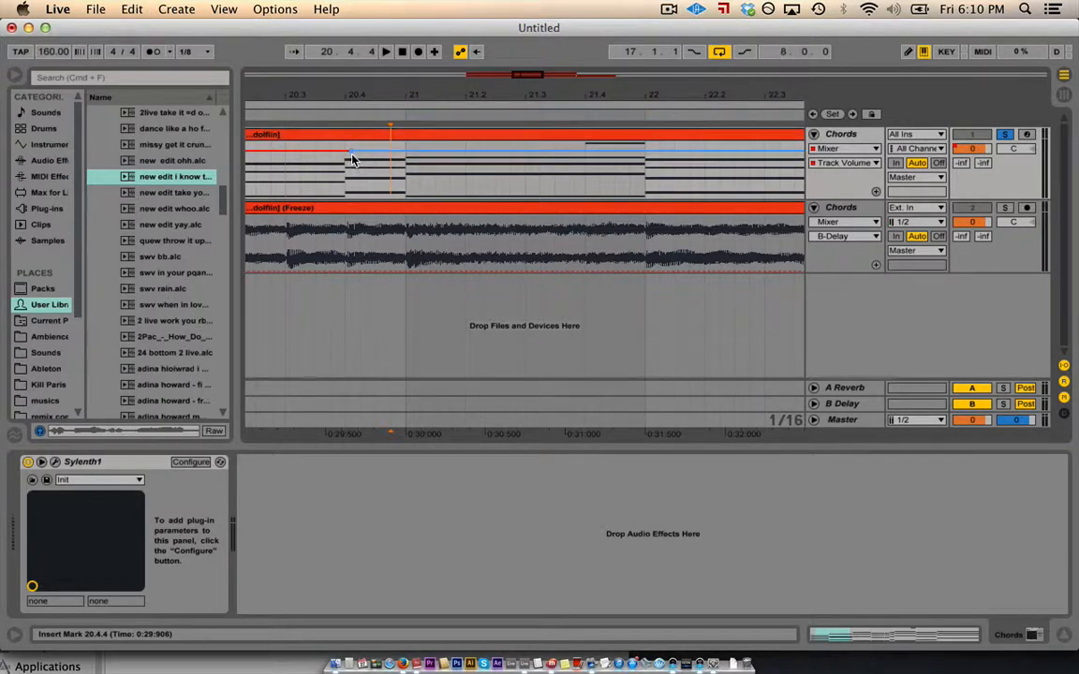
{"action": "left_click", "coordinate": [443, 154]}
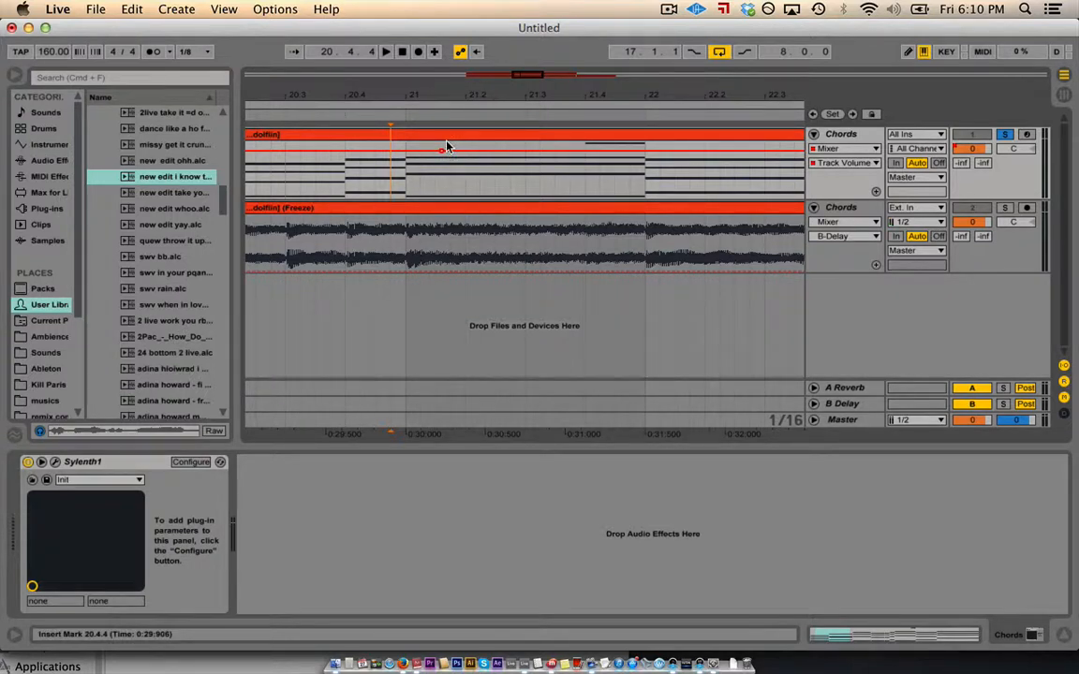
{"action": "key", "text": "super+z"}
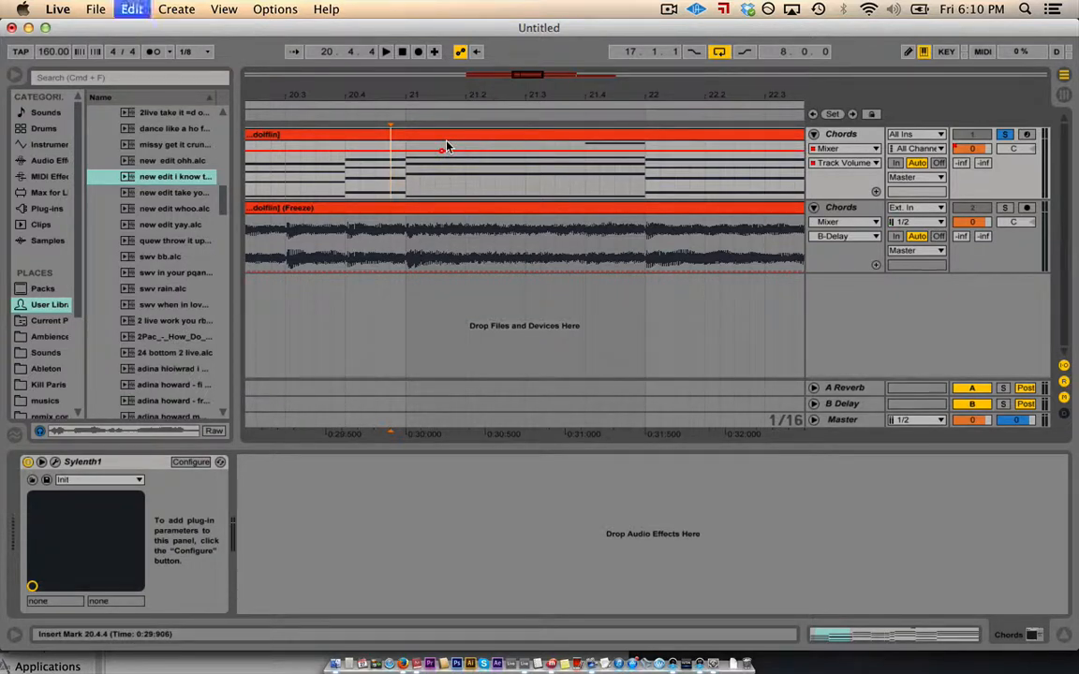
{"action": "double_click", "coordinate": [442, 137]}
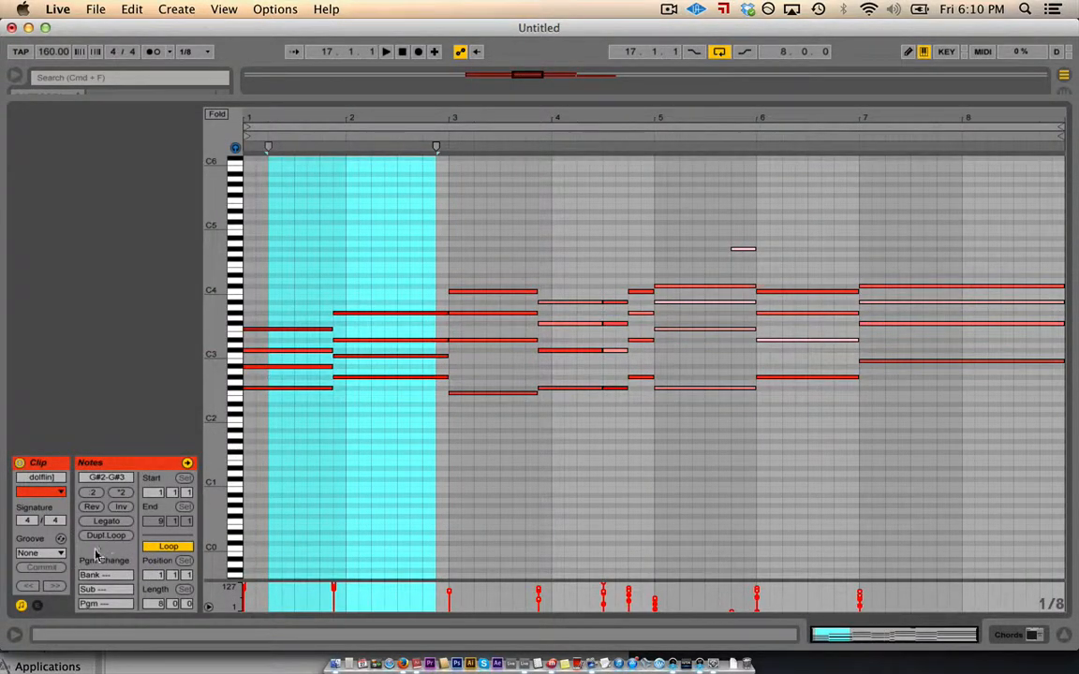
{"action": "left_click", "coordinate": [37, 607]}
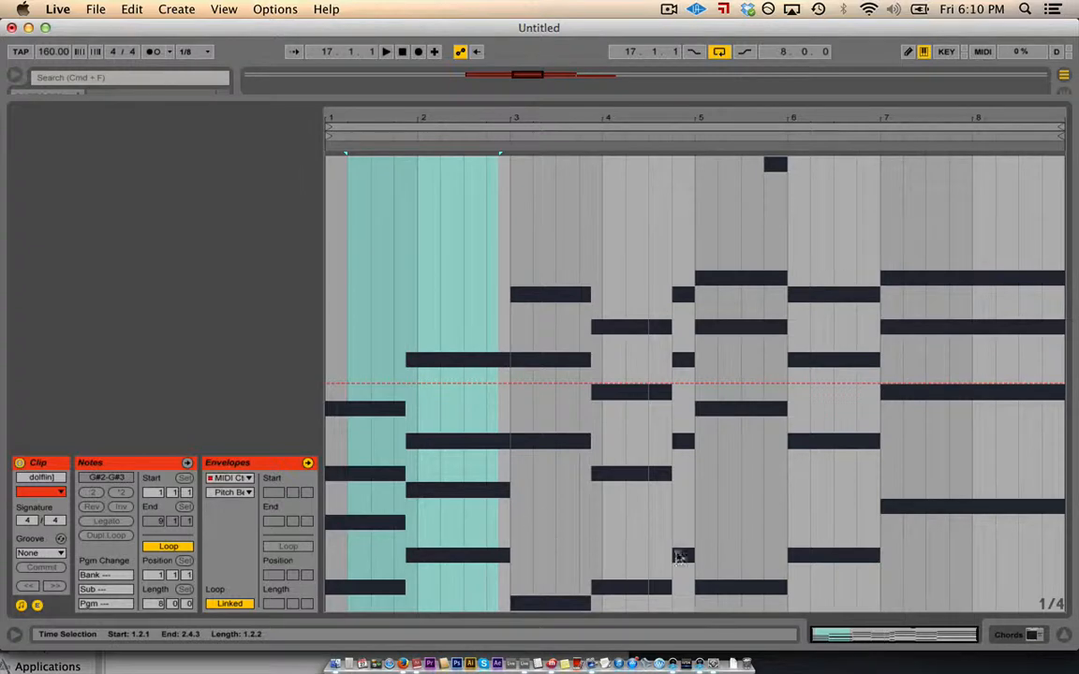
{"action": "left_click", "coordinate": [1064, 635]}
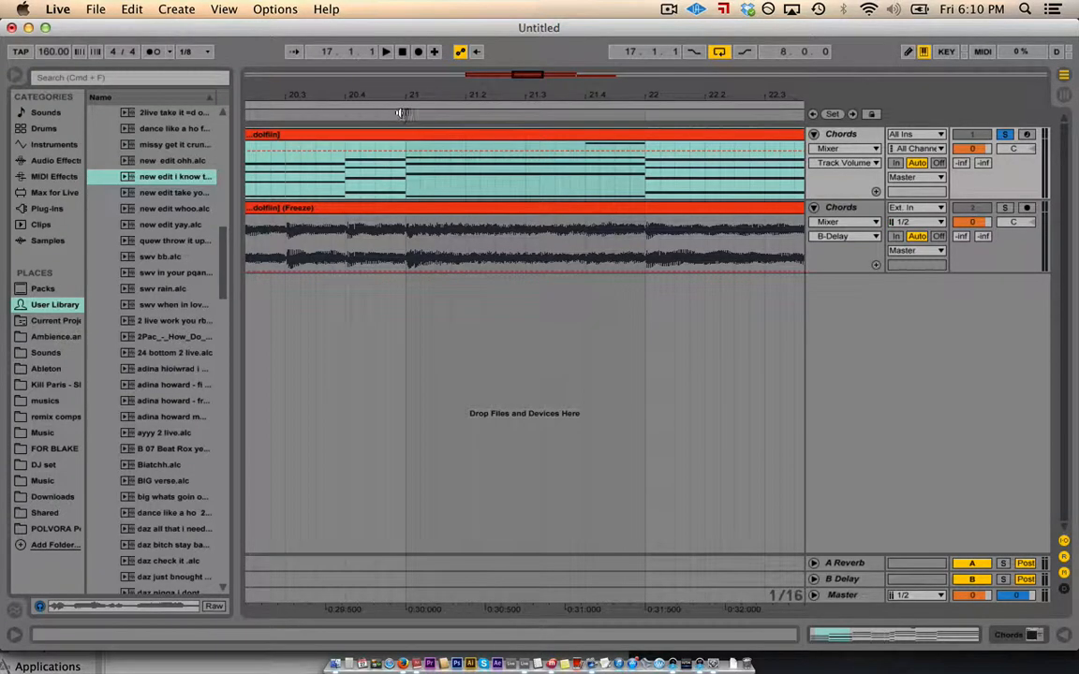
{"action": "left_click_drag", "start_coordinate": [401, 98], "coordinate": [399, 53]}
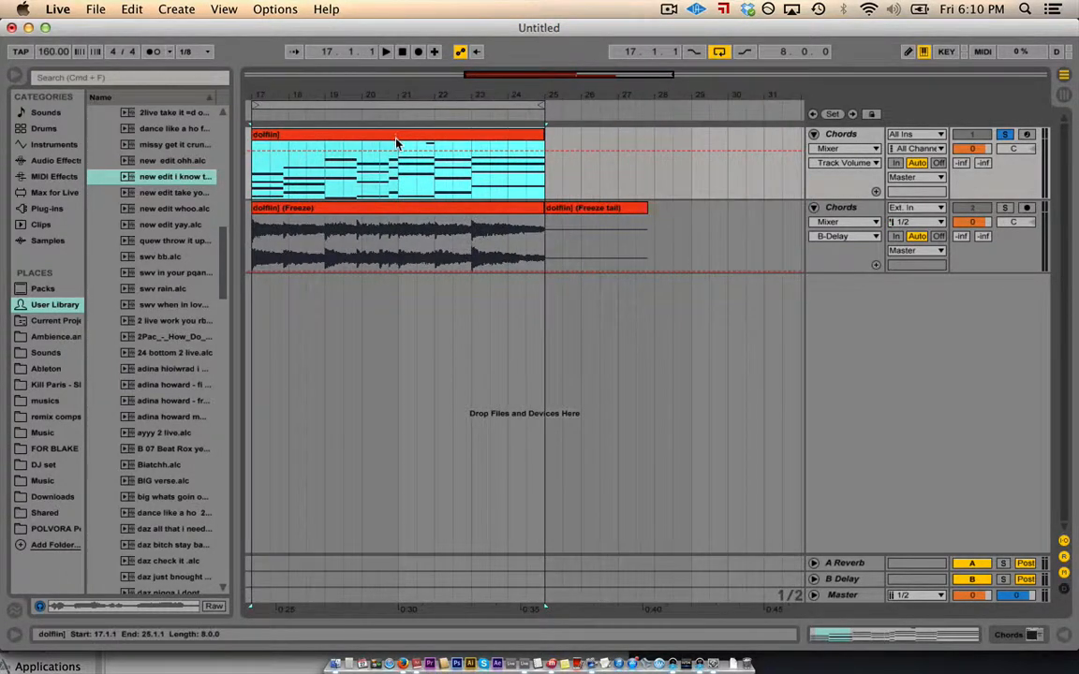
{"action": "double_click", "coordinate": [398, 138]}
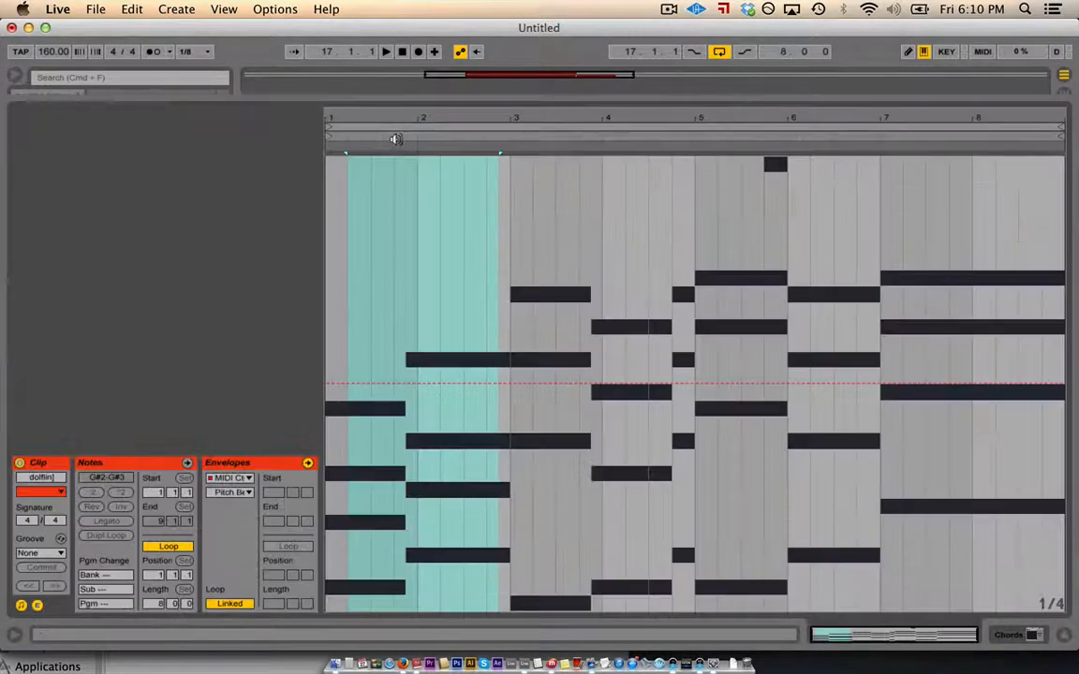
{"action": "left_click", "coordinate": [37, 606]}
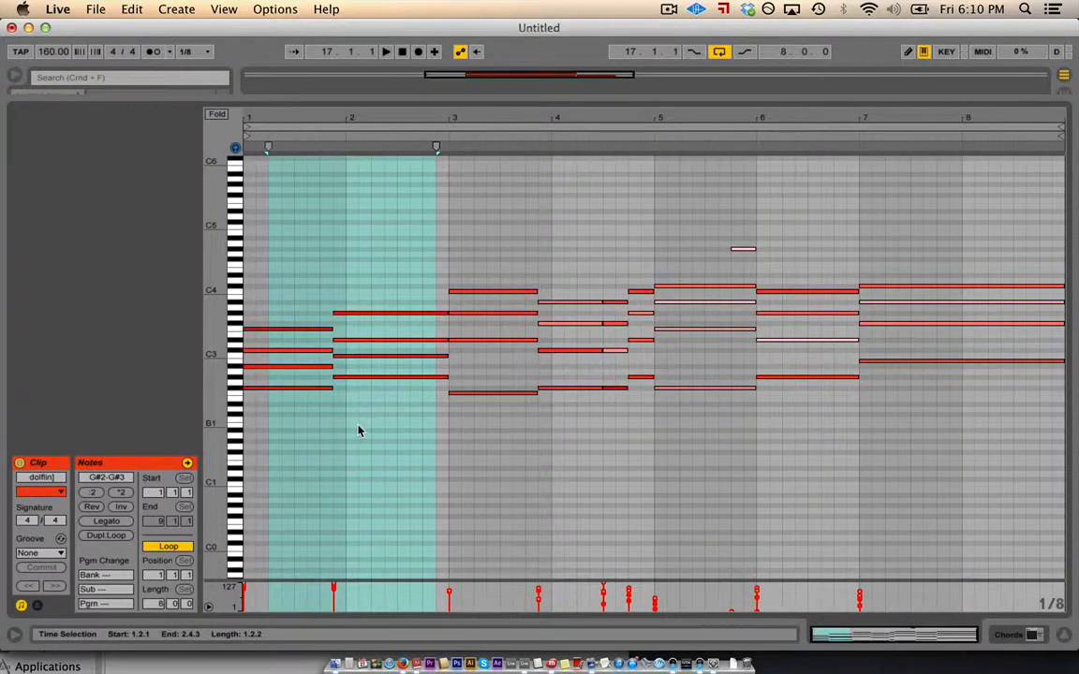
{"action": "left_click", "coordinate": [1064, 636]}
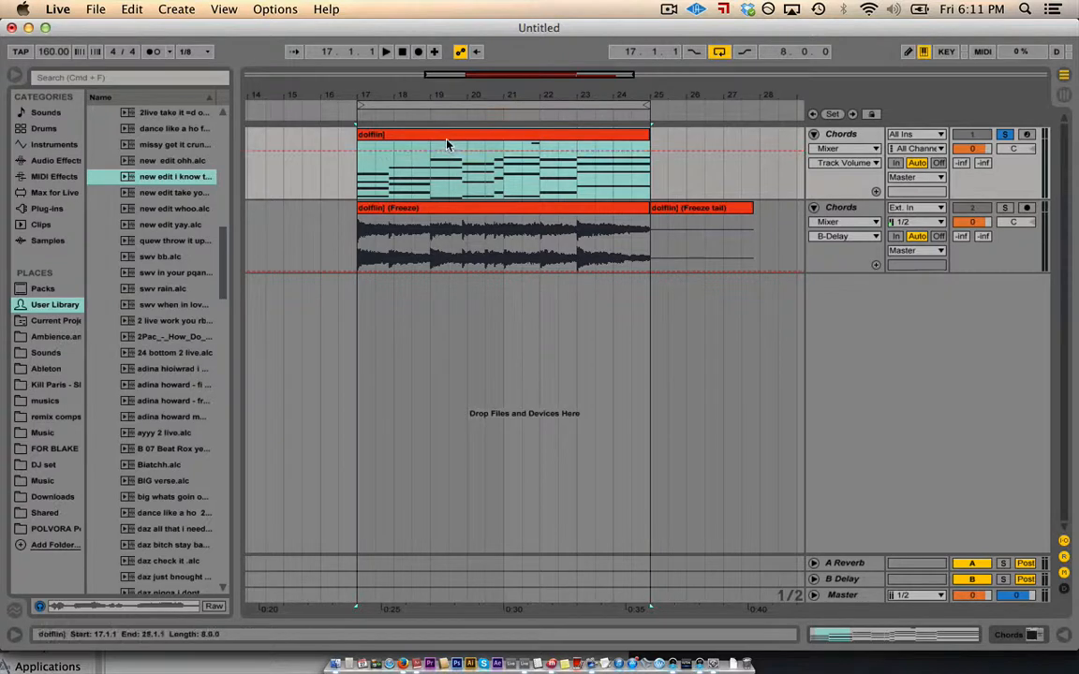
- Select the whole frozen Chords clip and open Freeze Chords-2.wav in the sample editor
{"action": "left_click_drag", "start_coordinate": [447, 150], "coordinate": [453, 178]}
{"action": "left_click", "coordinate": [450, 178]}
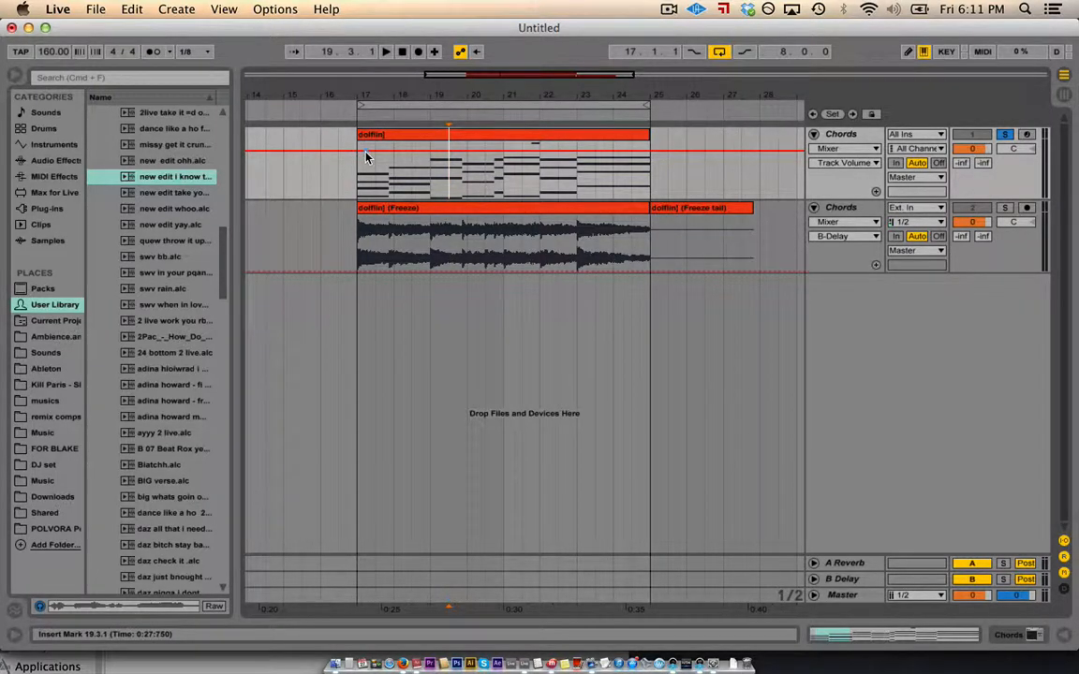
{"action": "mouse_move", "coordinate": [442, 226]}
{"action": "left_mouse_down"}
{"action": "mouse_move", "coordinate": [433, 208]}
{"action": "mouse_move", "coordinate": [644, 210]}
{"action": "left_mouse_up"}
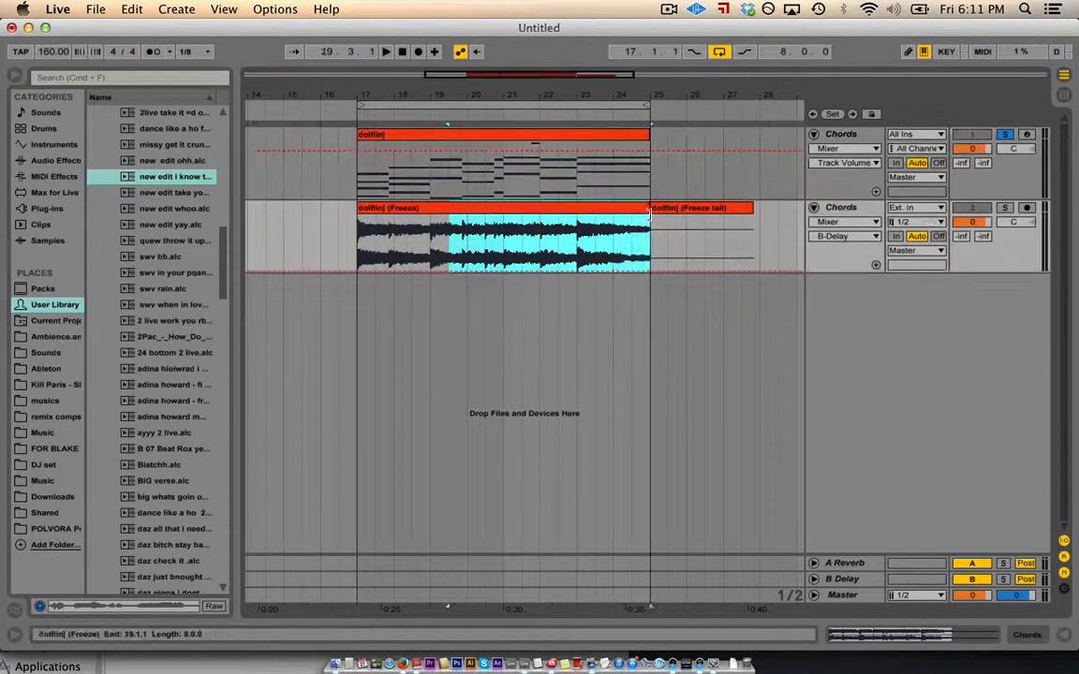
{"action": "left_click", "coordinate": [571, 212]}
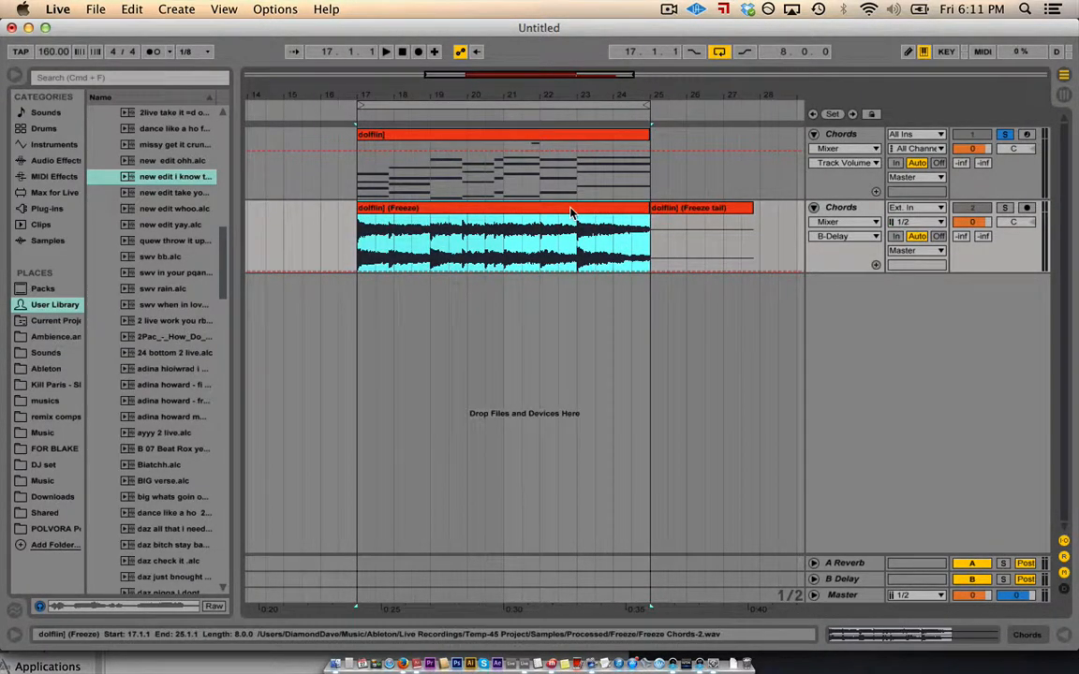
{"action": "double_click", "coordinate": [548, 208]}
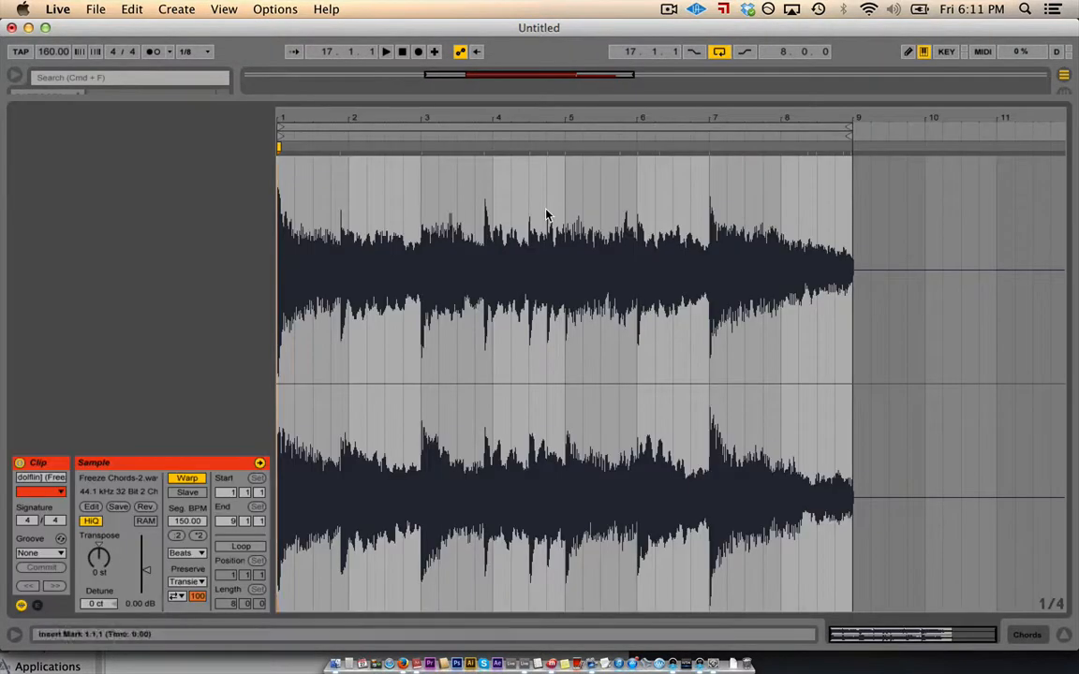
- Show the frozen clip's envelope editor in Clip View
{"action": "left_click", "coordinate": [37, 605]}
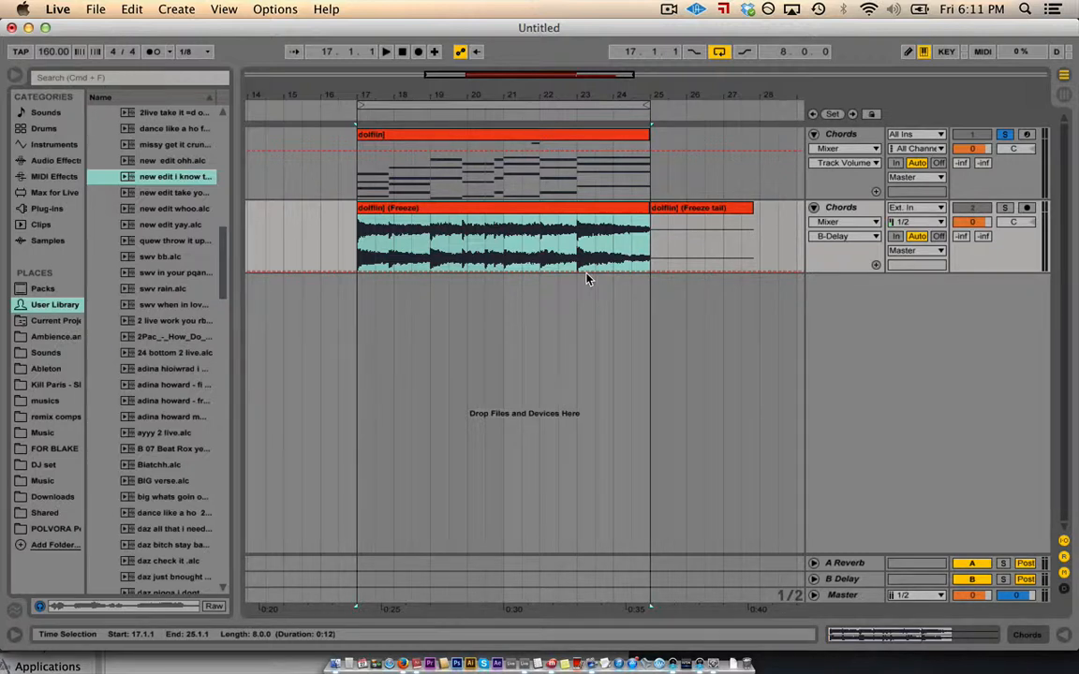
- Unsolo the Chords track and toggle the browser panel off and back on
{"action": "left_click", "coordinate": [1003, 135]}
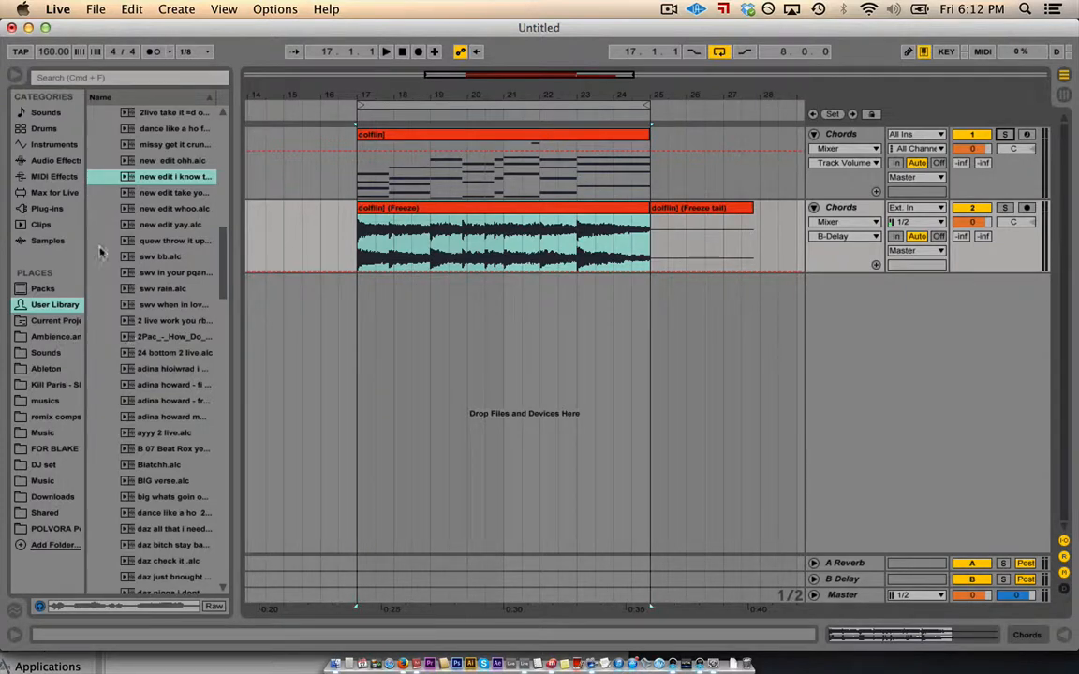
{"action": "left_click", "coordinate": [14, 79]}
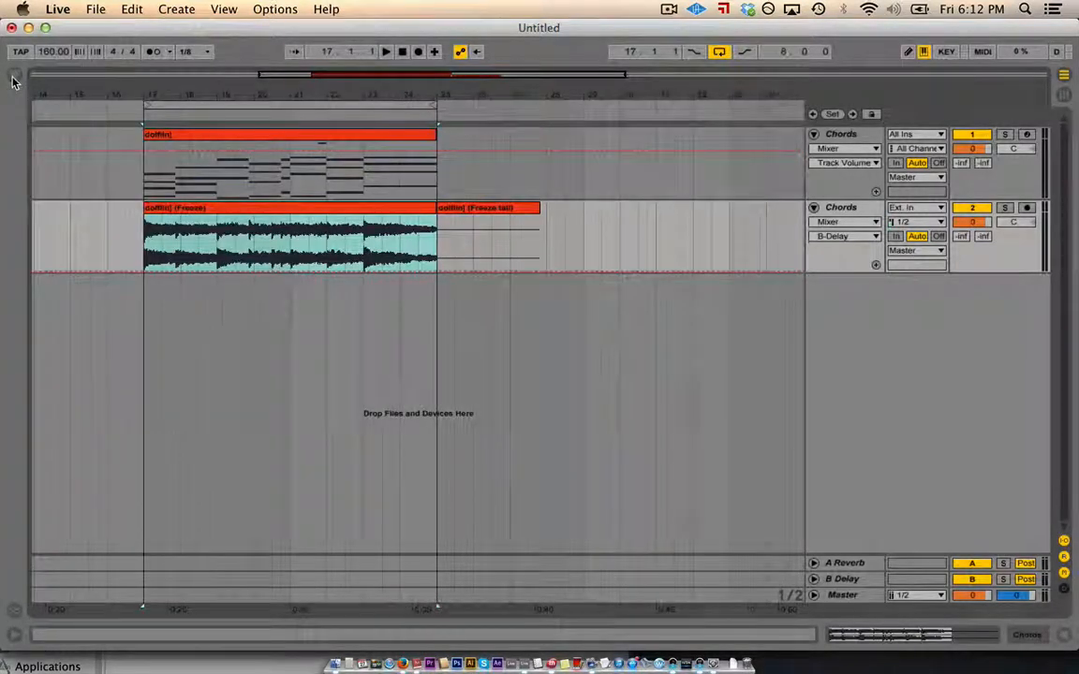
{"action": "left_click", "coordinate": [14, 78]}
{"action": "left_click", "coordinate": [13, 79]}
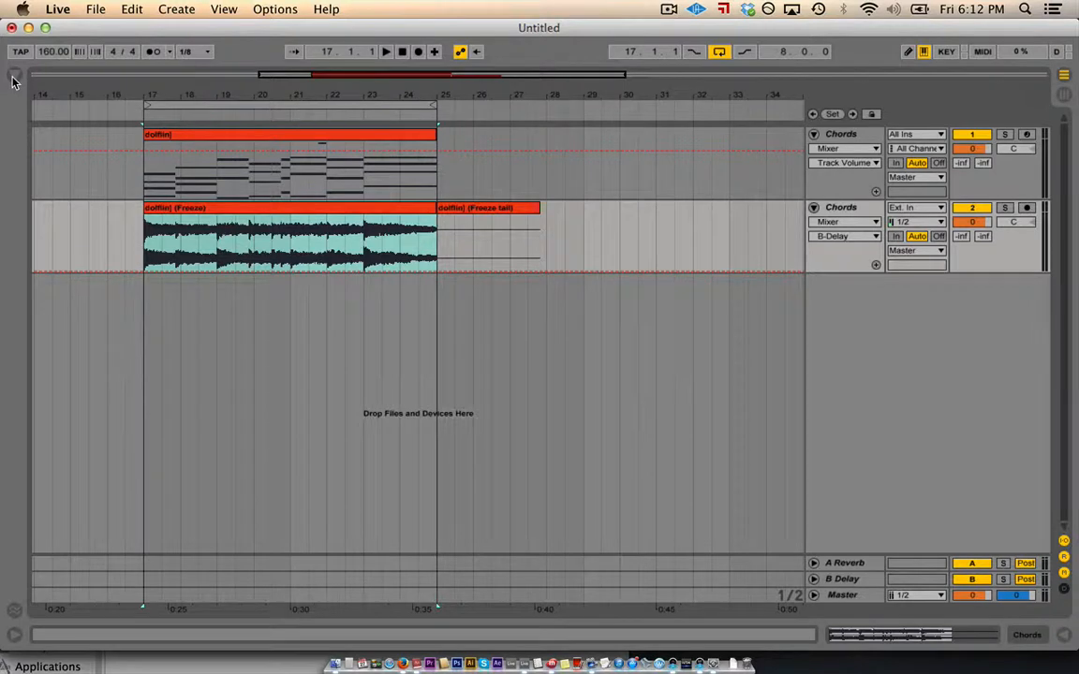
{"action": "left_click", "coordinate": [13, 79]}
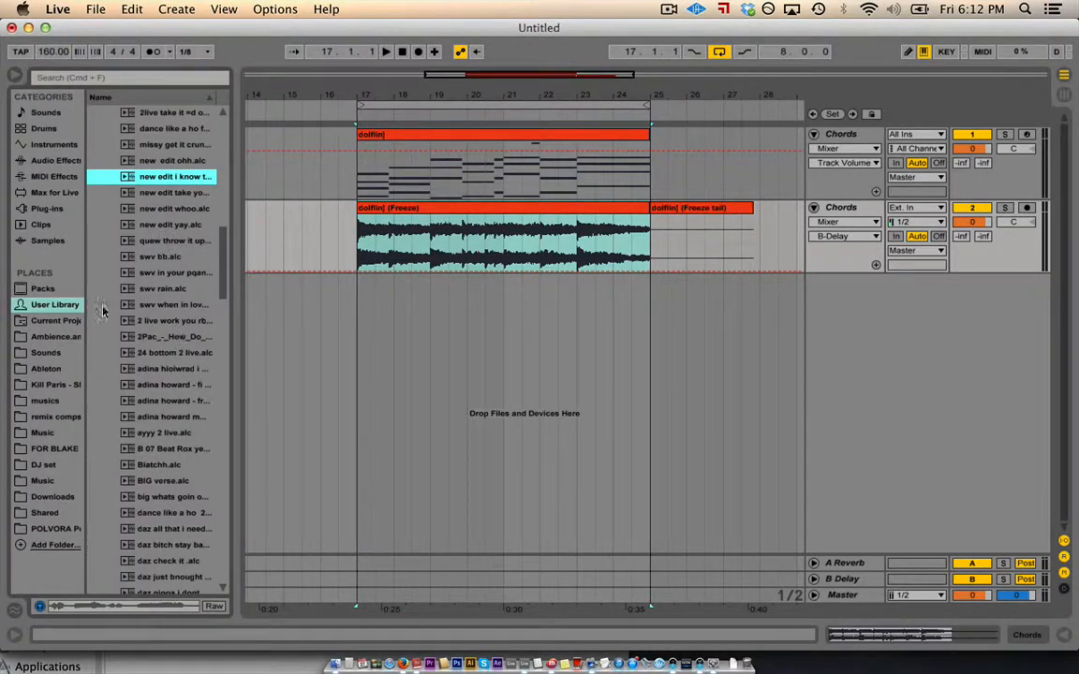
- Browse the Sounds, Drums and Instruments categories, then switch the browser to Audio Effects
{"action": "left_click", "coordinate": [37, 116]}
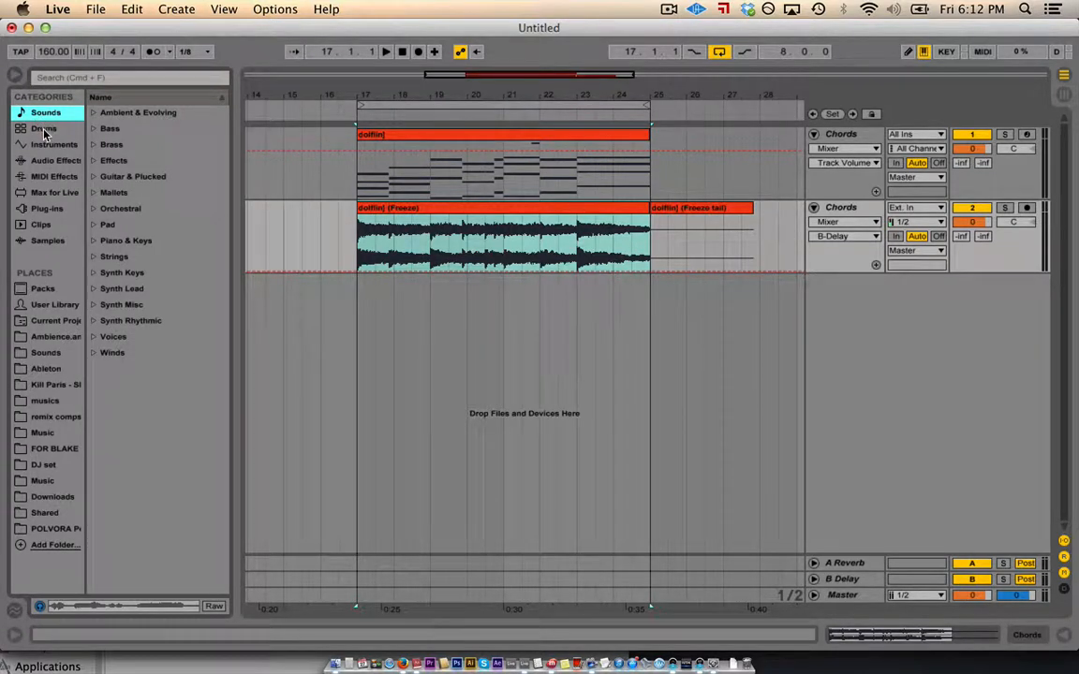
{"action": "left_click", "coordinate": [44, 132]}
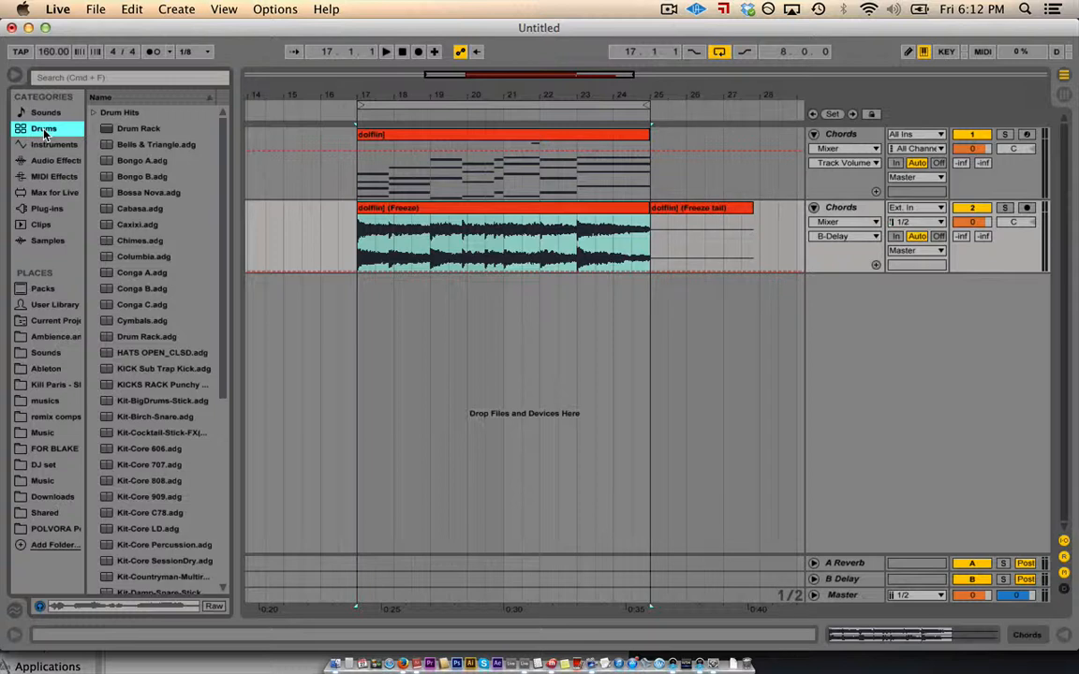
{"action": "left_click", "coordinate": [47, 146]}
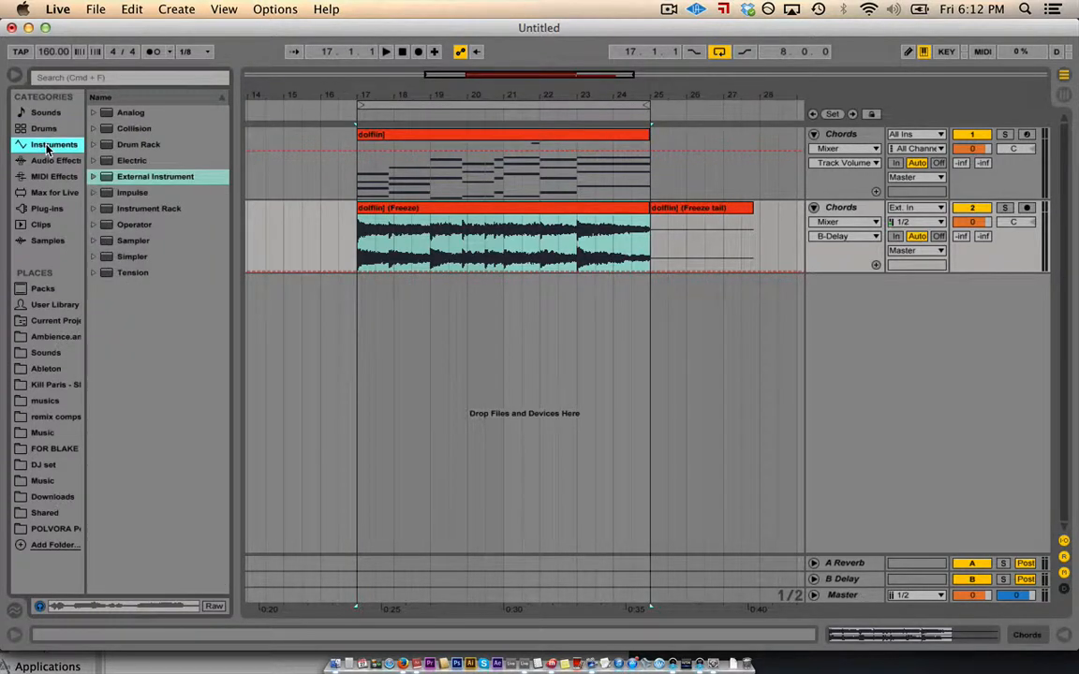
{"action": "left_click", "coordinate": [93, 112]}
{"action": "left_click", "coordinate": [93, 113]}
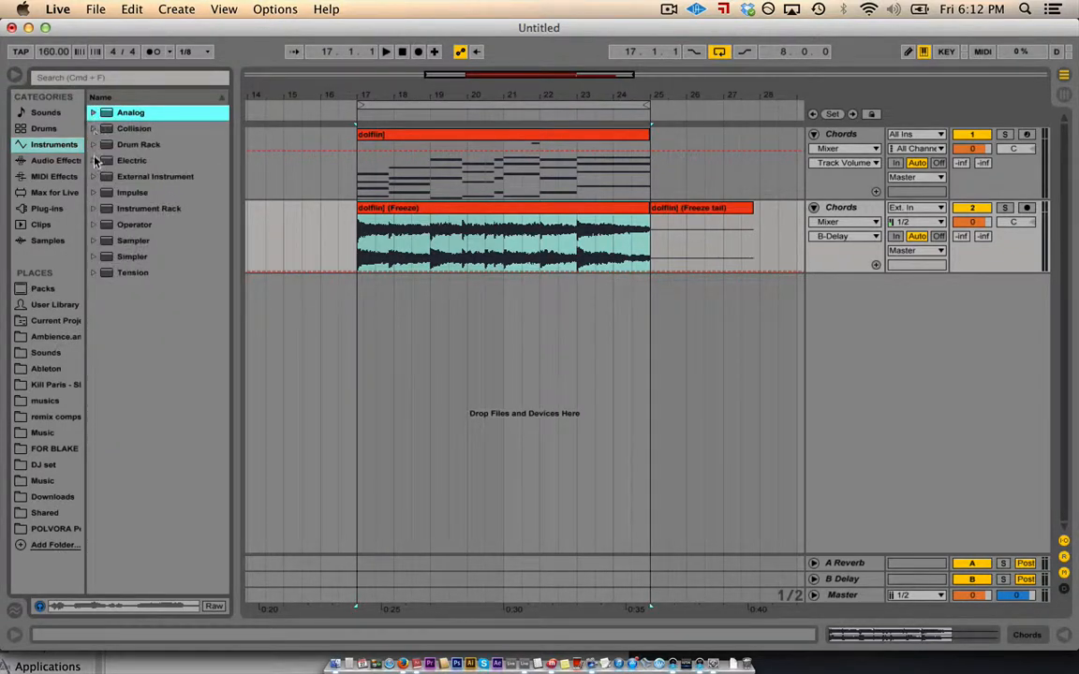
{"action": "left_click", "coordinate": [93, 146]}
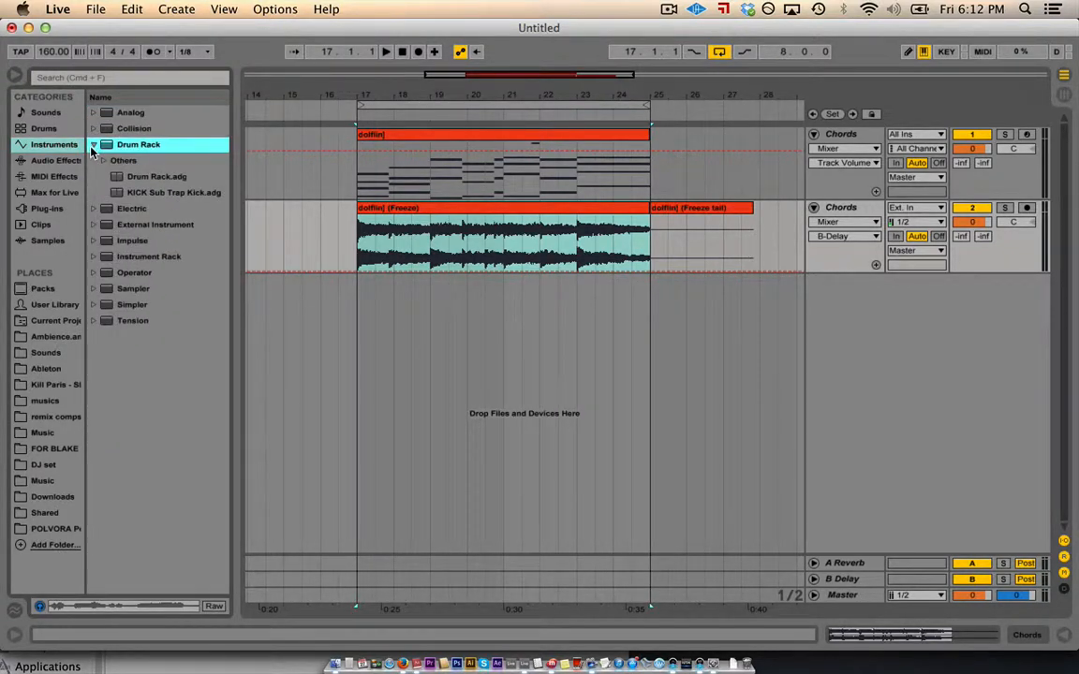
{"action": "left_click", "coordinate": [93, 145]}
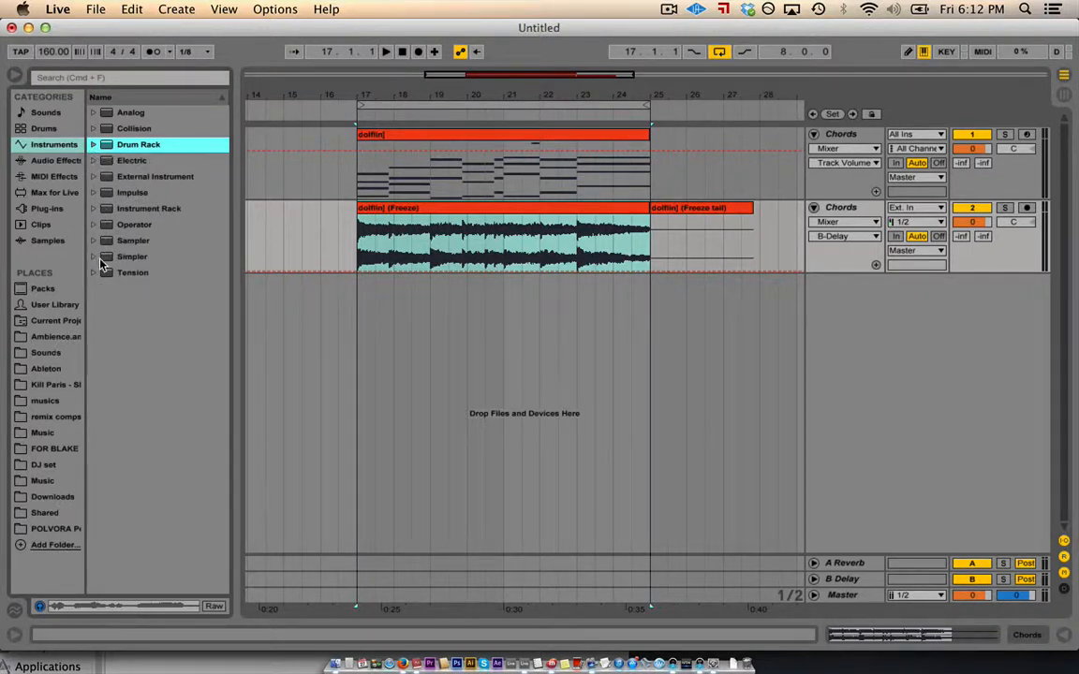
{"action": "left_click", "coordinate": [55, 161]}
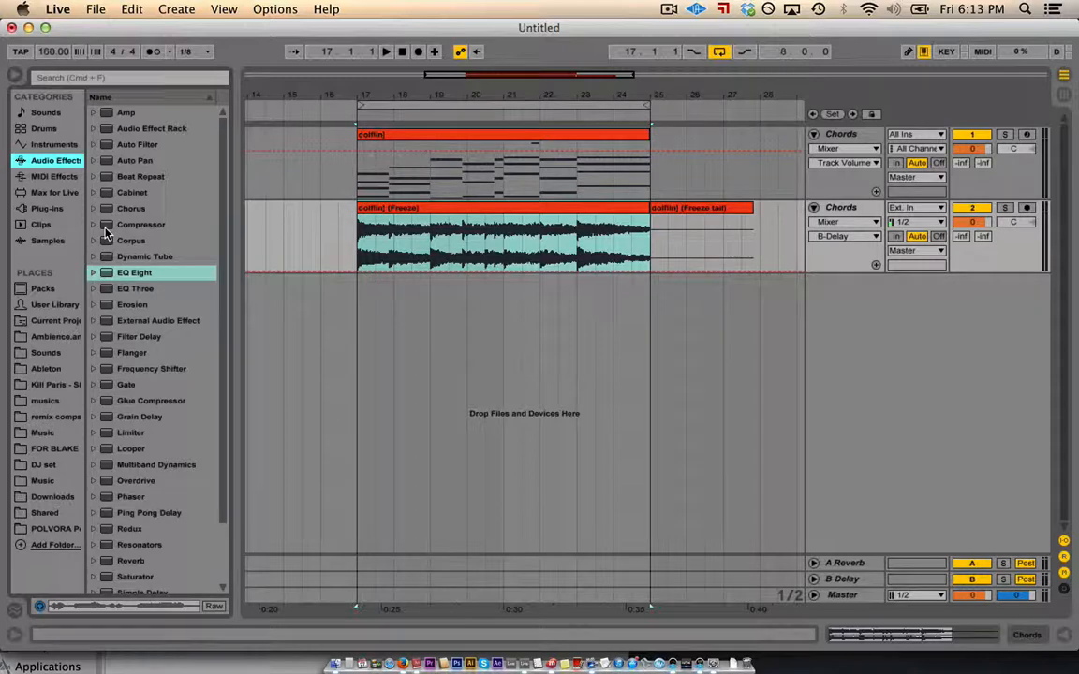
- Solo the Chords track and load EQ Eight after Sylenth1 in its expanded display
{"action": "double_click", "coordinate": [843, 135]}
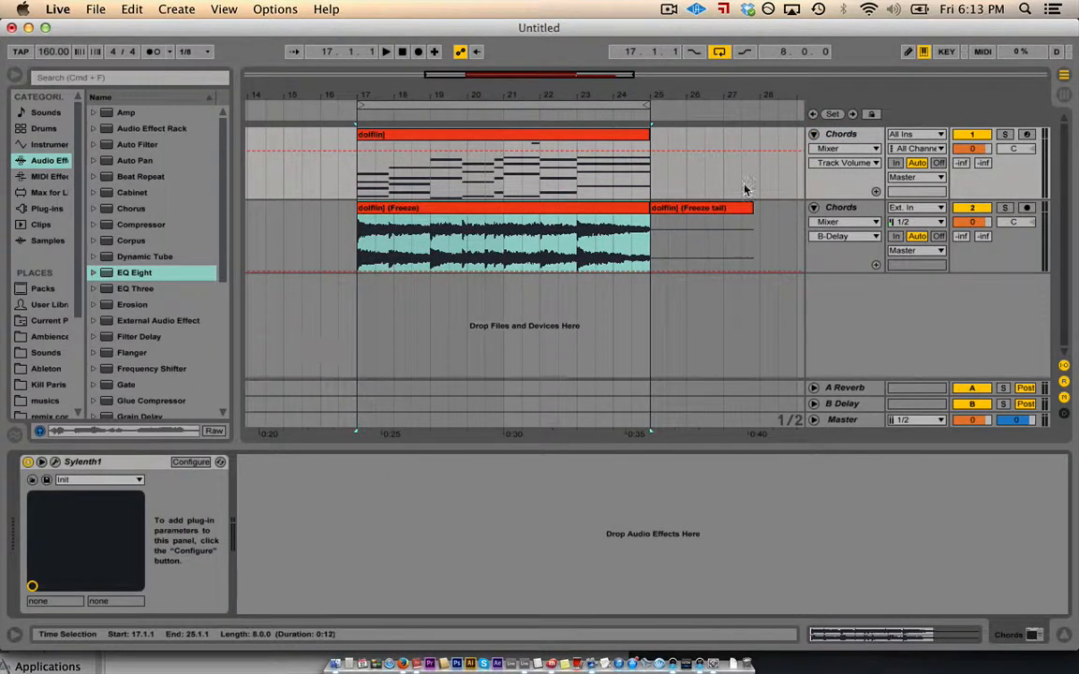
{"action": "left_click", "coordinate": [831, 136]}
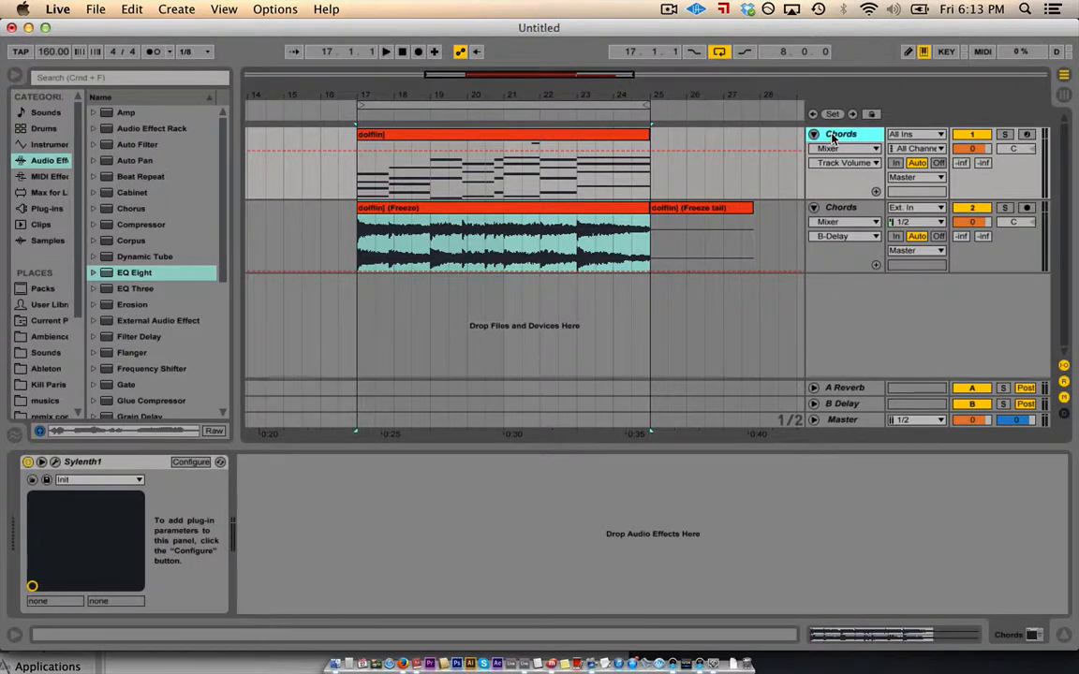
{"action": "left_click", "coordinate": [1004, 136]}
{"action": "key", "text": "space"}
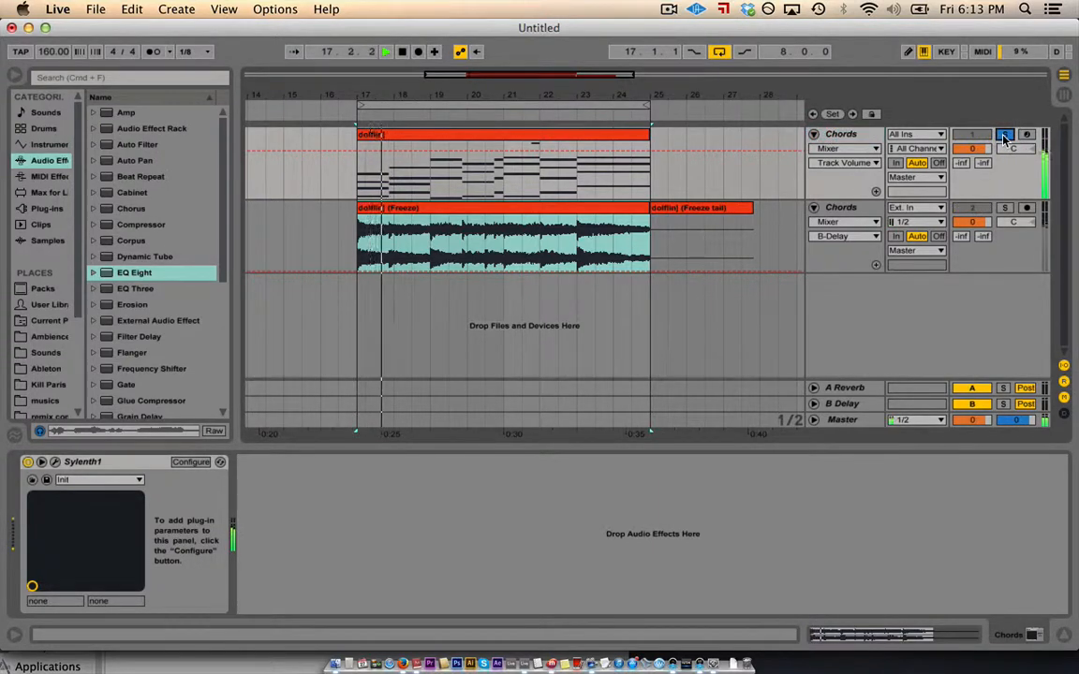
{"action": "key", "text": "space"}
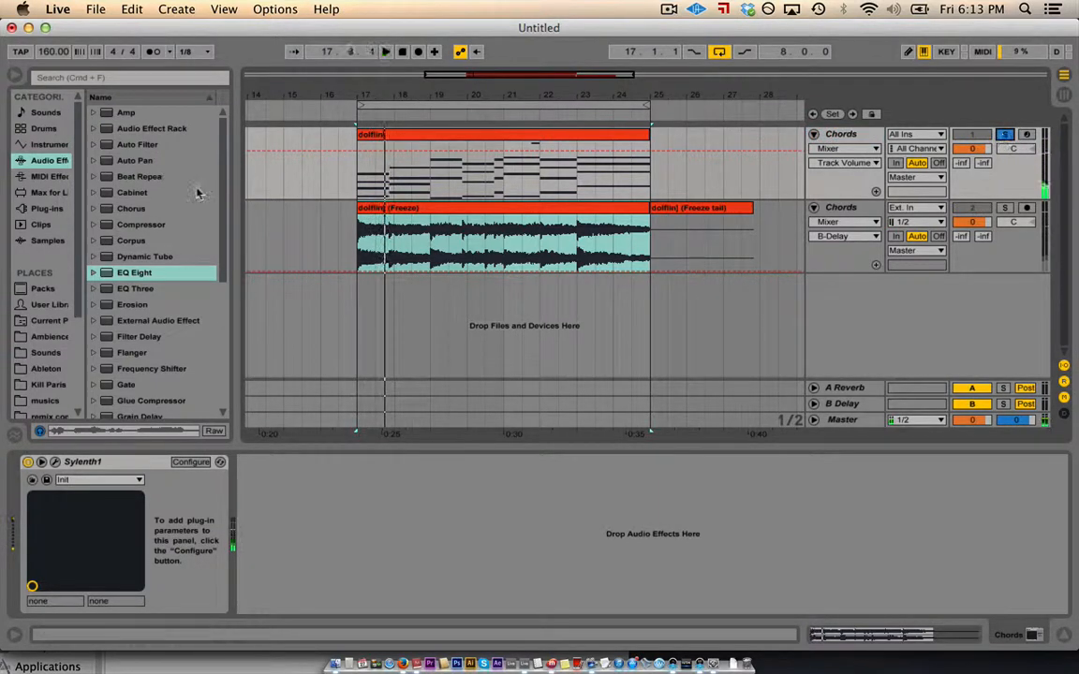
{"action": "double_click", "coordinate": [106, 277]}
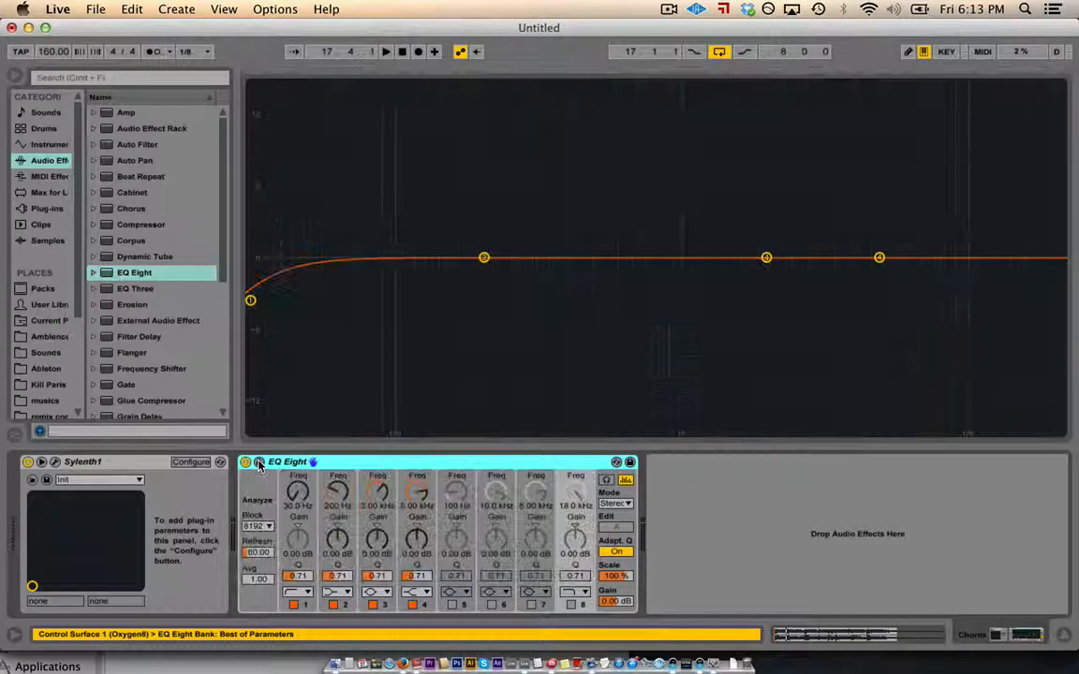
{"action": "left_click", "coordinate": [259, 462]}
{"action": "key", "text": "space"}
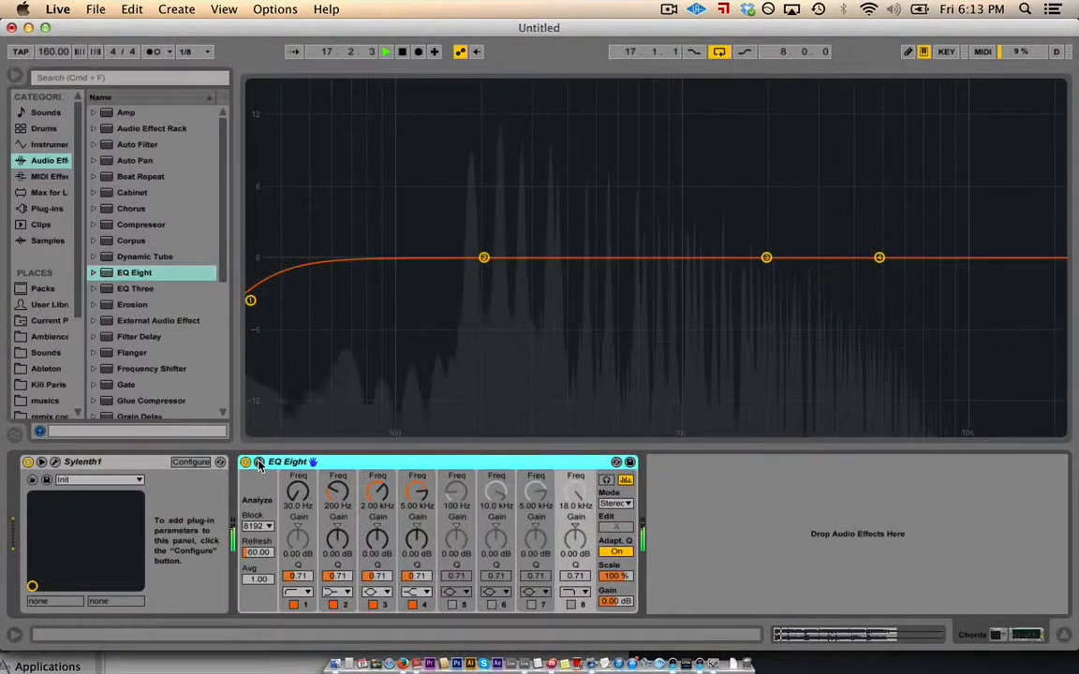
{"action": "key", "text": "space"}
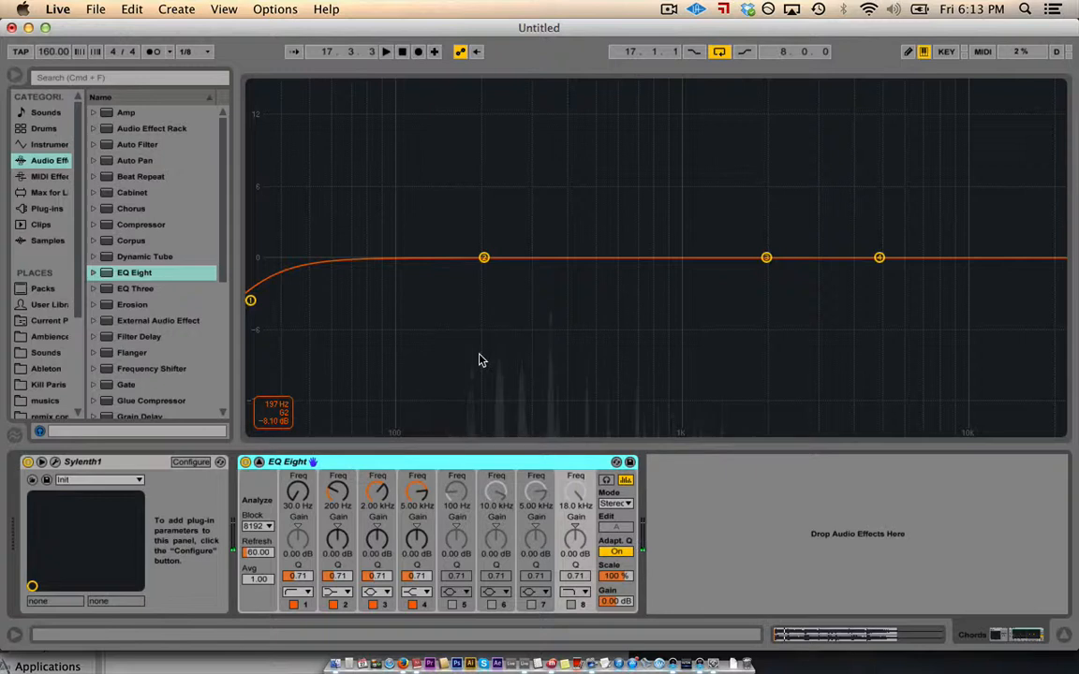
{"action": "key", "text": "space"}
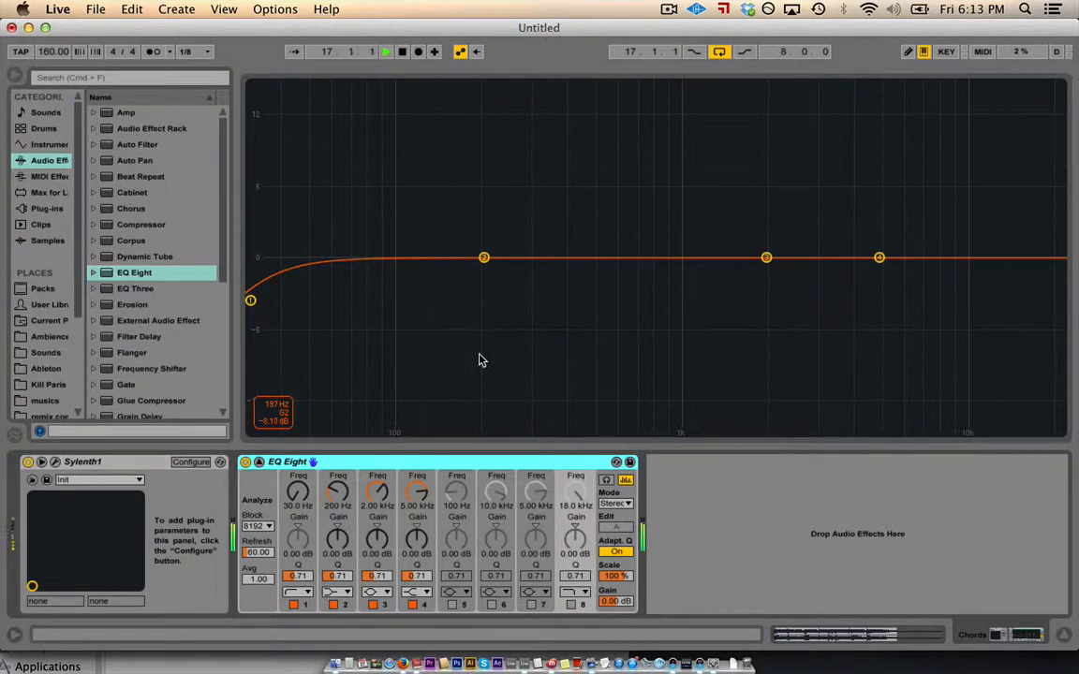
{"action": "key", "text": "space"}
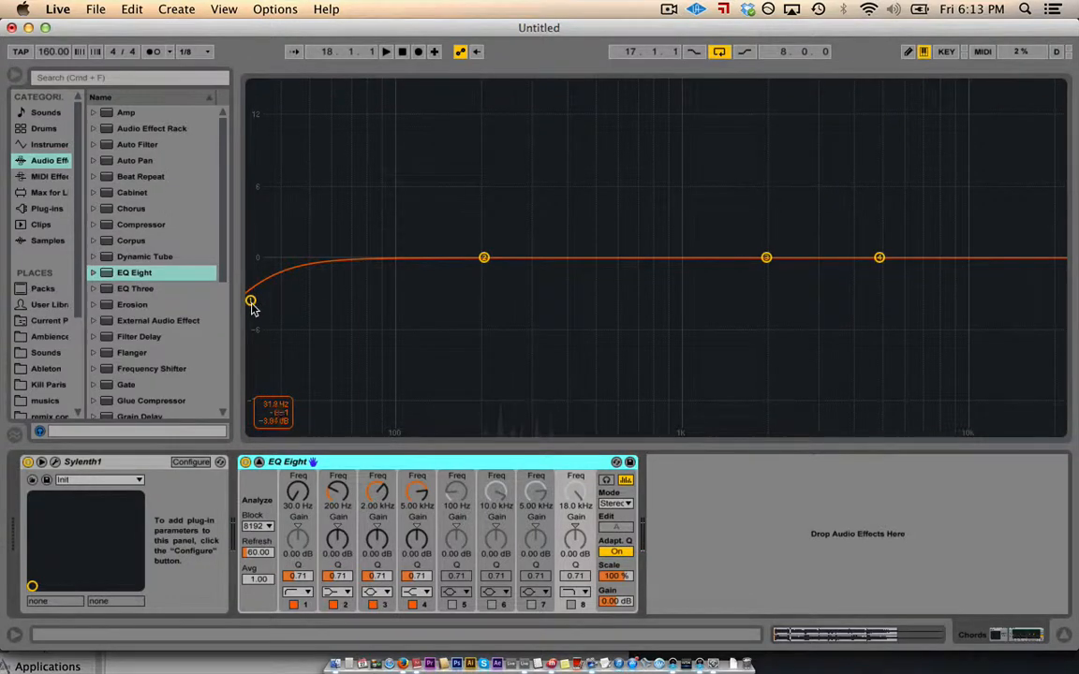
- Set a resonant low cut near 236 Hz and a 5.8 dB boost near 4.9 kHz
{"action": "left_click_drag", "start_coordinate": [256, 307], "coordinate": [503, 207]}
{"action": "key", "text": "space"}
{"action": "key", "text": "space"}
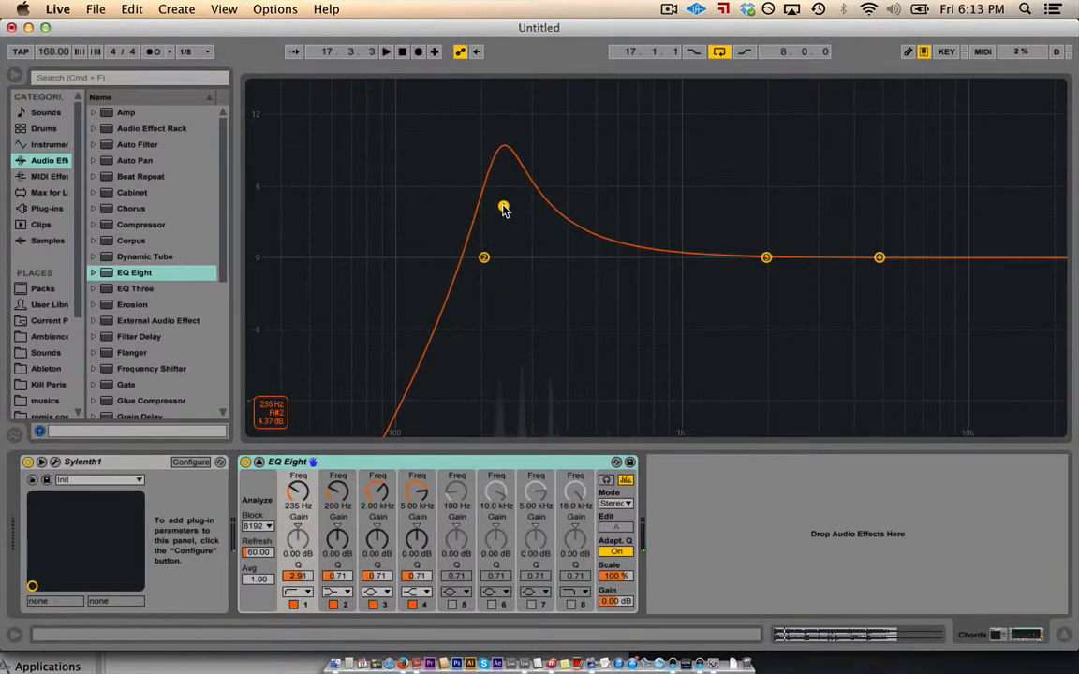
{"action": "key", "text": "space"}
{"action": "left_click_drag", "start_coordinate": [502, 209], "coordinate": [504, 244]}
{"action": "key", "text": "space"}
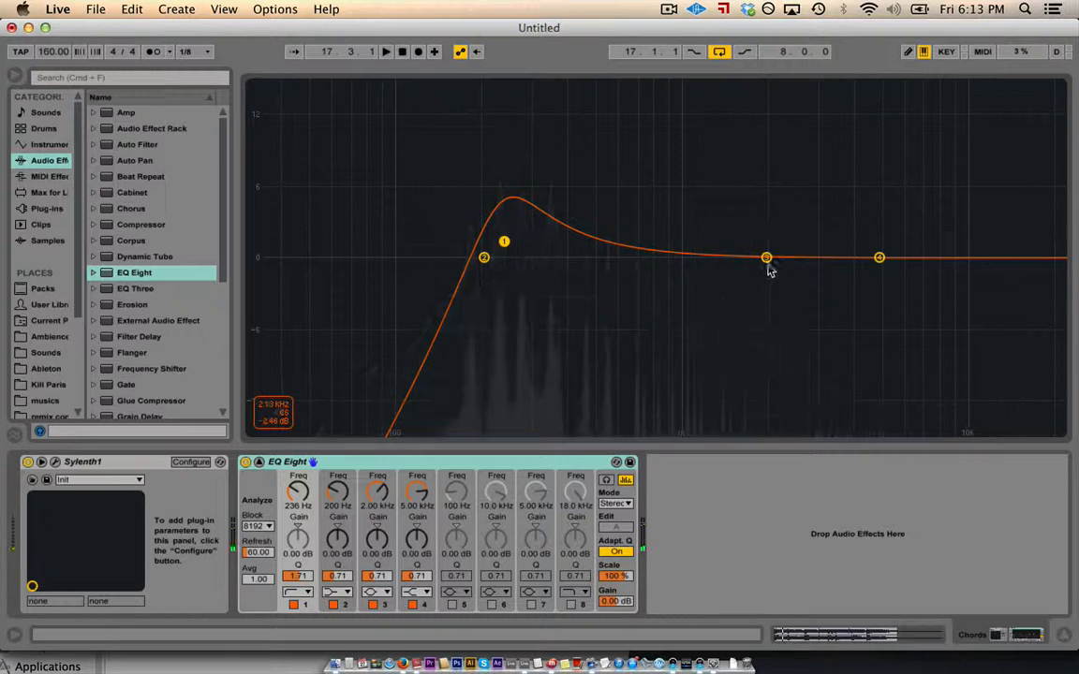
{"action": "left_click_drag", "start_coordinate": [766, 257], "coordinate": [877, 191]}
{"action": "key", "text": "space"}
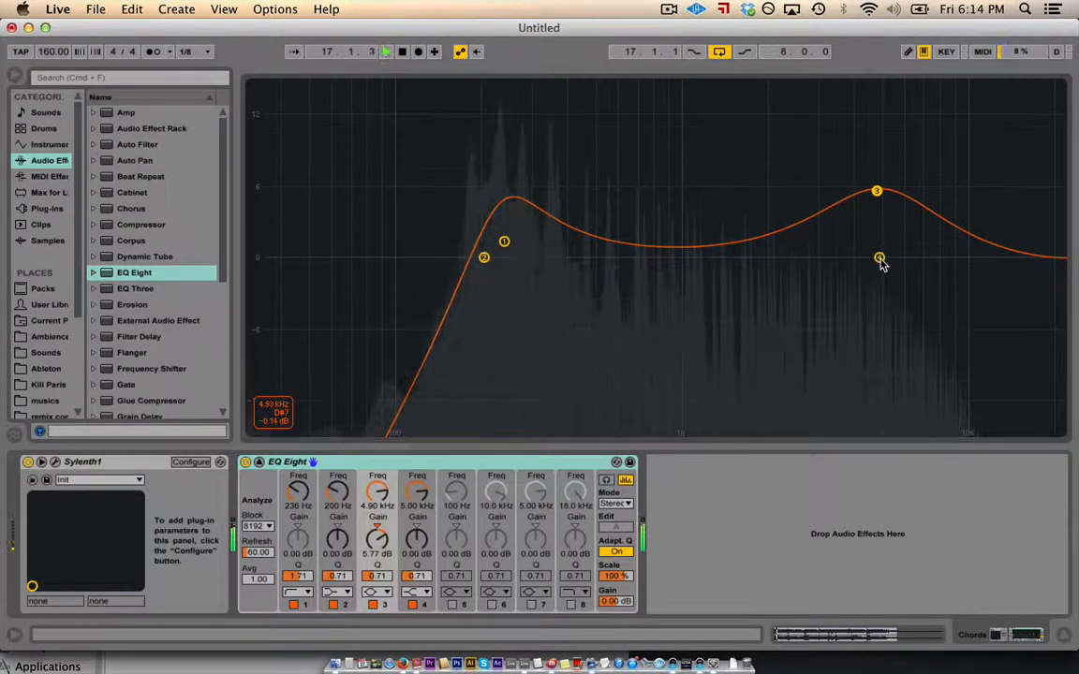
{"action": "key", "text": "space"}
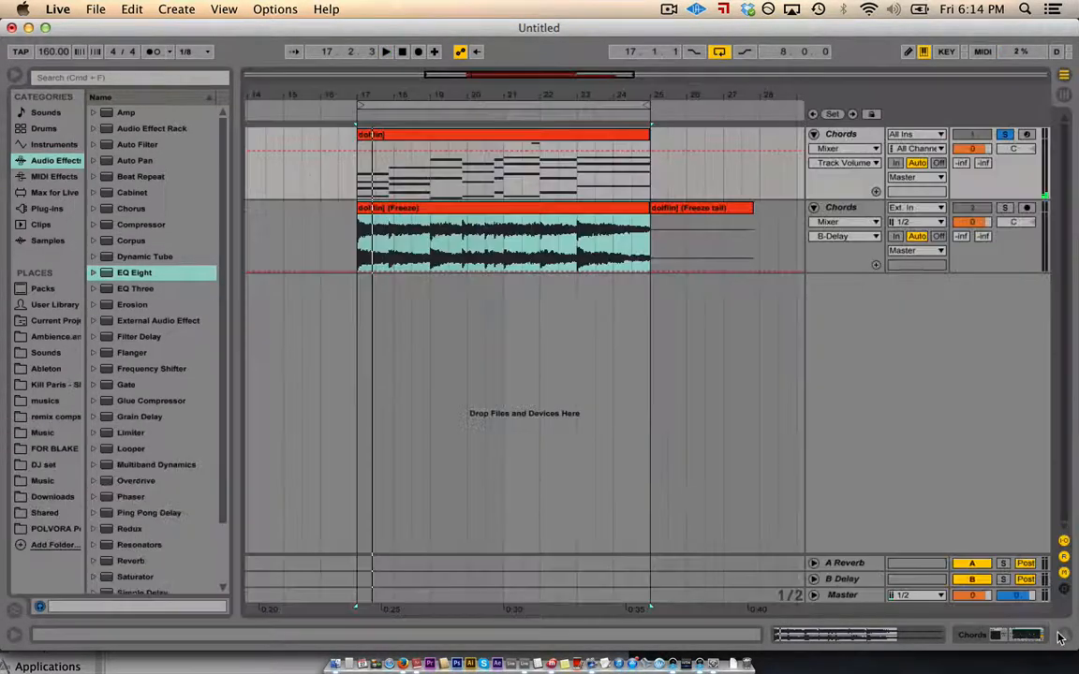
- Close the expanded EQ and add a Pitch MIDI effect ahead of Sylenth1 on Chords
{"action": "left_click", "coordinate": [1062, 636]}
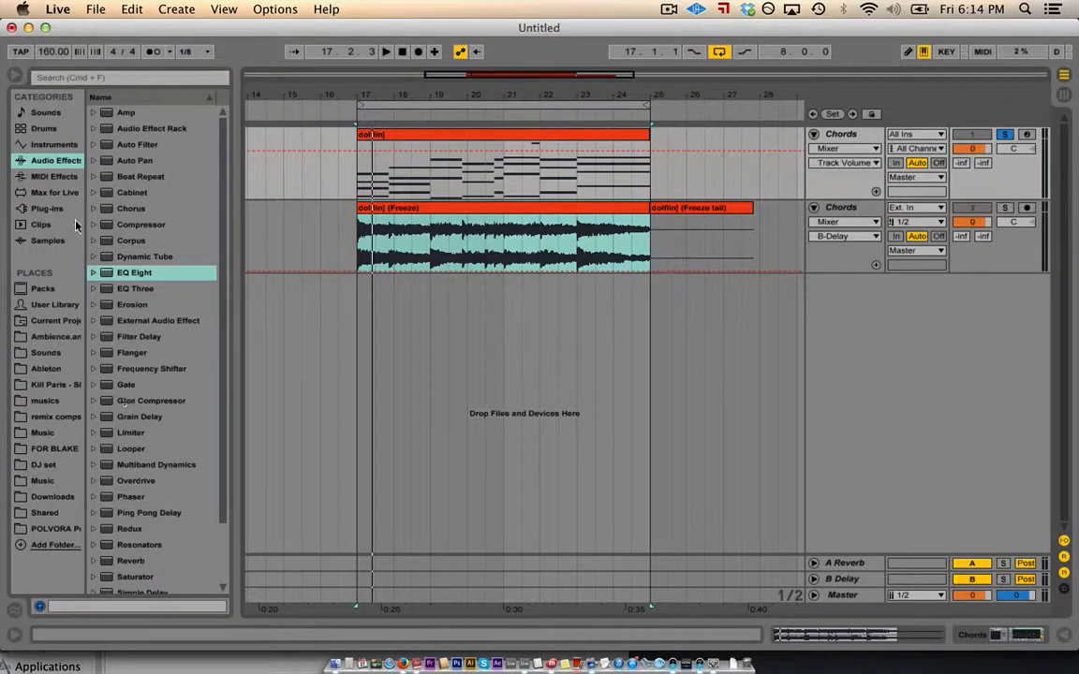
{"action": "left_click", "coordinate": [60, 177]}
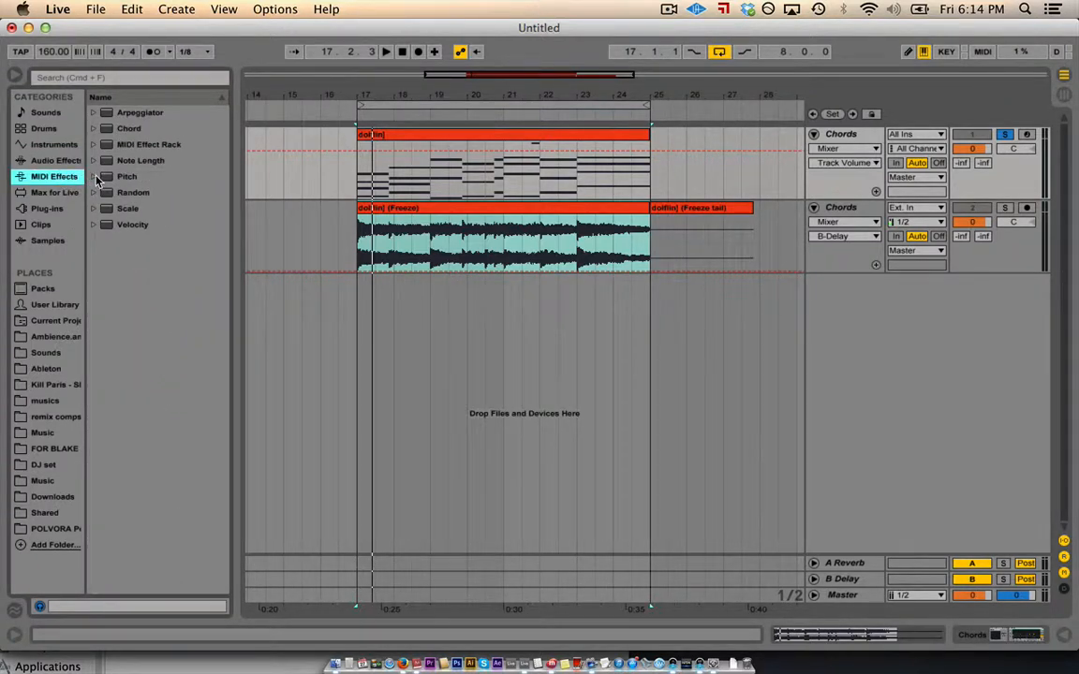
{"action": "double_click", "coordinate": [848, 139]}
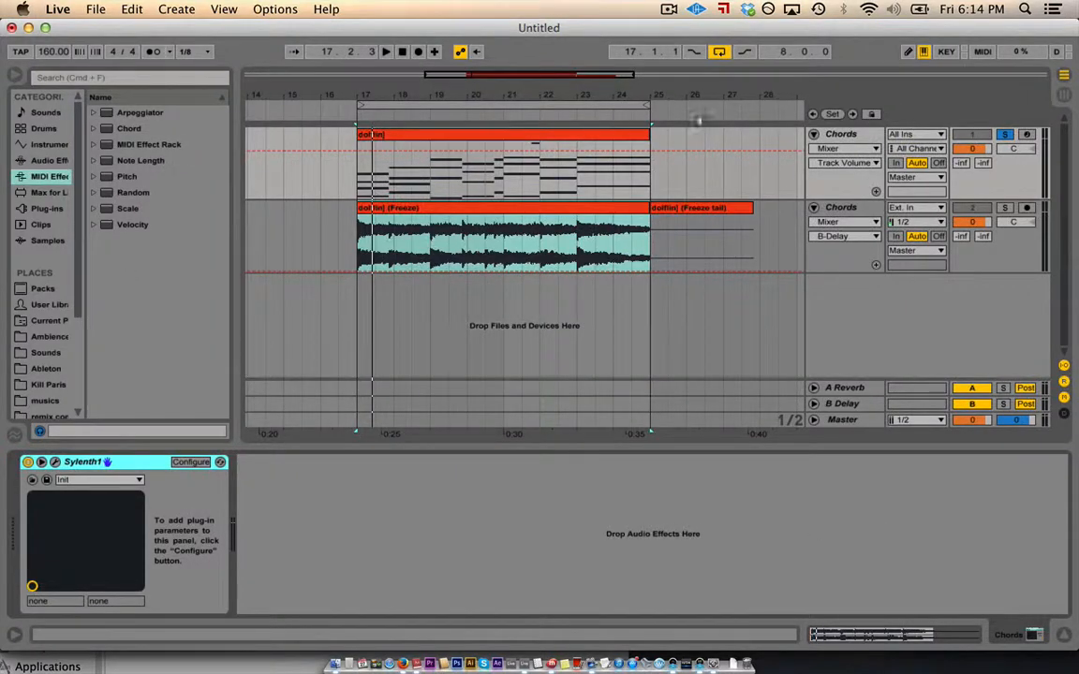
{"action": "left_click", "coordinate": [846, 136]}
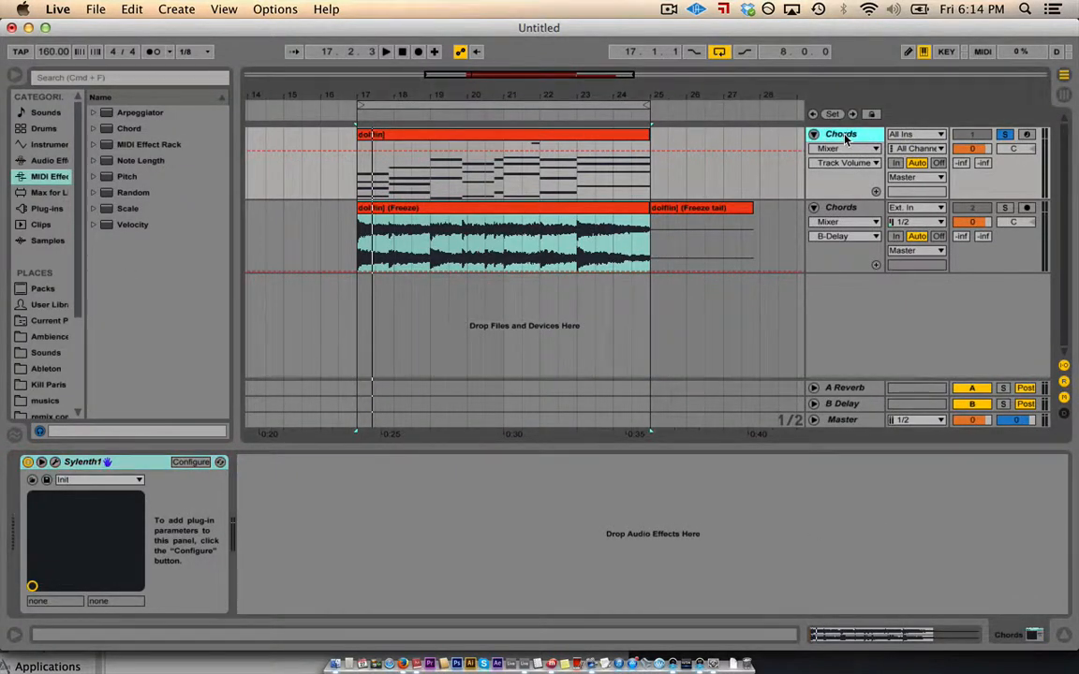
{"action": "double_click", "coordinate": [107, 178]}
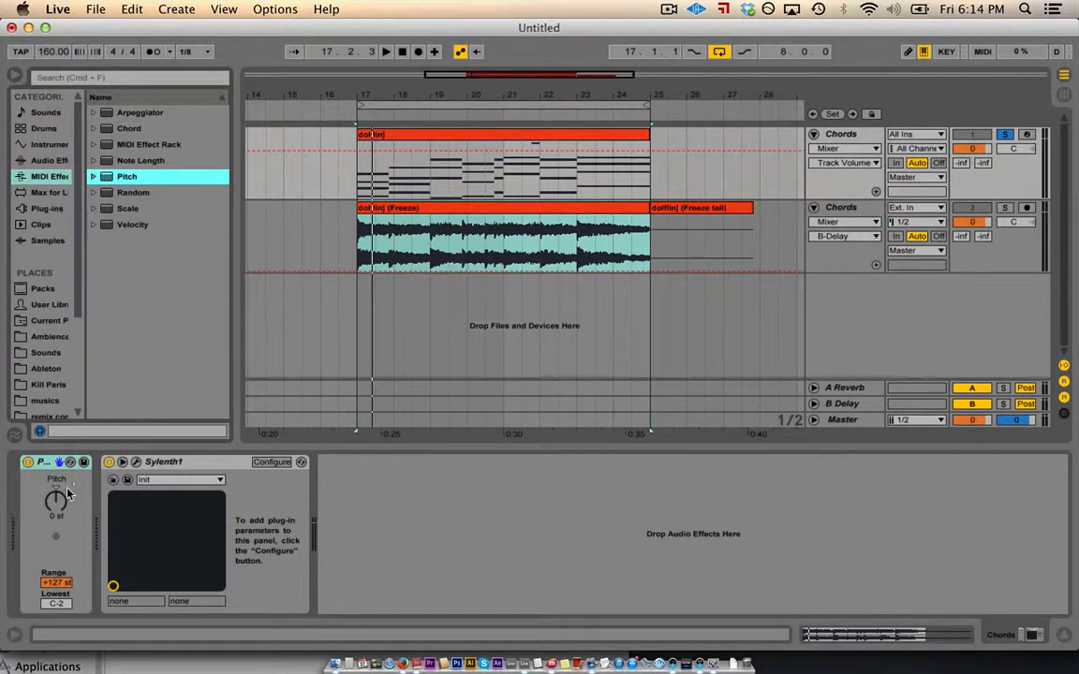
- Focus the Pitch amount and view the chord clip's notes in the piano roll
{"action": "left_click", "coordinate": [56, 502]}
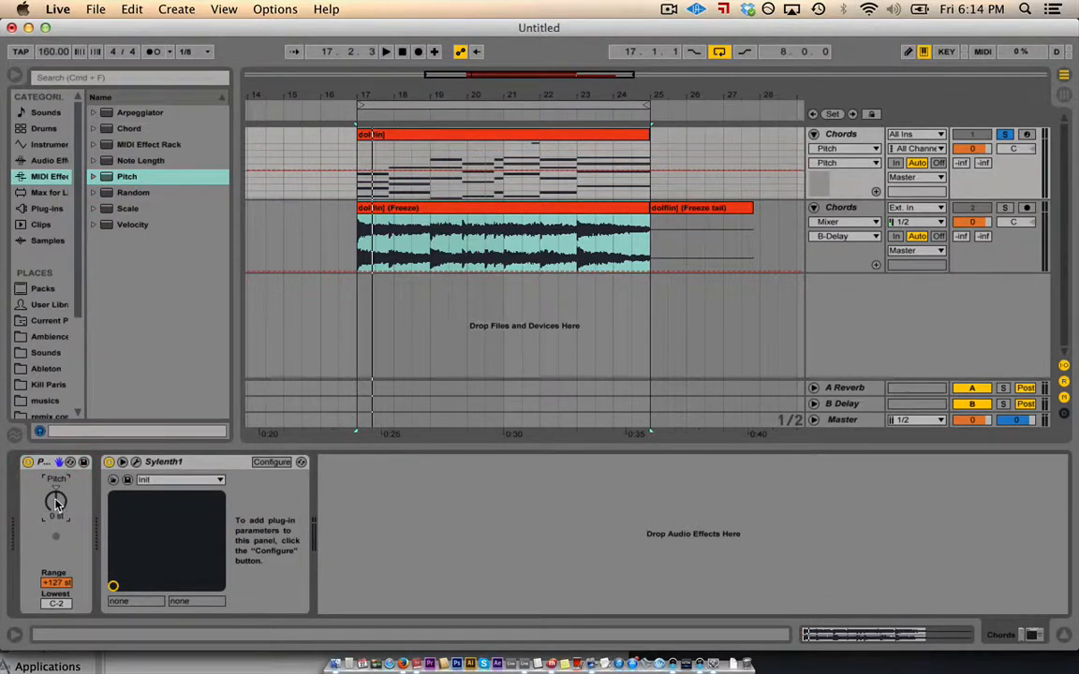
{"action": "double_click", "coordinate": [386, 136]}
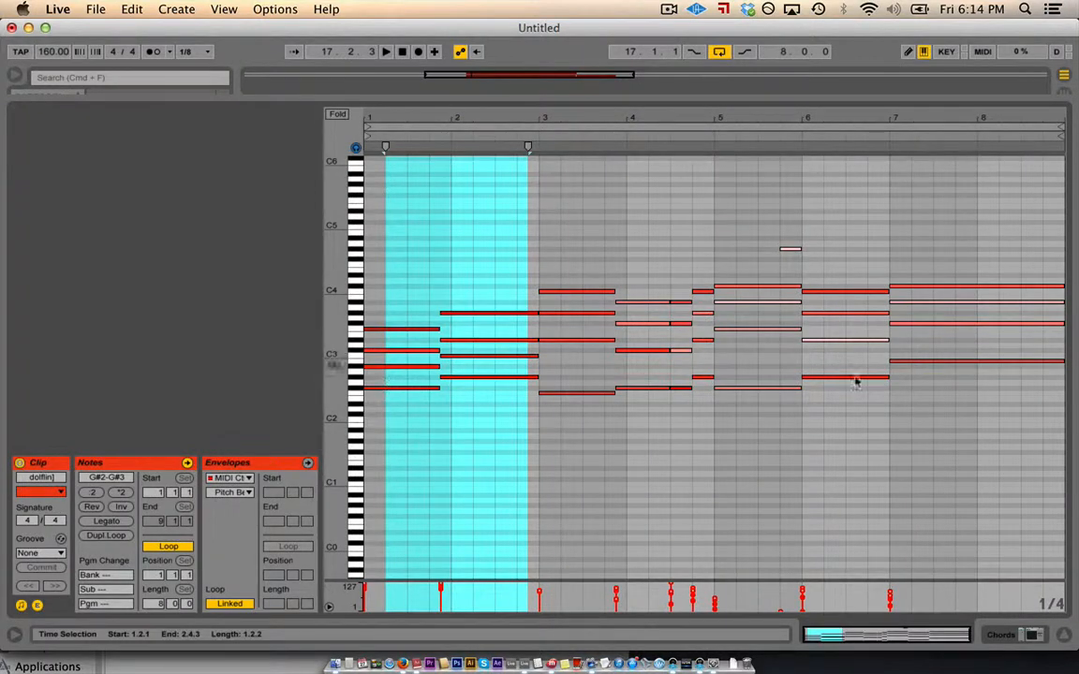
{"action": "left_click", "coordinate": [1065, 637]}
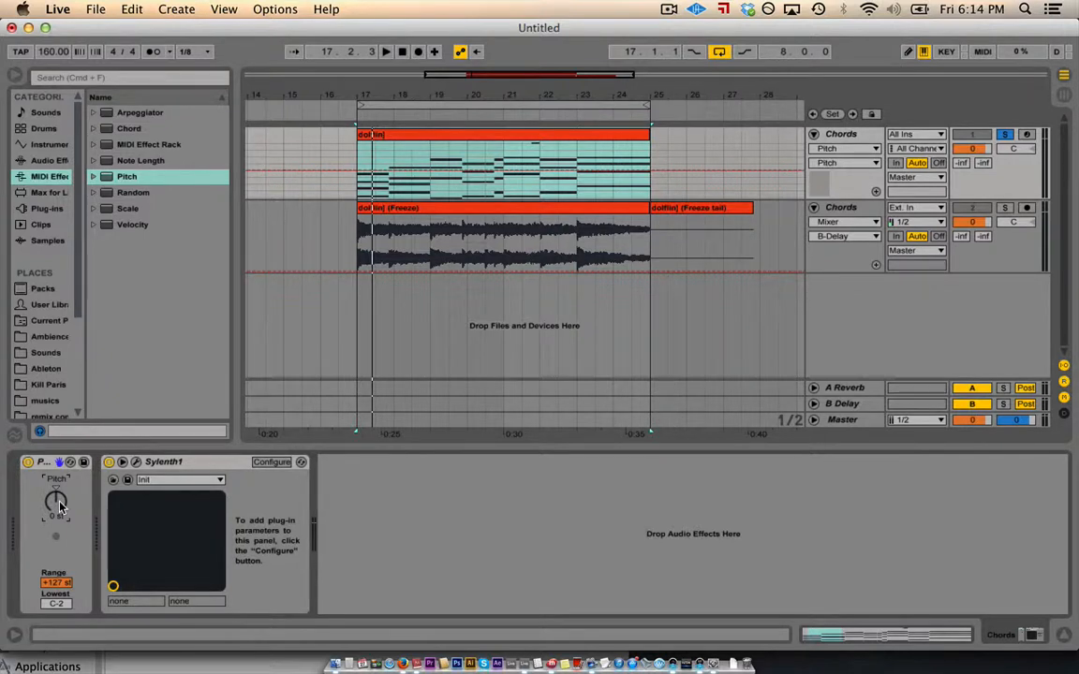
- Audition Pitch shifts of +1 and +2 semitones during playback, then delete the Pitch device
{"action": "key", "text": "space"}
{"action": "key", "text": "Up"}
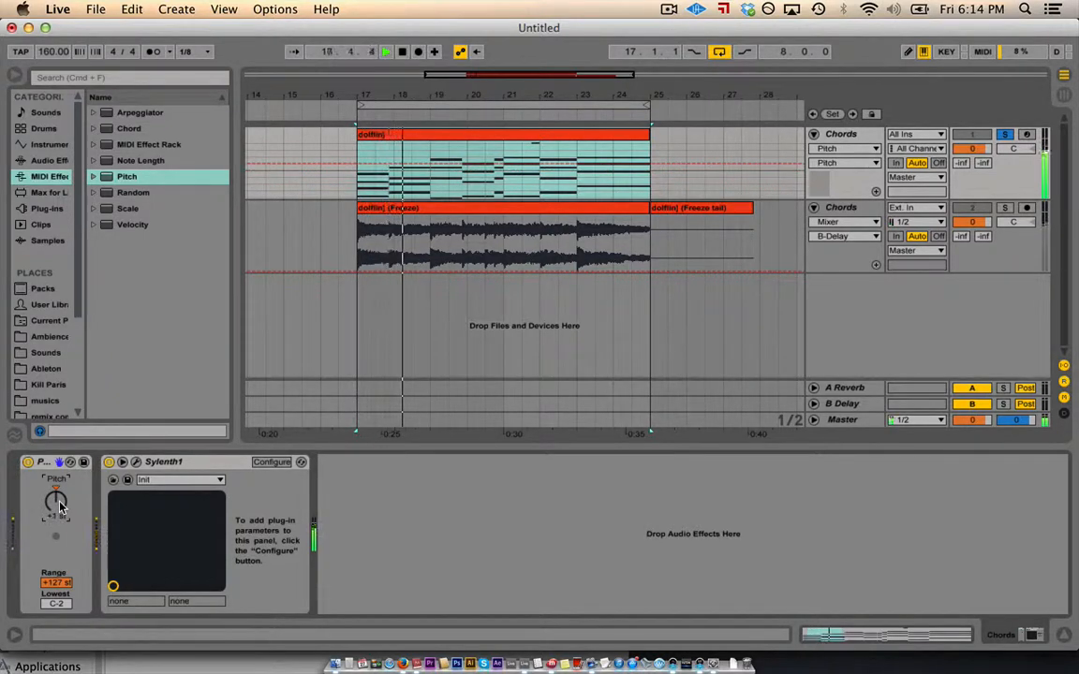
{"action": "key", "text": "Up"}
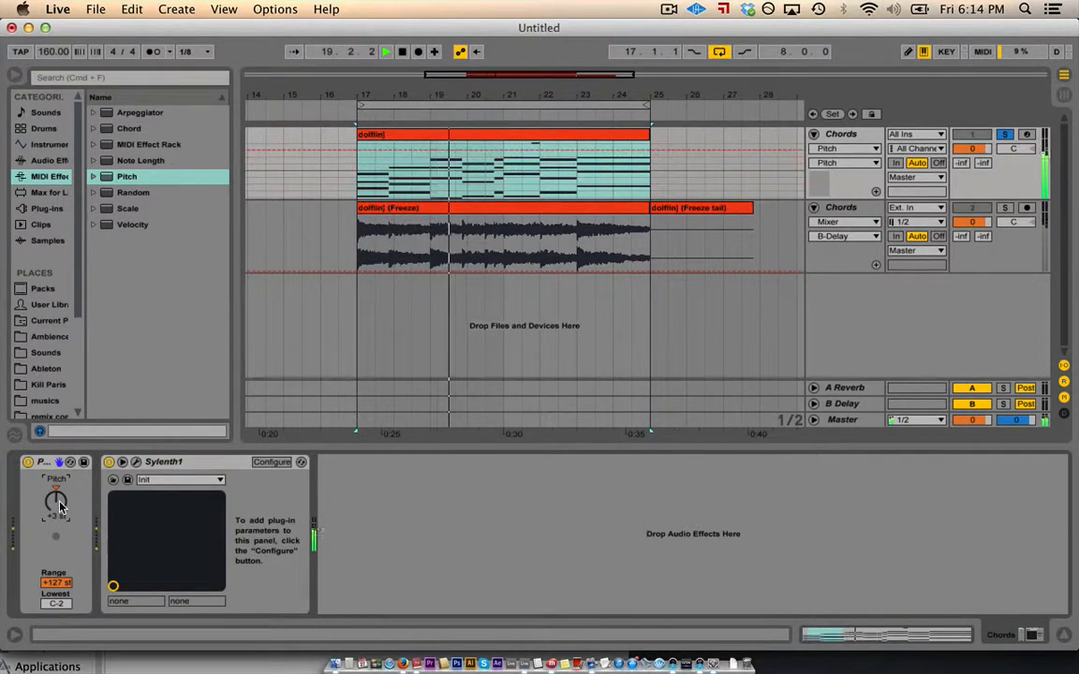
{"action": "key", "text": "Down"}
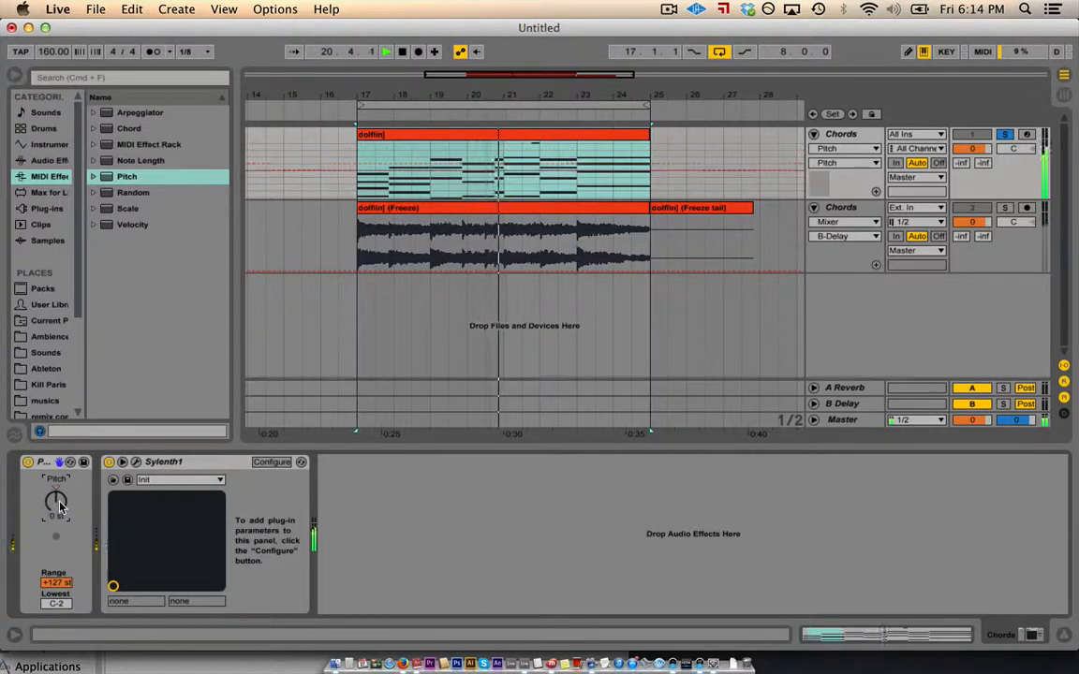
{"action": "key", "text": "space"}
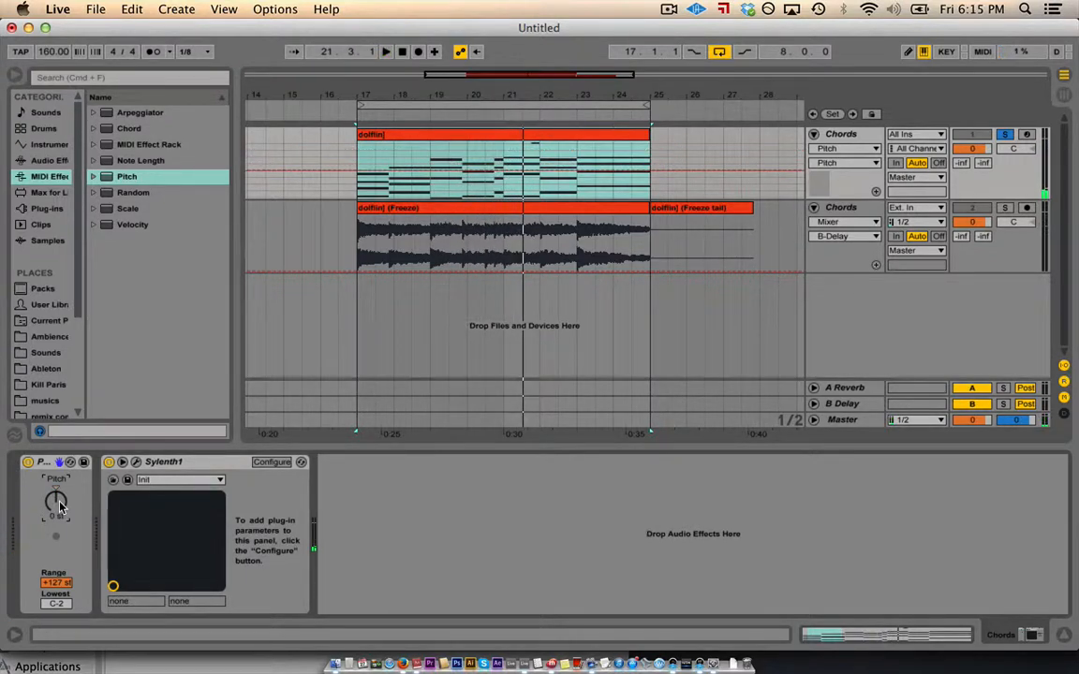
{"action": "left_click", "coordinate": [45, 466]}
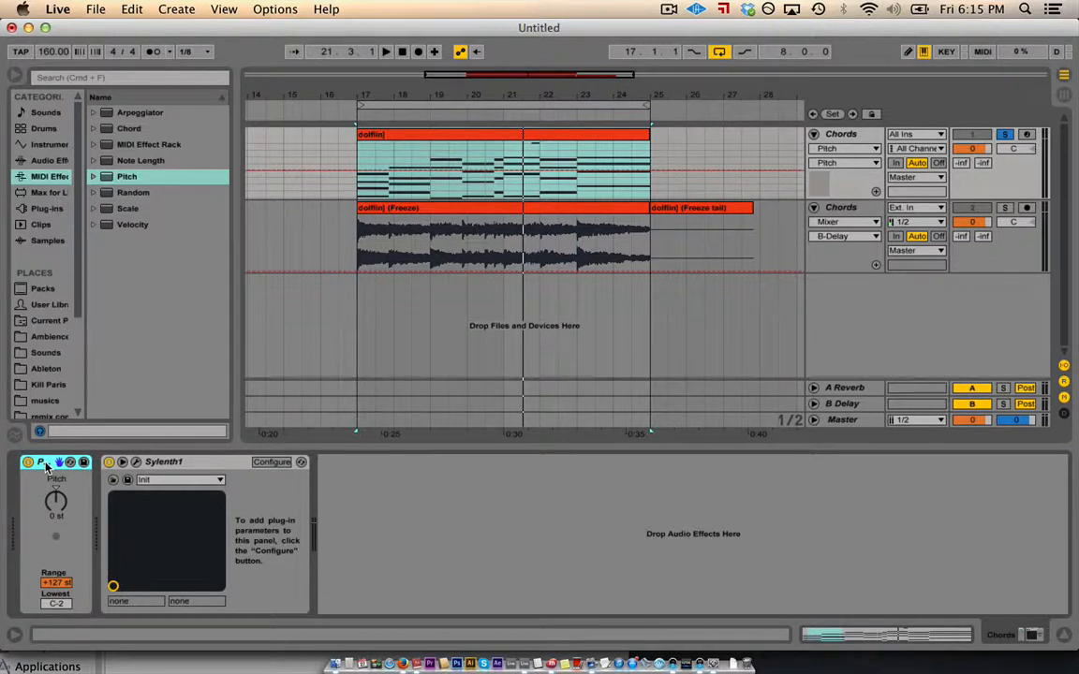
{"action": "key", "text": "Delete"}
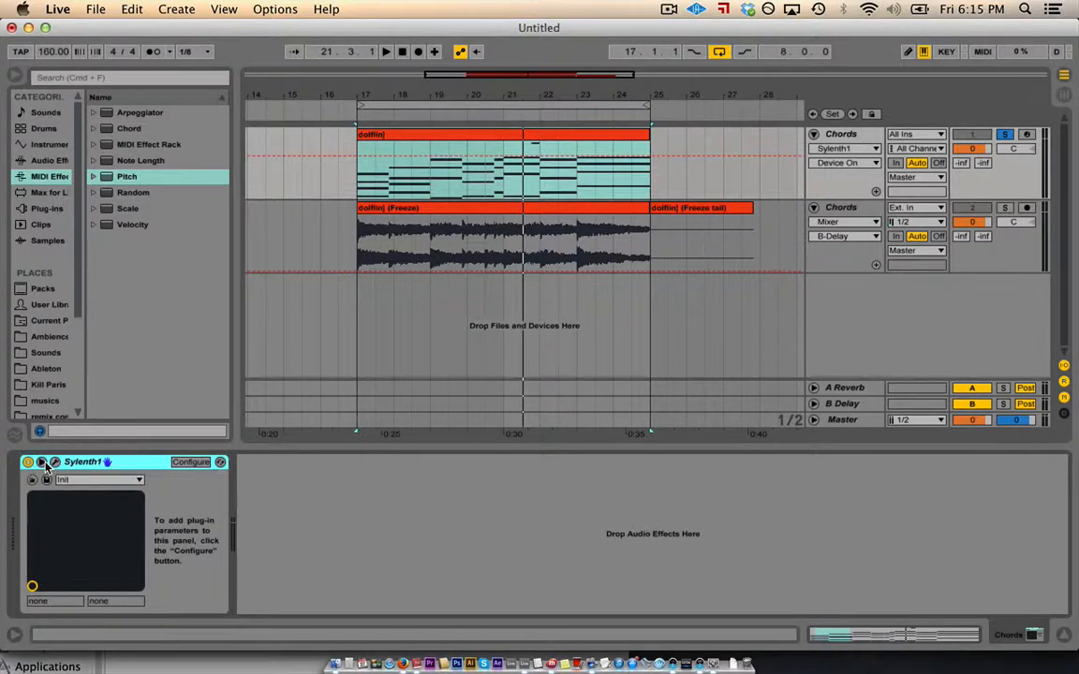
{"action": "left_click", "coordinate": [42, 194]}
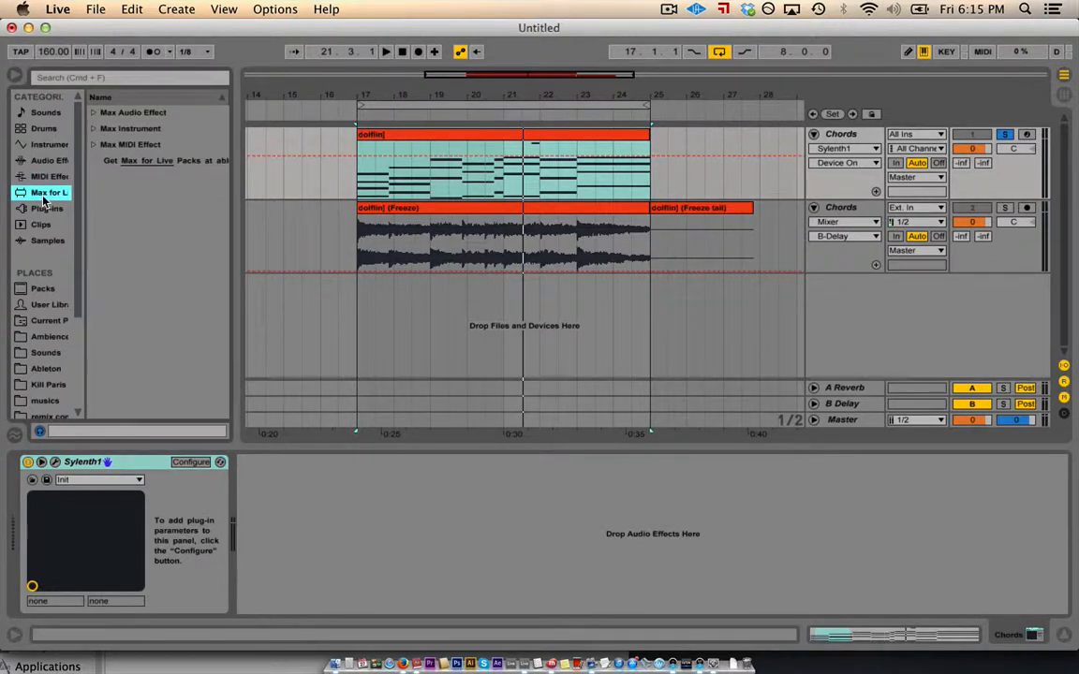
{"action": "left_click", "coordinate": [92, 113]}
{"action": "left_click", "coordinate": [92, 114]}
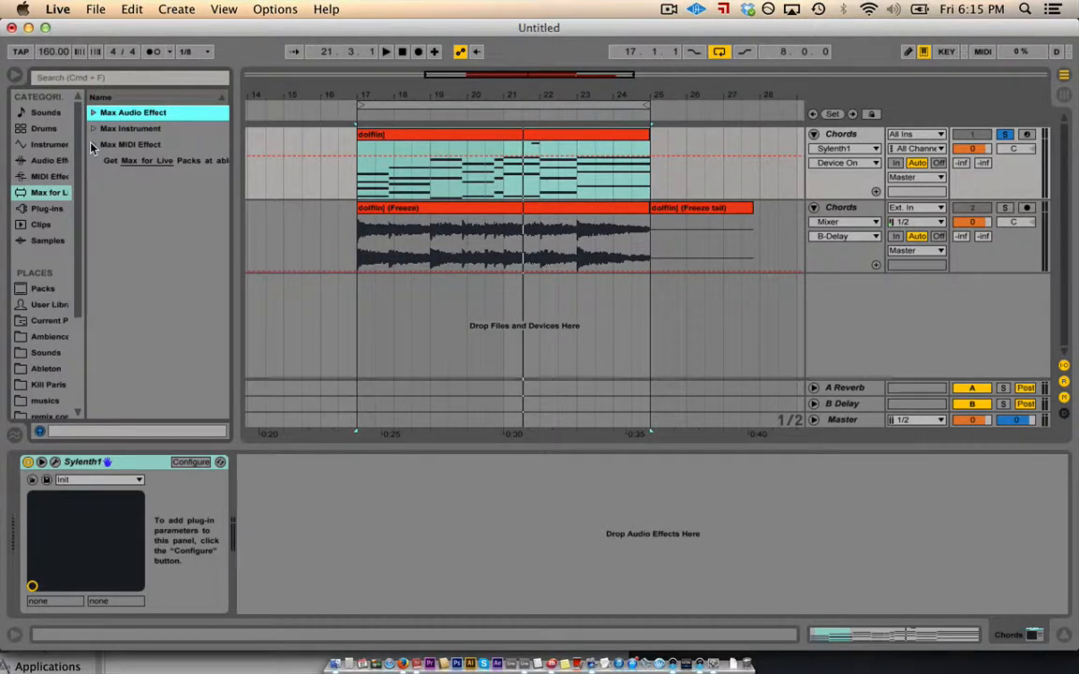
{"action": "left_click", "coordinate": [35, 210]}
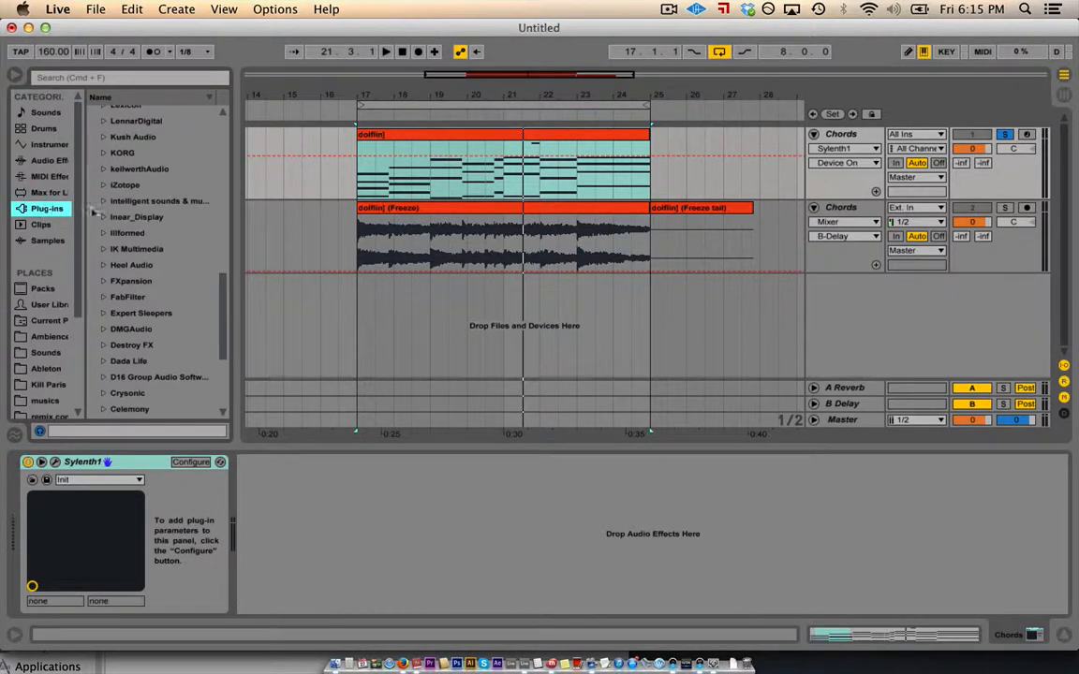
{"action": "scroll", "coordinate": [111, 211], "scroll_direction": "up", "scroll_amount": 12}
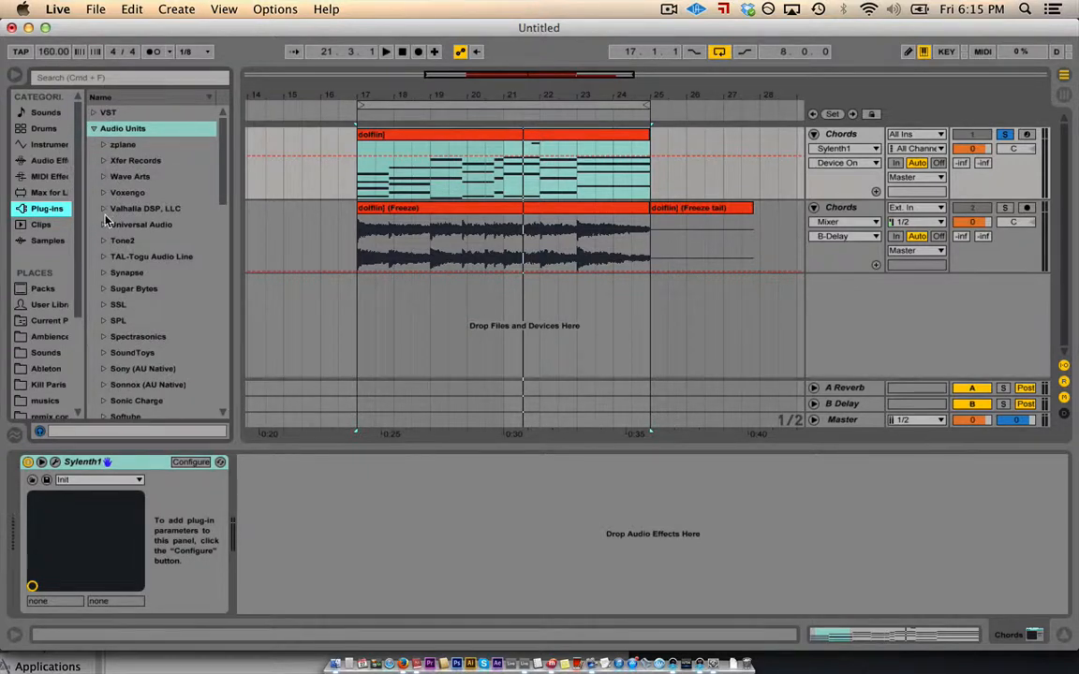
{"action": "scroll", "coordinate": [106, 221], "scroll_direction": "down", "scroll_amount": 15}
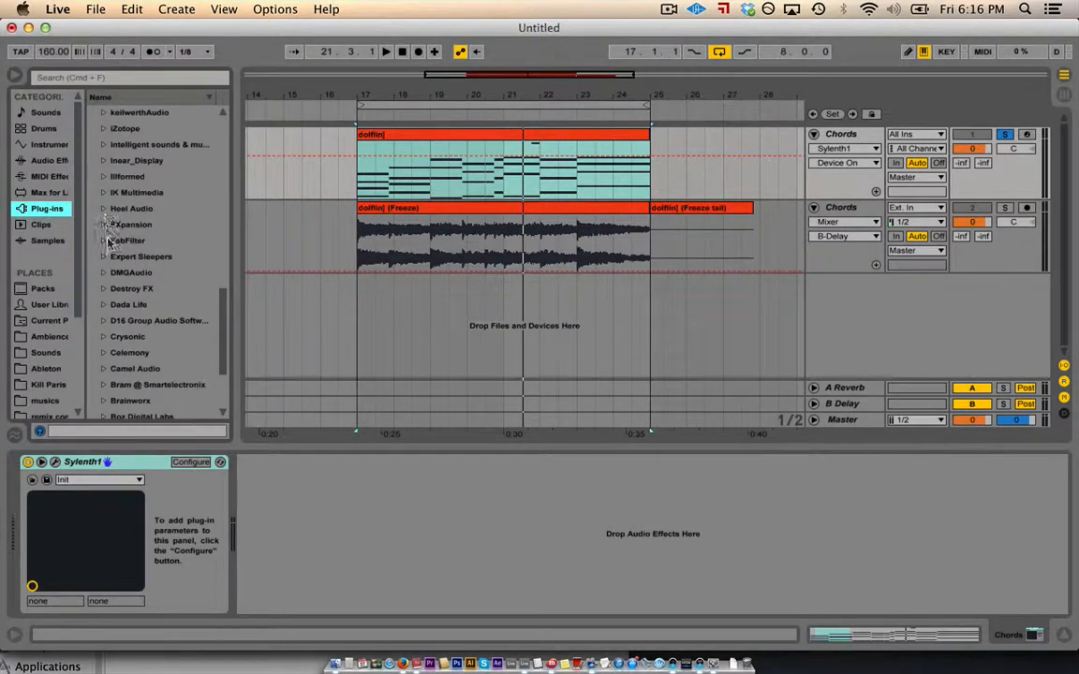
{"action": "scroll", "coordinate": [112, 271], "scroll_direction": "down", "scroll_amount": 3}
{"action": "scroll", "coordinate": [115, 283], "scroll_direction": "up", "scroll_amount": 5}
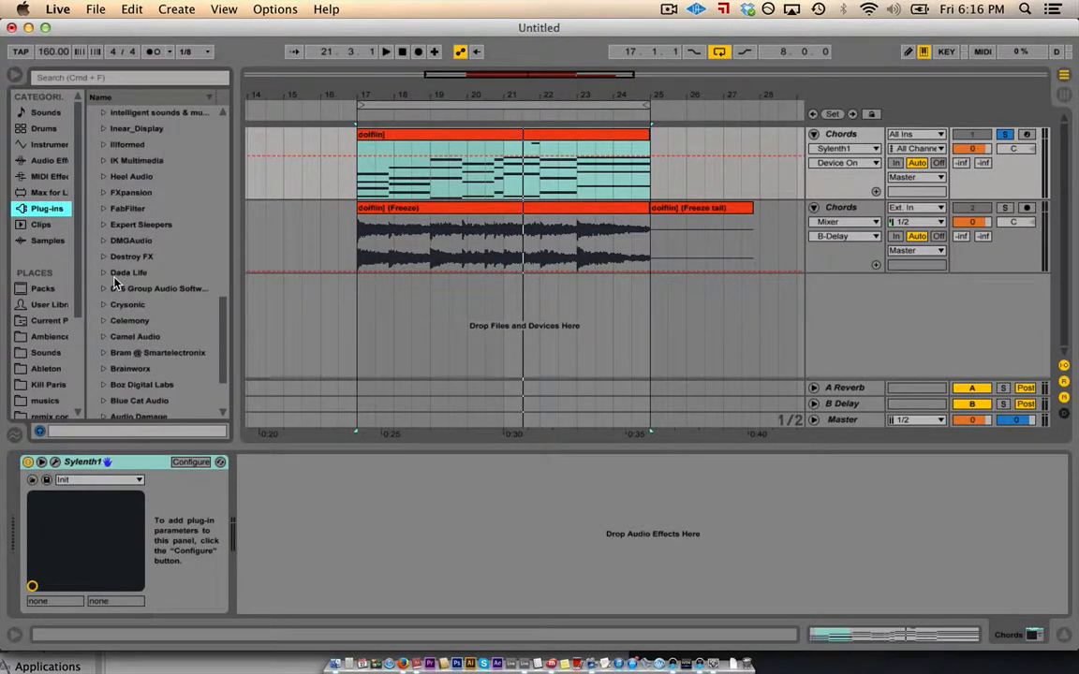
{"action": "scroll", "coordinate": [118, 172], "scroll_direction": "up", "scroll_amount": 2}
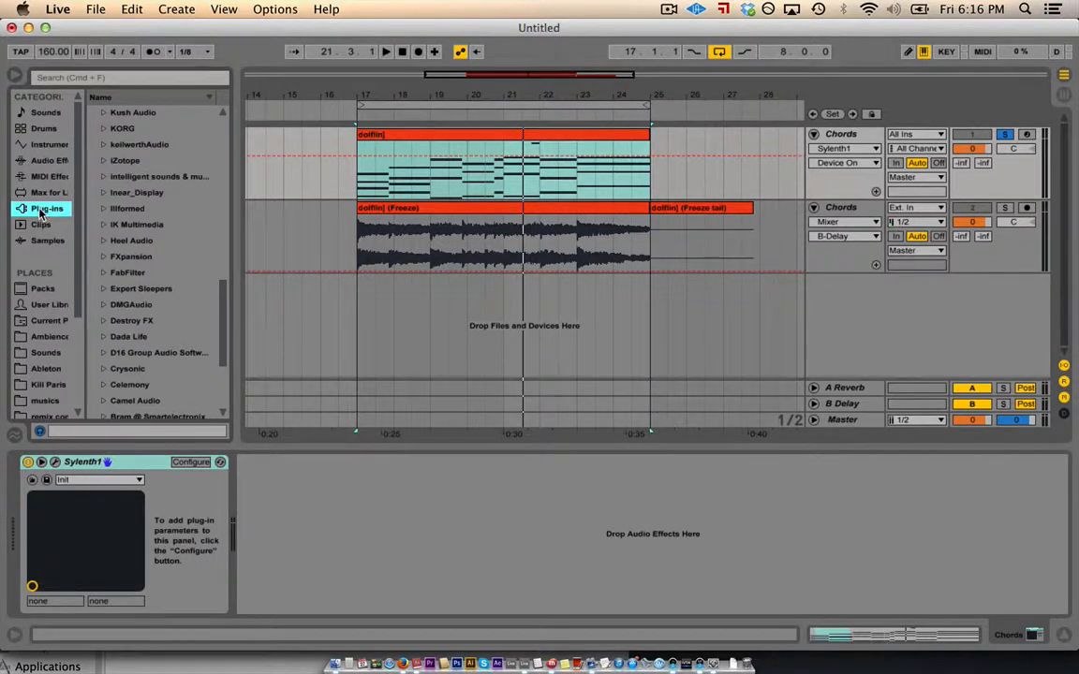
{"action": "scroll", "coordinate": [106, 218], "scroll_direction": "up", "scroll_amount": 1}
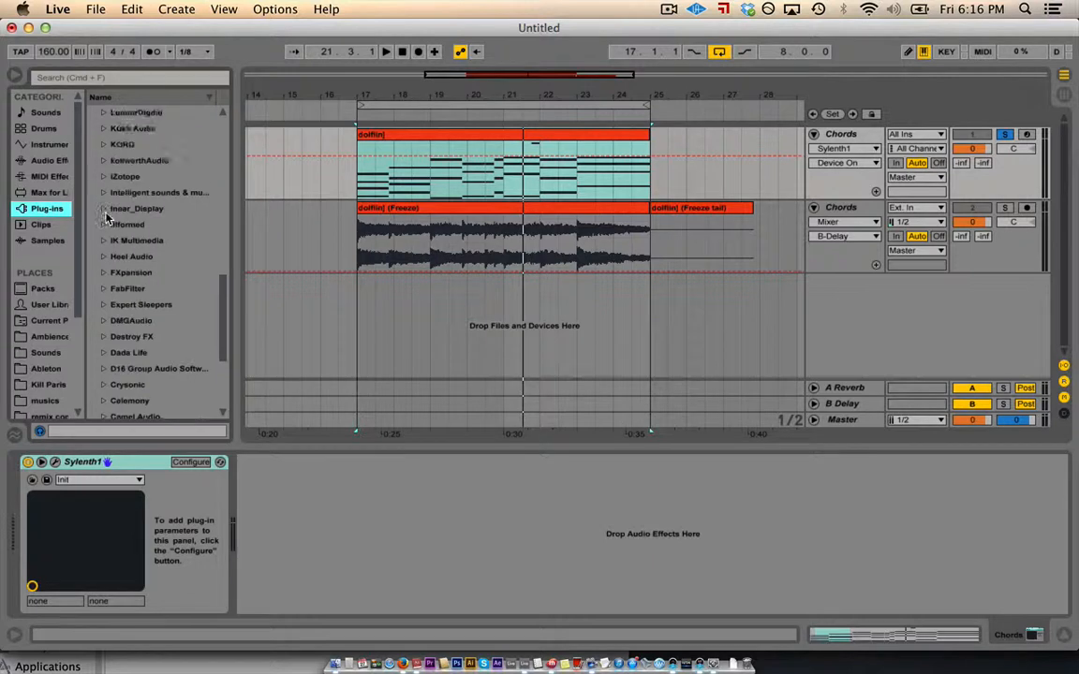
{"action": "scroll", "coordinate": [106, 218], "scroll_direction": "up", "scroll_amount": 1}
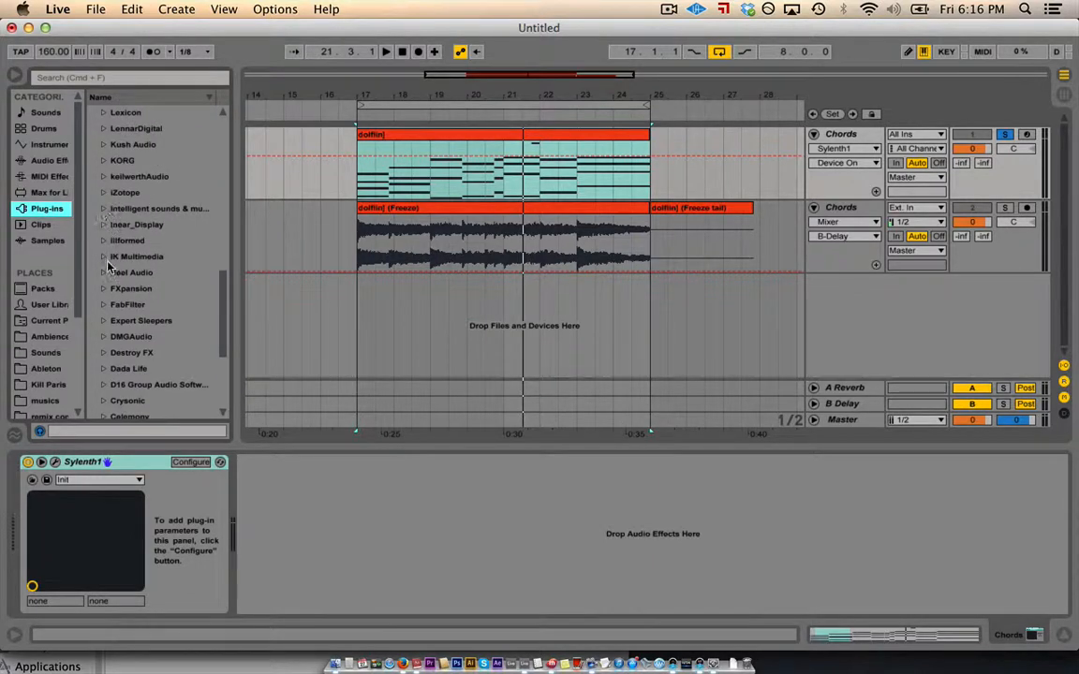
{"action": "scroll", "coordinate": [109, 239], "scroll_direction": "down", "scroll_amount": 5}
{"action": "scroll", "coordinate": [113, 275], "scroll_direction": "down", "scroll_amount": 6}
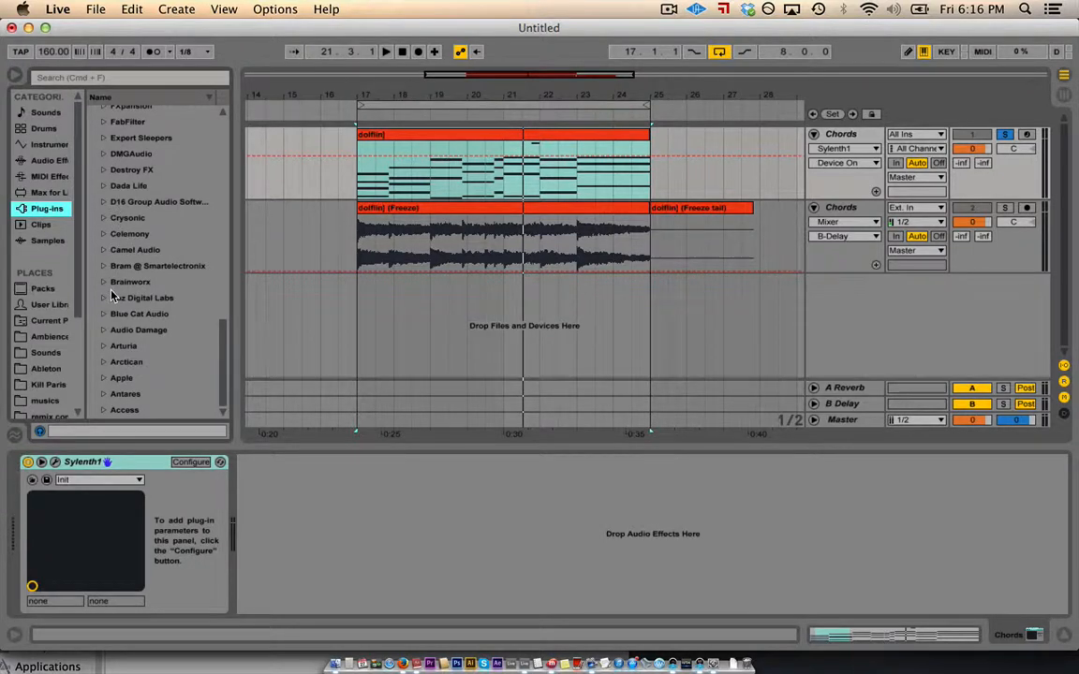
{"action": "scroll", "coordinate": [111, 296], "scroll_direction": "up", "scroll_amount": 4}
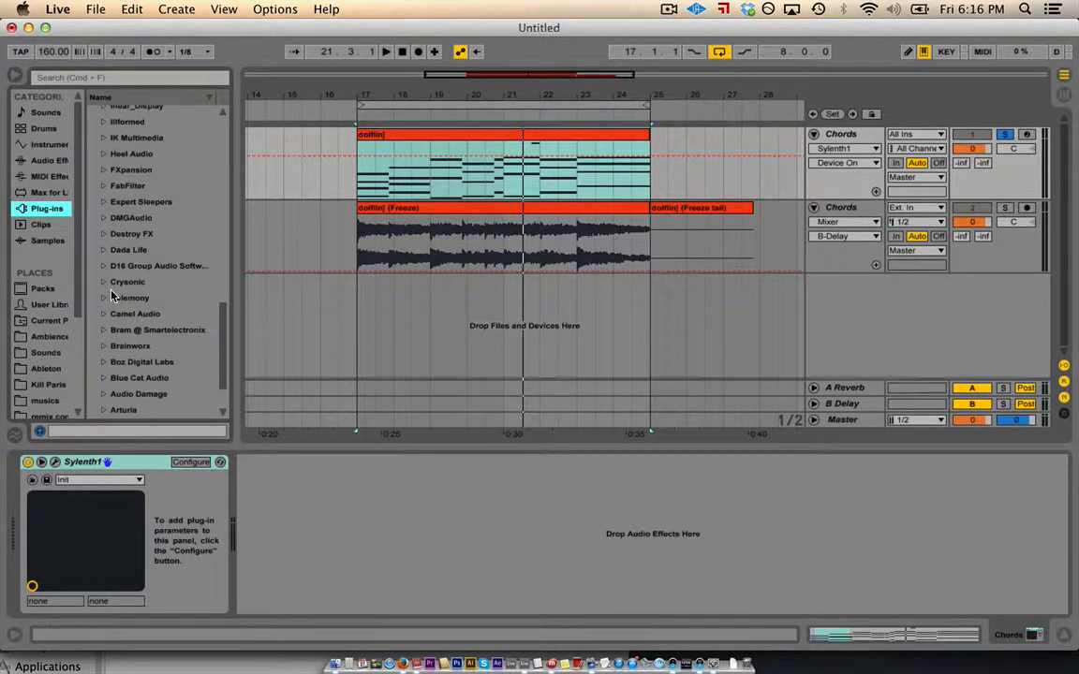
- Audition the saved clip 'new edit whoo.alc', then browse the Samples list of .aif and .wav files
{"action": "left_click", "coordinate": [44, 225]}
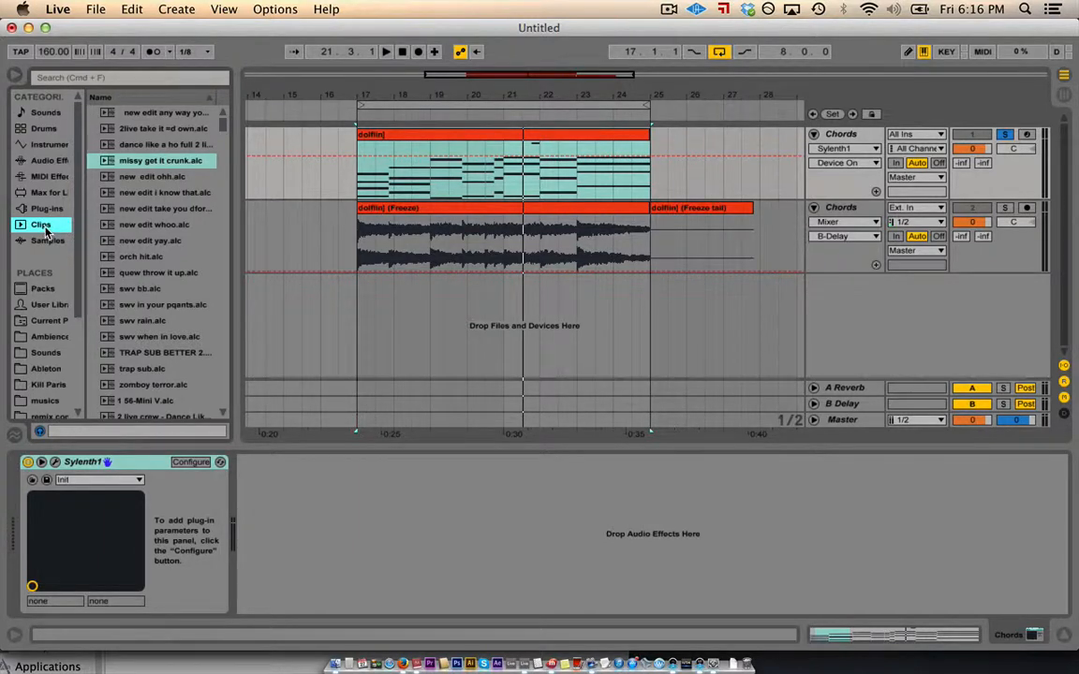
{"action": "left_click", "coordinate": [152, 225]}
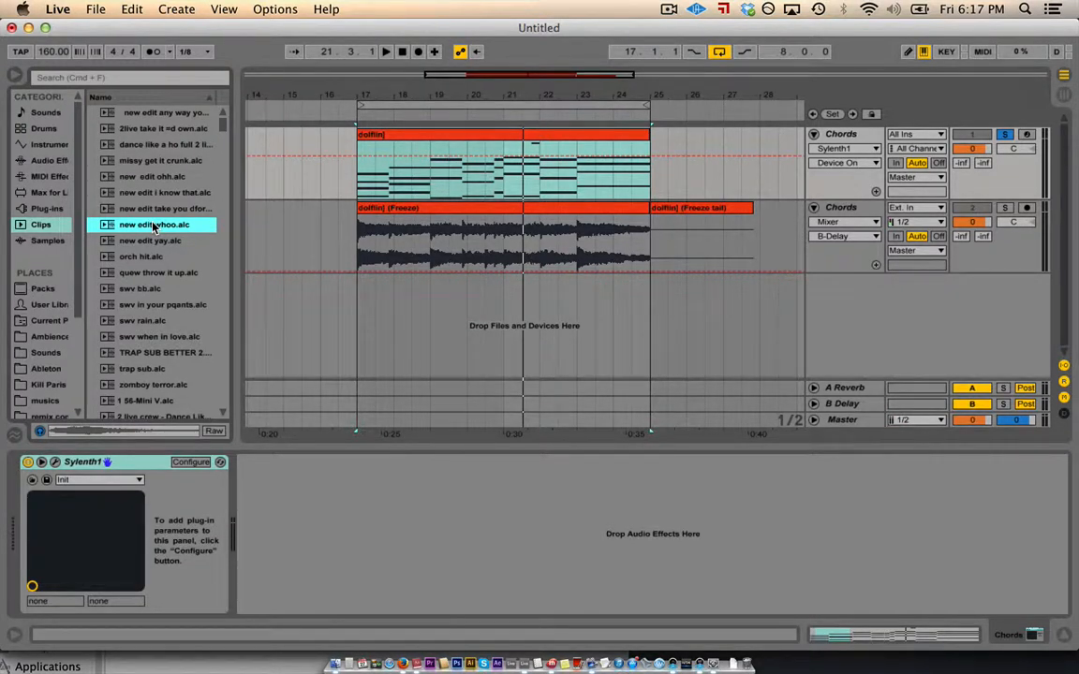
{"action": "left_click", "coordinate": [42, 242]}
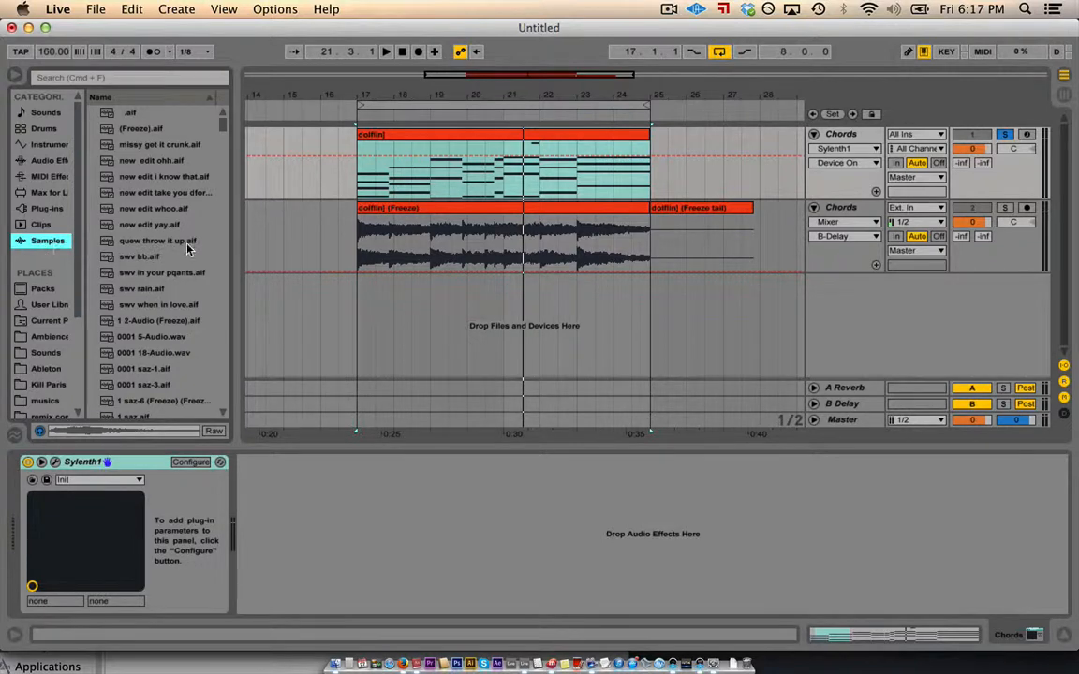
{"action": "scroll", "coordinate": [187, 247], "scroll_direction": "down", "scroll_amount": 5}
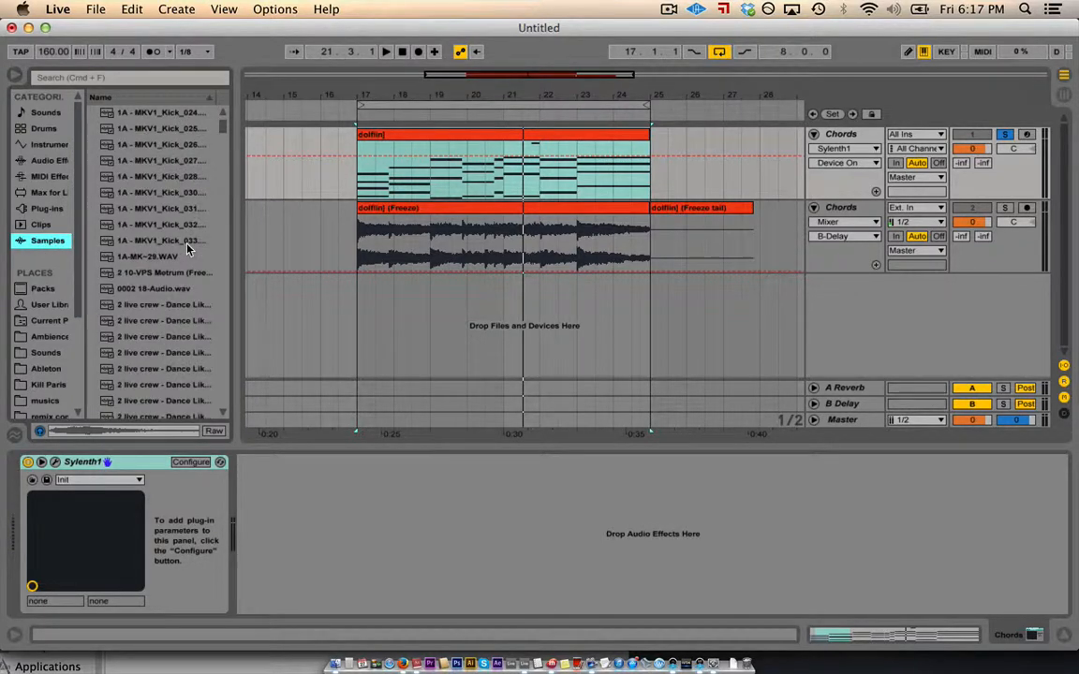
{"action": "scroll", "coordinate": [187, 247], "scroll_direction": "down", "scroll_amount": 5}
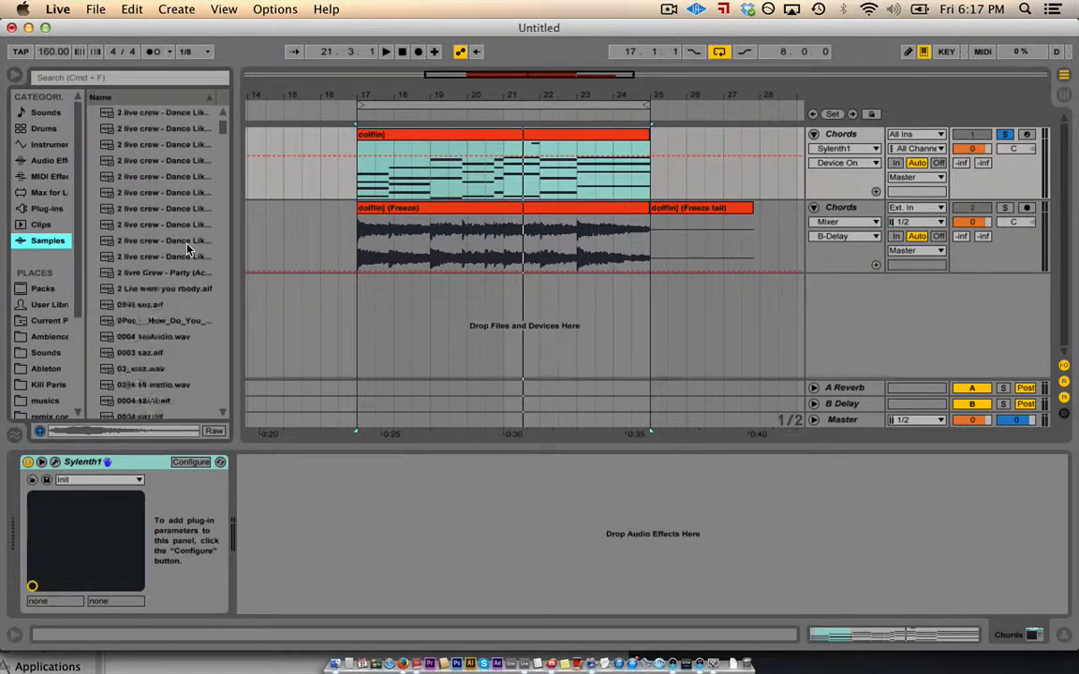
{"action": "scroll", "coordinate": [188, 248], "scroll_direction": "down", "scroll_amount": 8}
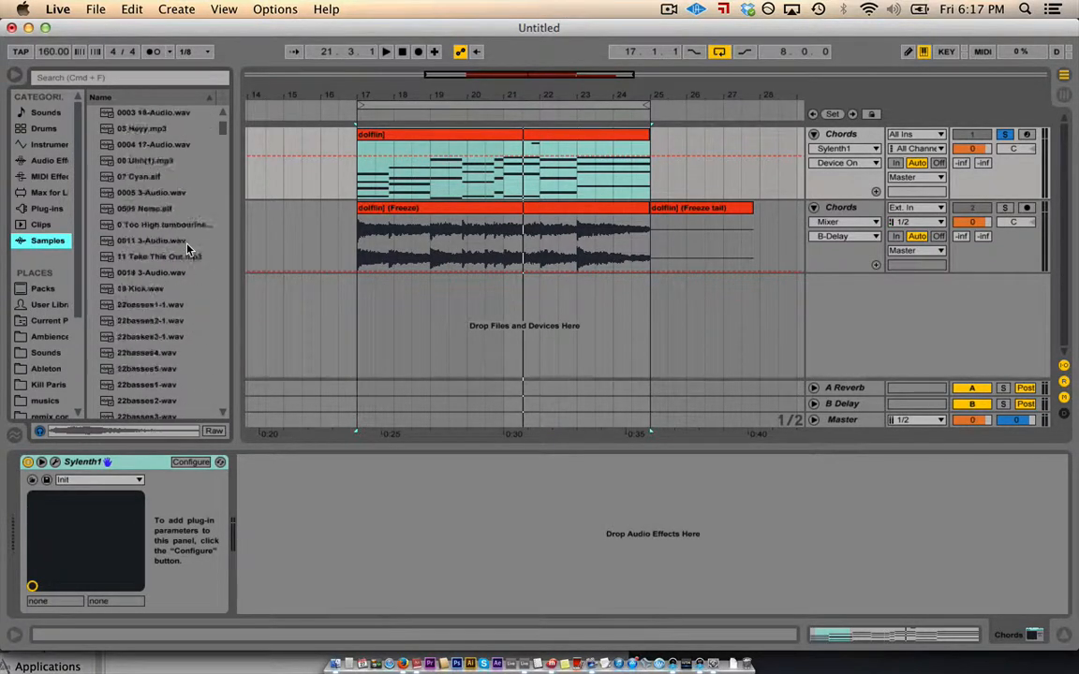
{"action": "scroll", "coordinate": [187, 249], "scroll_direction": "down", "scroll_amount": 10}
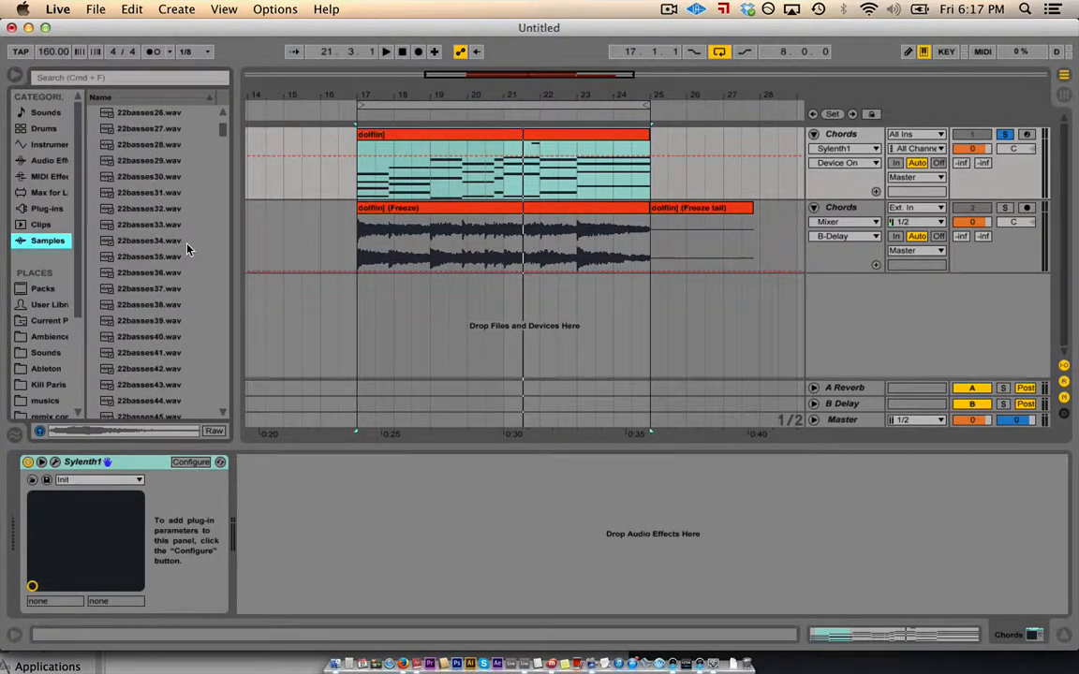
{"action": "scroll", "coordinate": [187, 248], "scroll_direction": "down", "scroll_amount": 10}
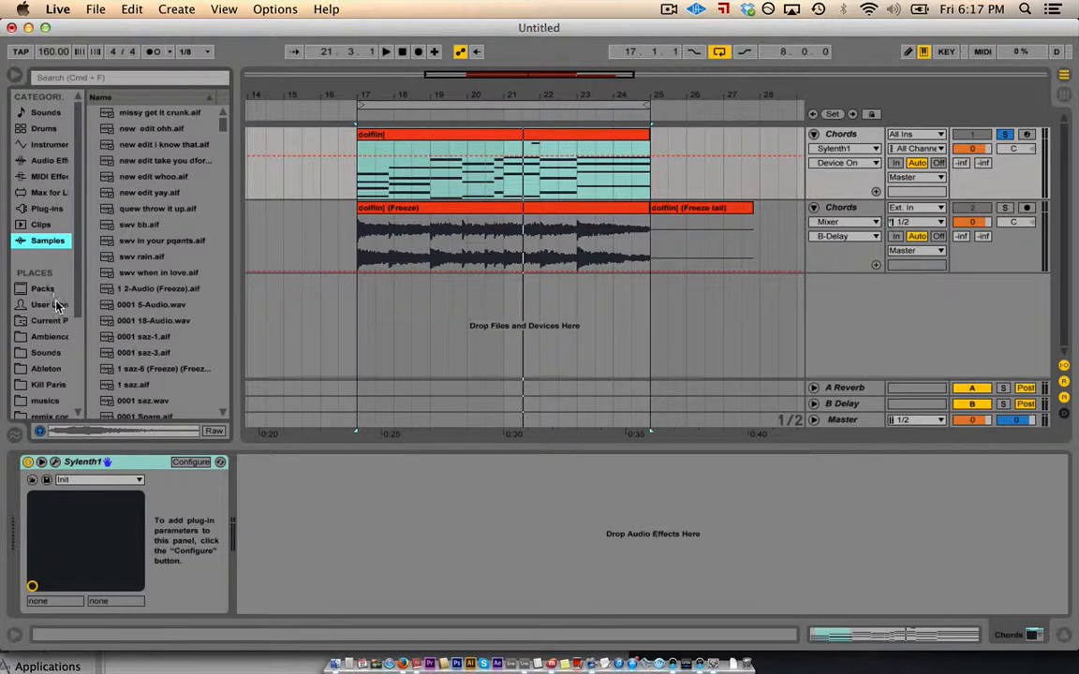
{"action": "scroll", "coordinate": [56, 305], "scroll_direction": "down", "scroll_amount": 4}
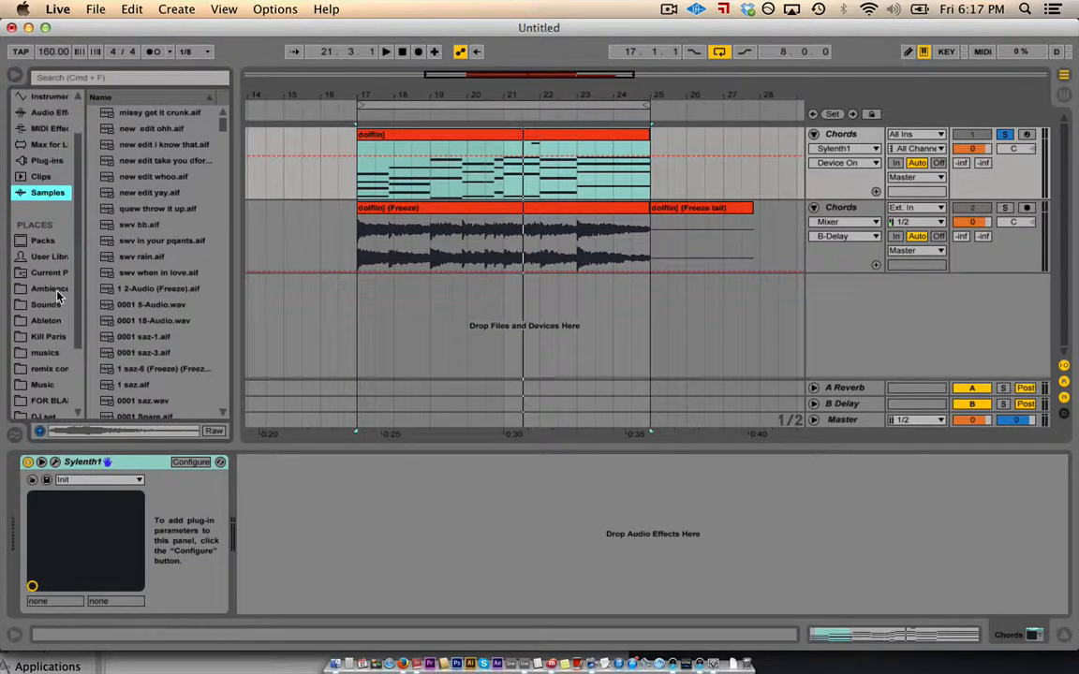
- In Sounds, expand Almost all Vengeance > es2 > VES2 Bass Shots and preview two bass shots
{"action": "left_click", "coordinate": [45, 272]}
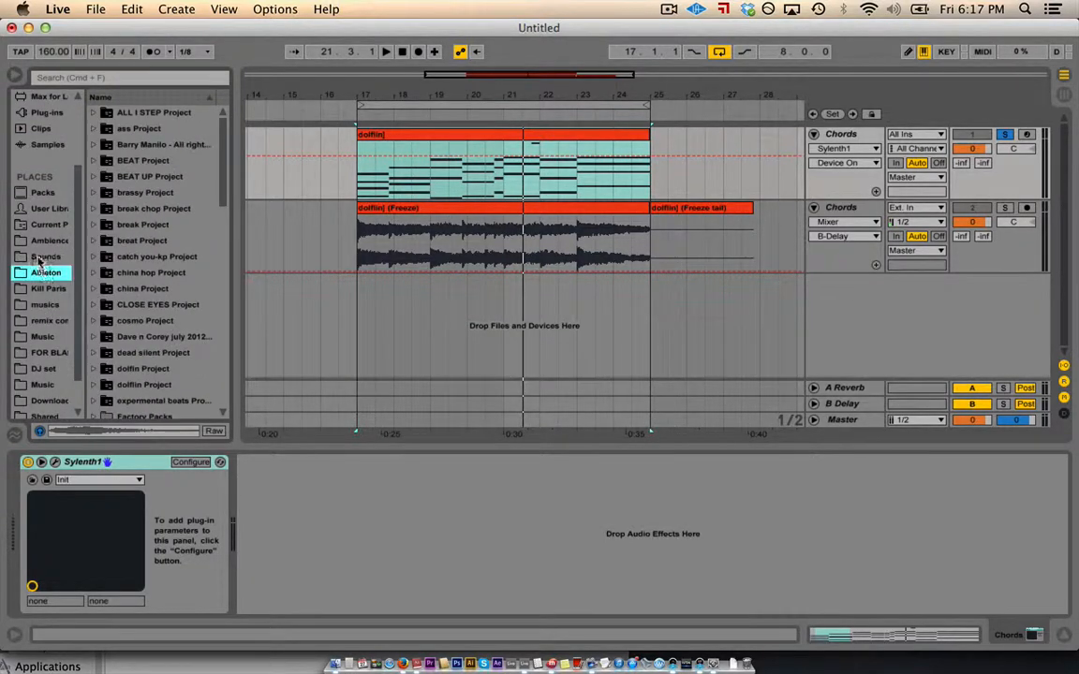
{"action": "left_click", "coordinate": [40, 258]}
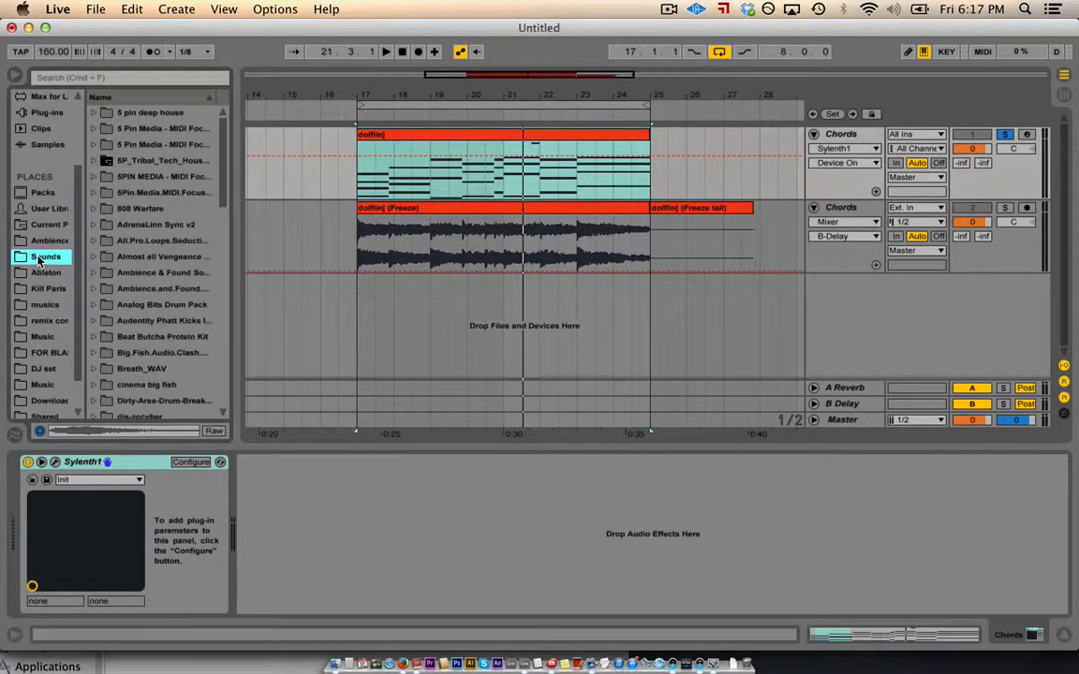
{"action": "left_click", "coordinate": [92, 258]}
{"action": "left_click", "coordinate": [104, 288]}
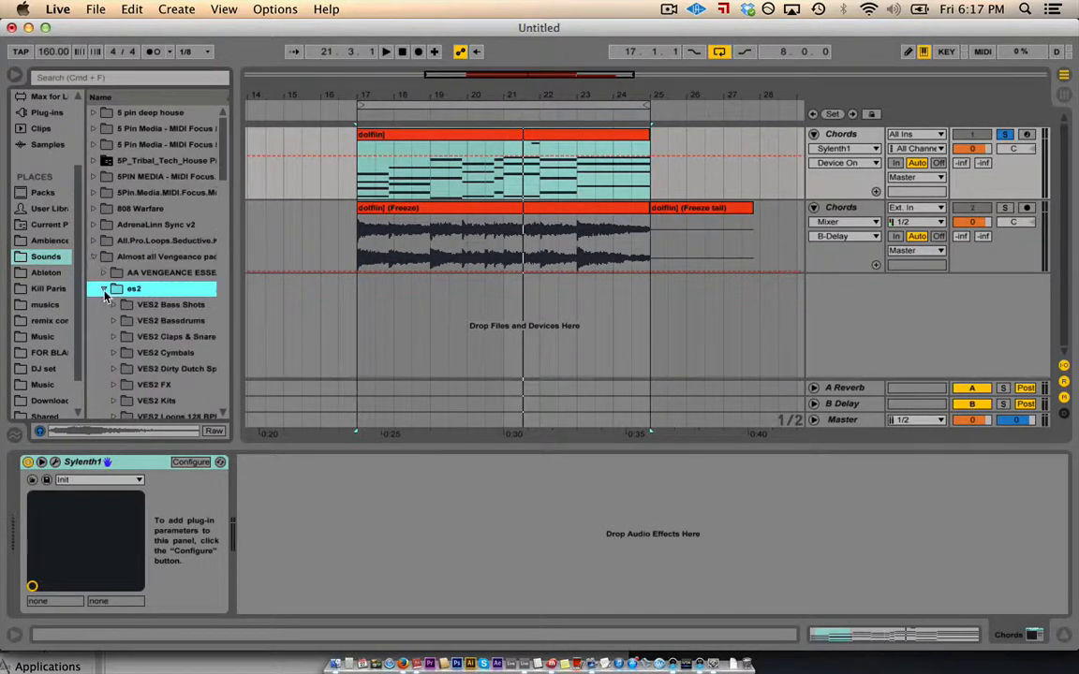
{"action": "left_click", "coordinate": [116, 305]}
{"action": "left_click", "coordinate": [160, 336]}
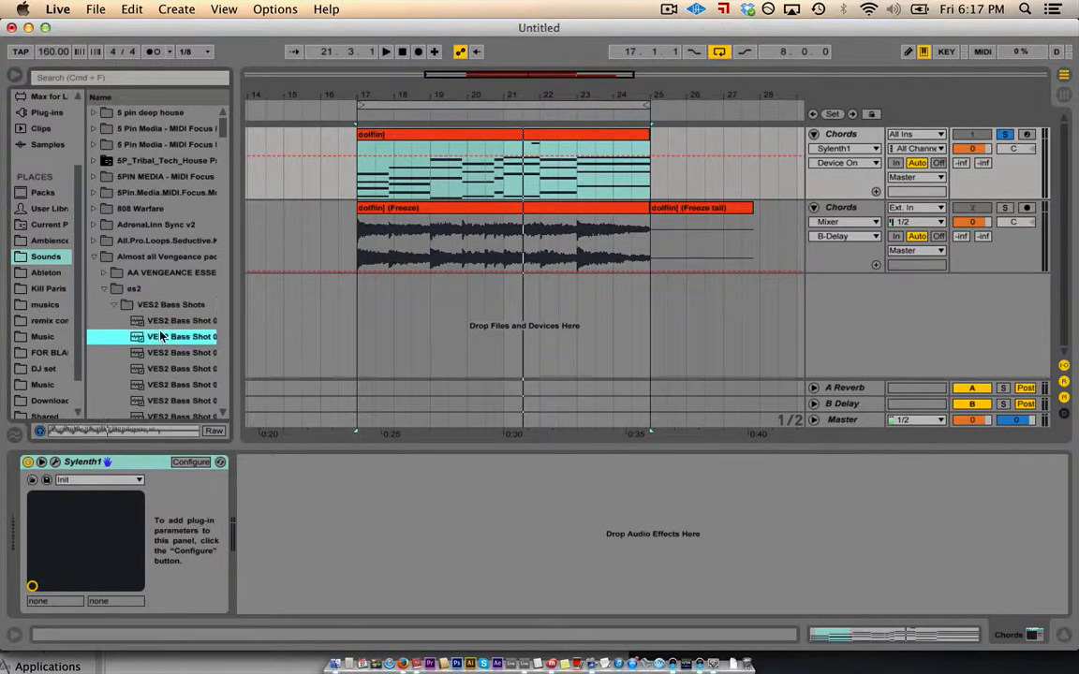
{"action": "left_click", "coordinate": [158, 369]}
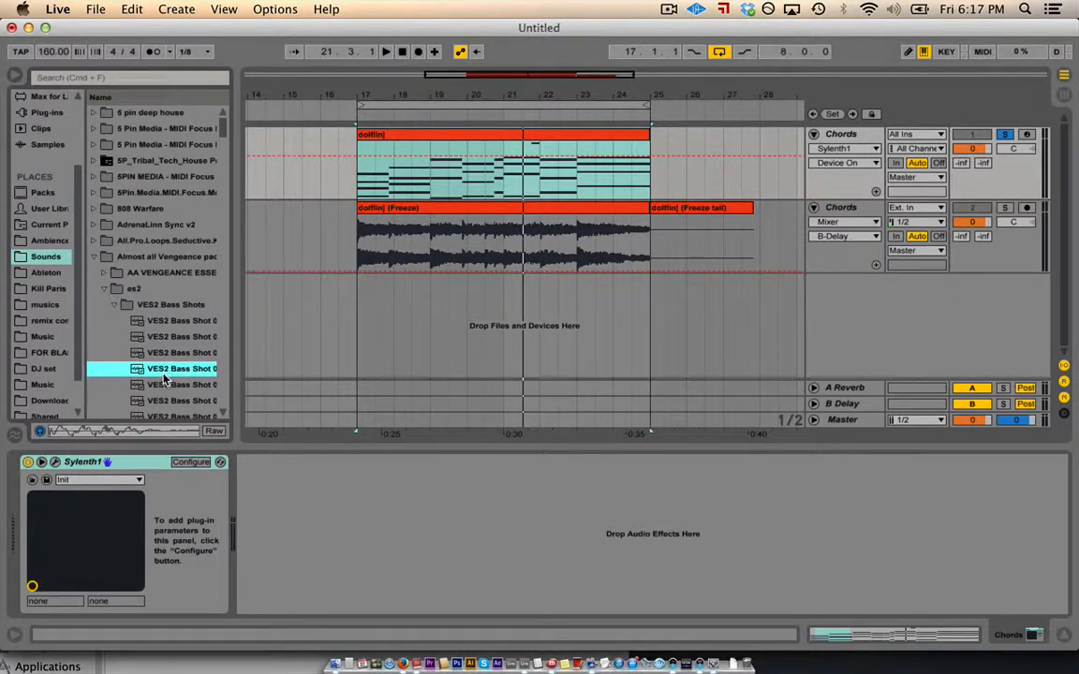
- Search the browser for 'ves2' and 'reverb', view Plug-ins results, then clear the search
{"action": "left_click", "coordinate": [80, 80]}
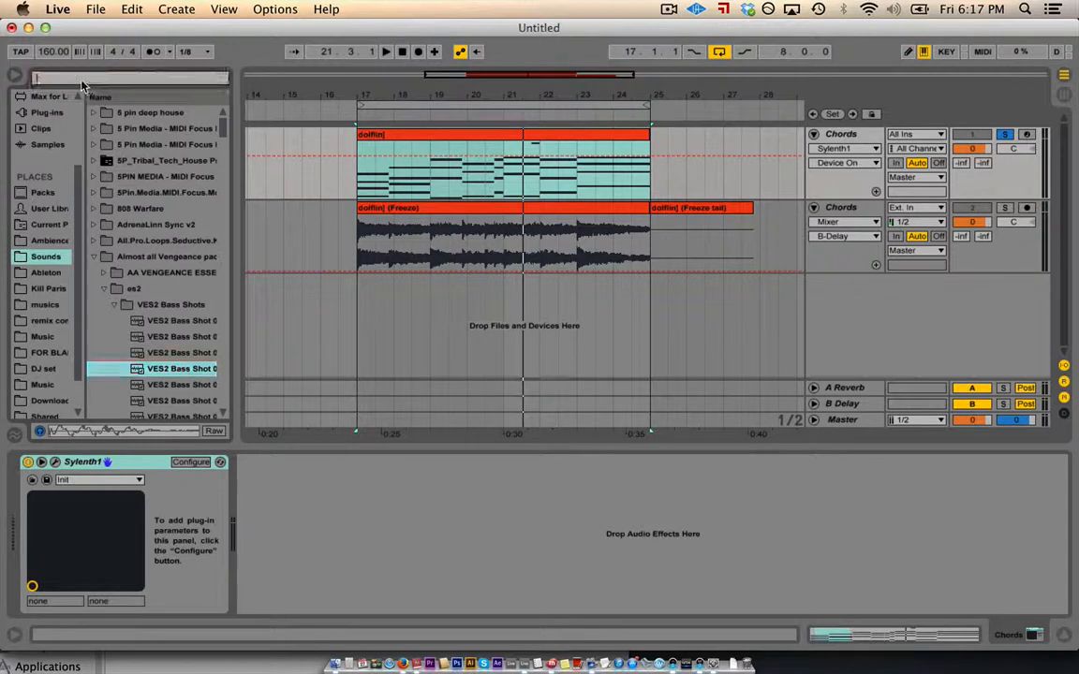
{"action": "type", "text": "ves2"}
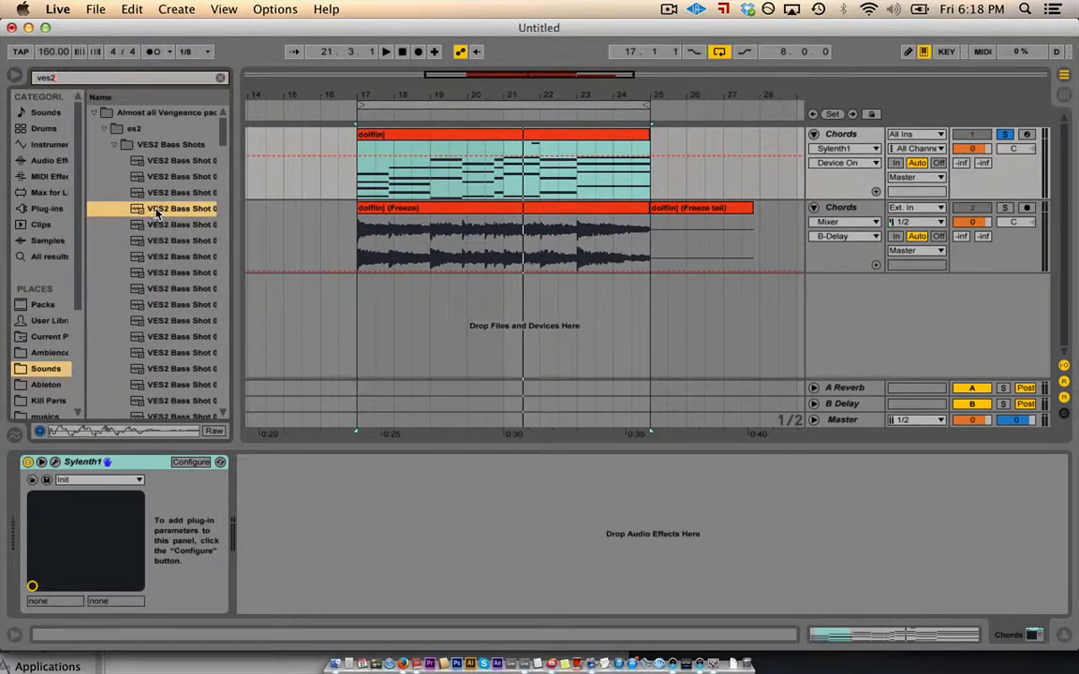
{"action": "key", "text": "Escape"}
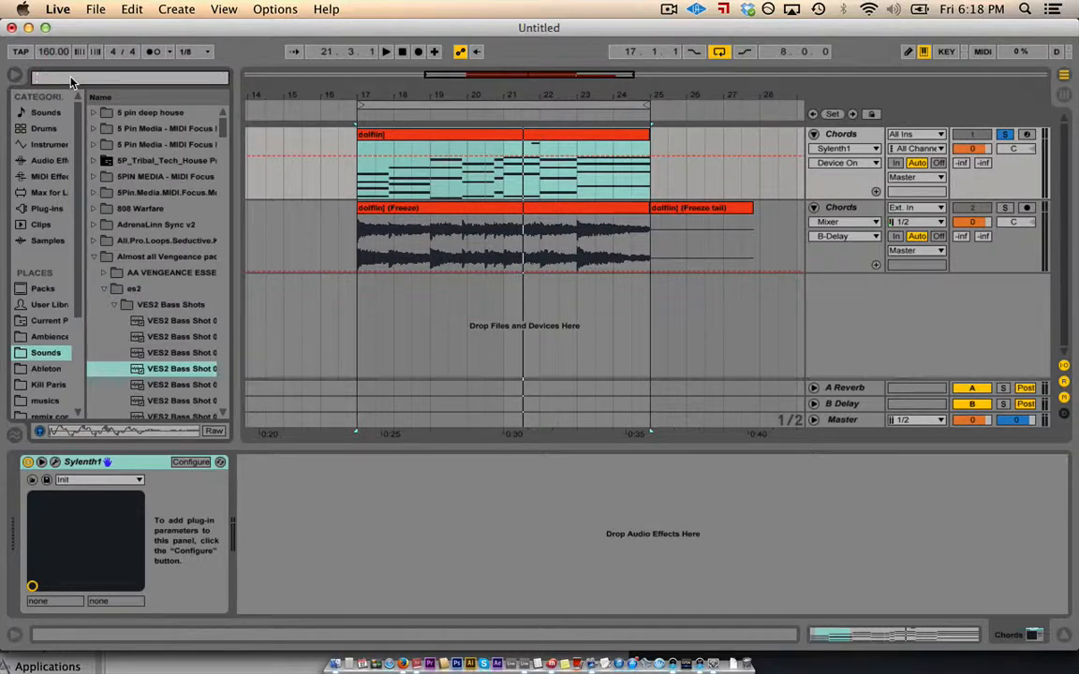
{"action": "type", "text": "re"}
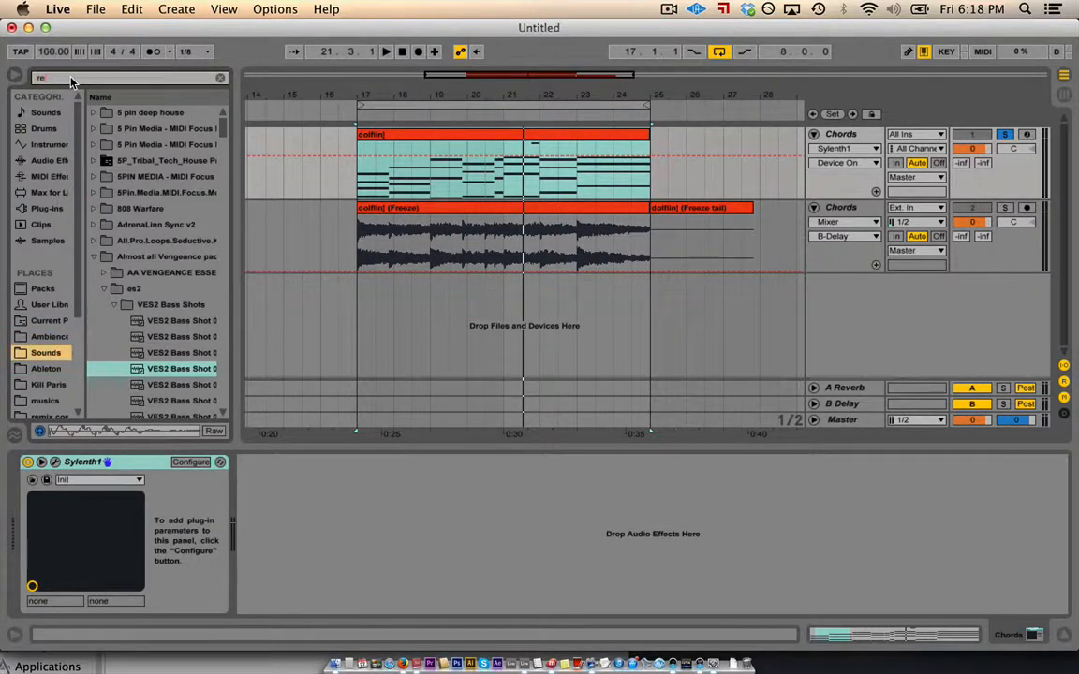
{"action": "type", "text": "verb"}
{"action": "left_click", "coordinate": [41, 210]}
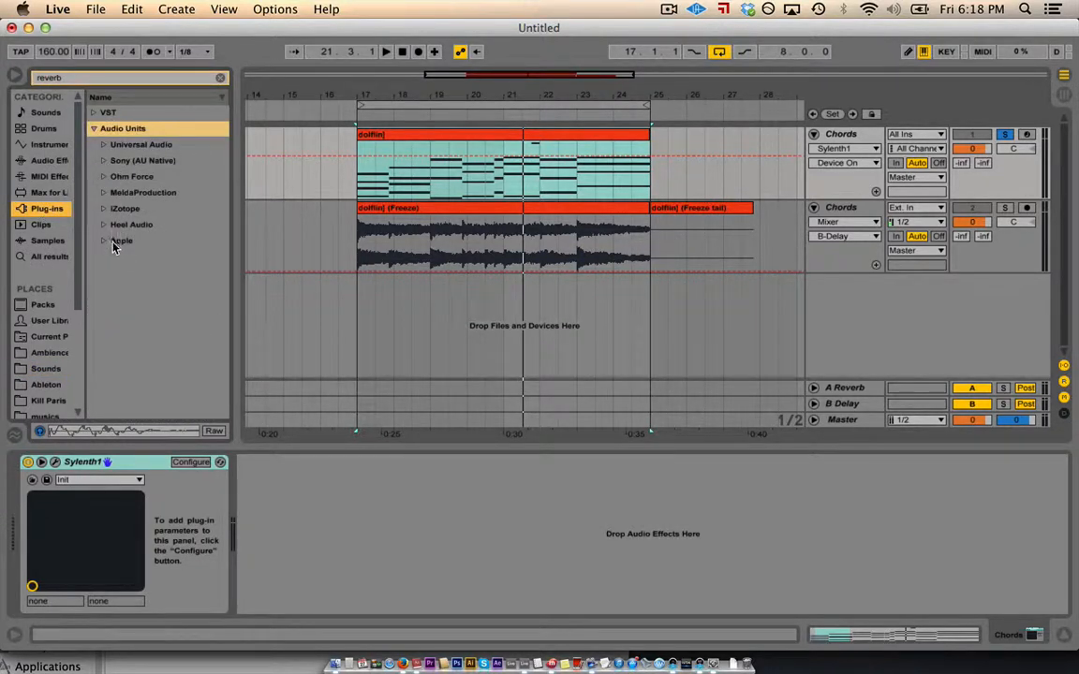
{"action": "left_click", "coordinate": [64, 79]}
{"action": "key", "text": "BackSpace"}
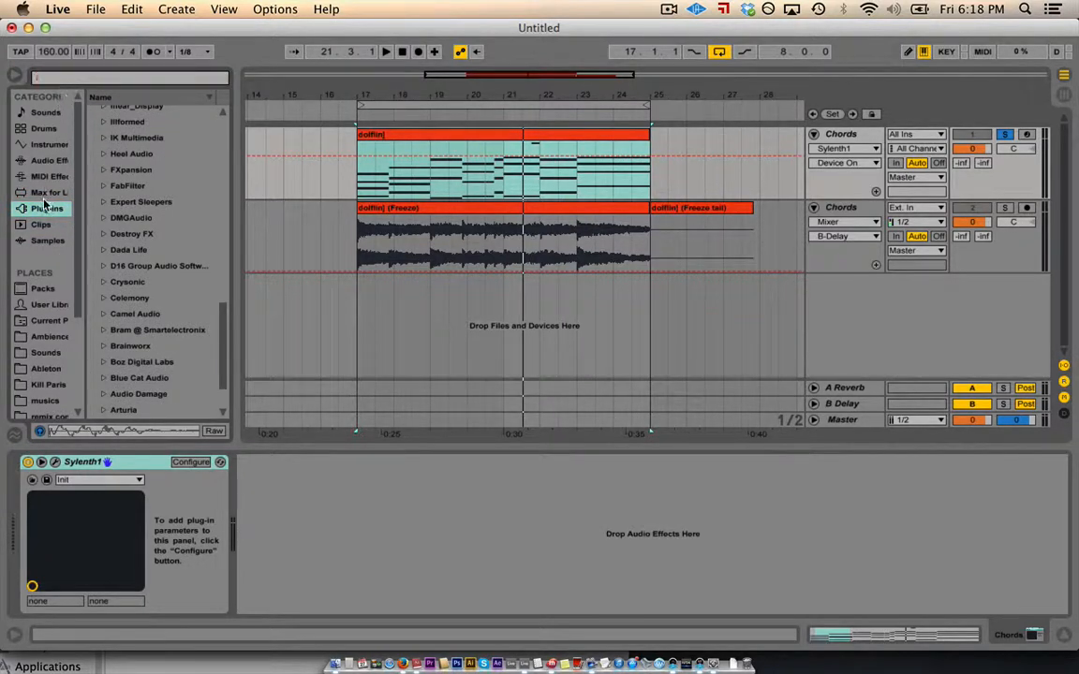
- Browse the project and Sounds places and preview another VES2 bass shot sample
{"action": "left_click", "coordinate": [43, 320]}
{"action": "left_click", "coordinate": [47, 338]}
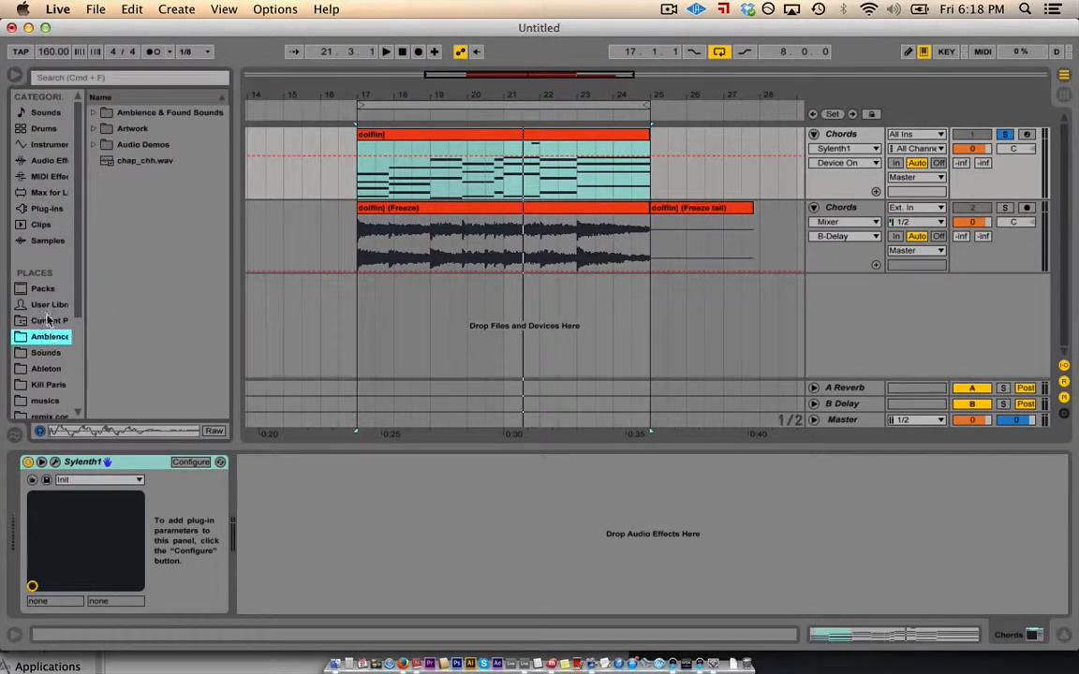
{"action": "left_click", "coordinate": [47, 321]}
{"action": "scroll", "coordinate": [49, 320], "scroll_direction": "down", "scroll_amount": 3}
{"action": "scroll", "coordinate": [46, 321], "scroll_direction": "down", "scroll_amount": 3}
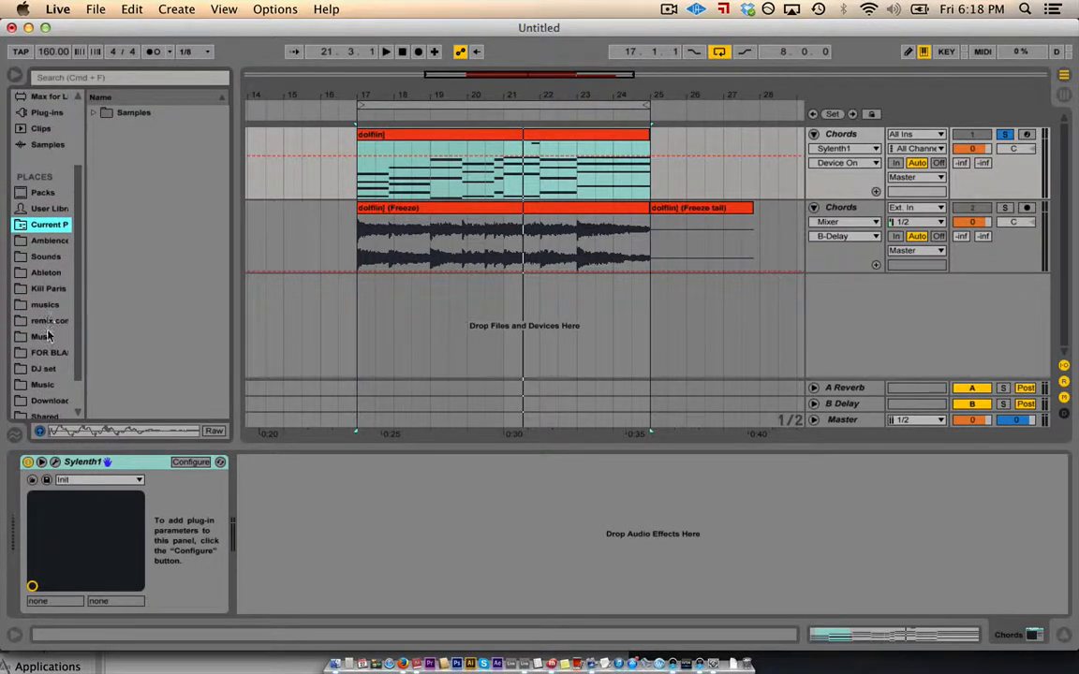
{"action": "left_click", "coordinate": [44, 257]}
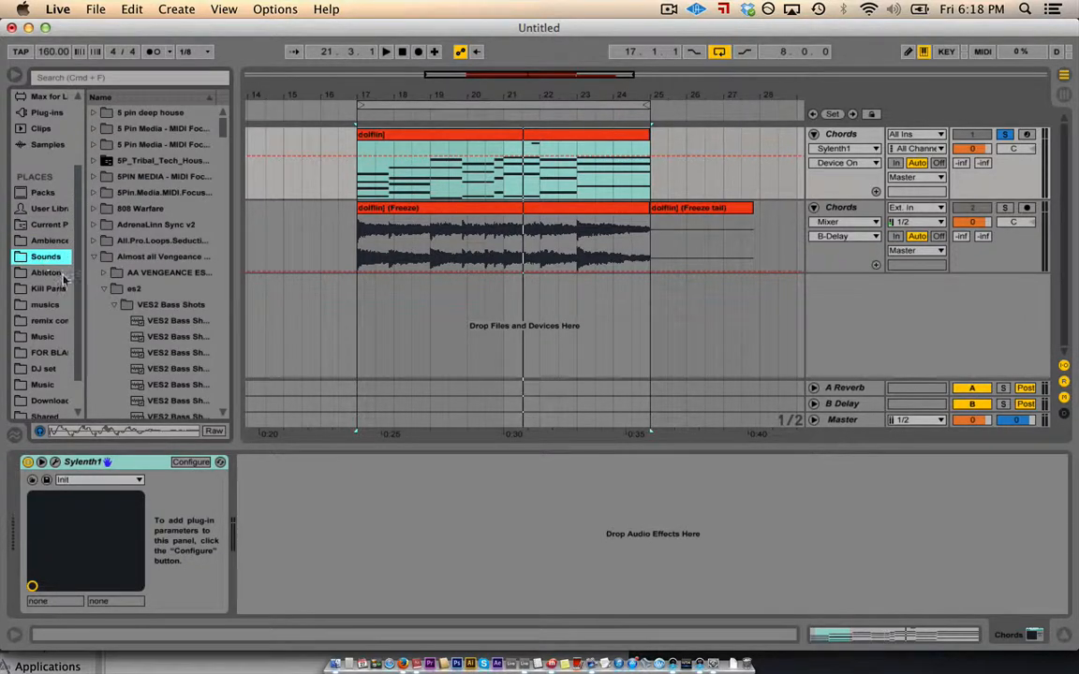
{"action": "left_click", "coordinate": [160, 386]}
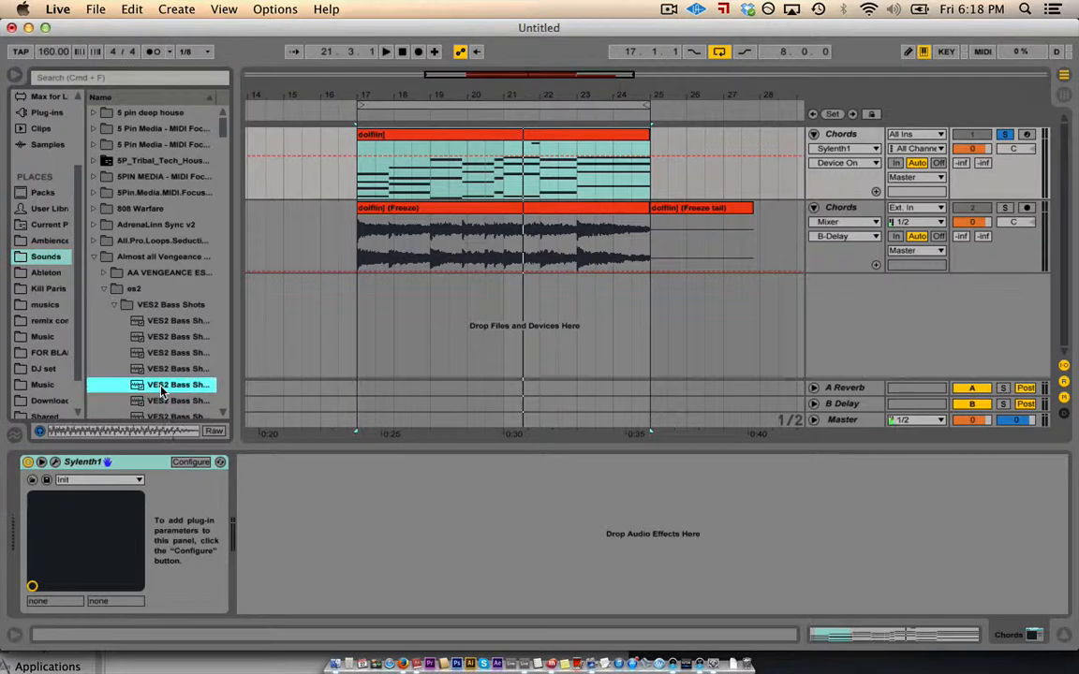
- Open the User Library, select the dolfin chord clip and Chords track, and expand the dolfin folder
{"action": "left_click", "coordinate": [40, 214]}
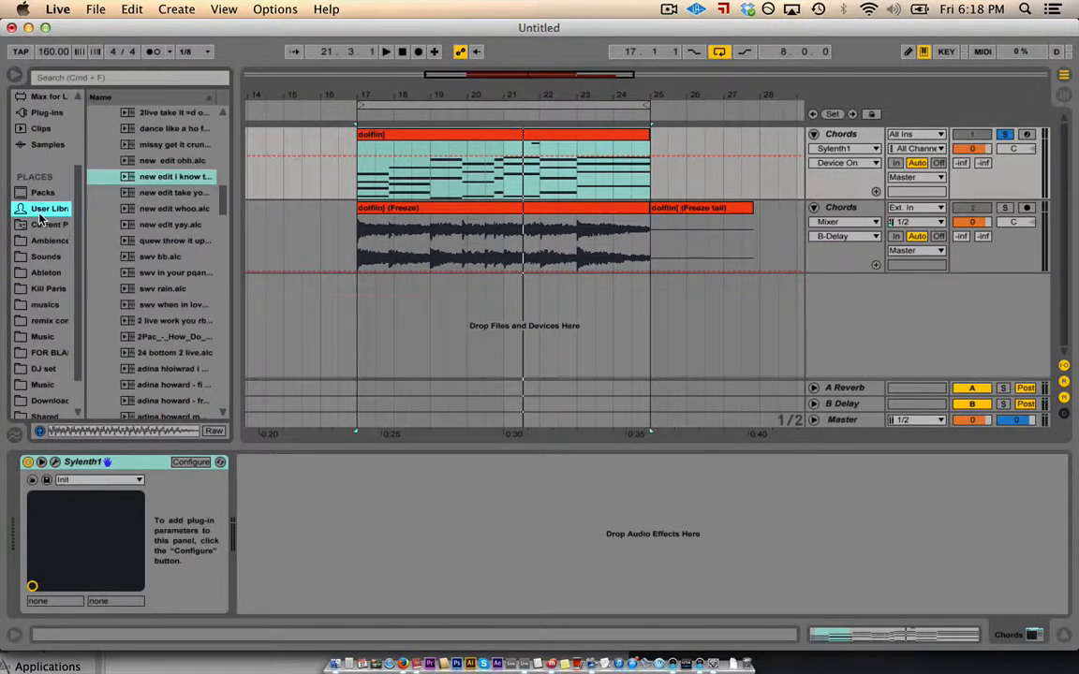
{"action": "scroll", "coordinate": [120, 206], "scroll_direction": "up", "scroll_amount": 10}
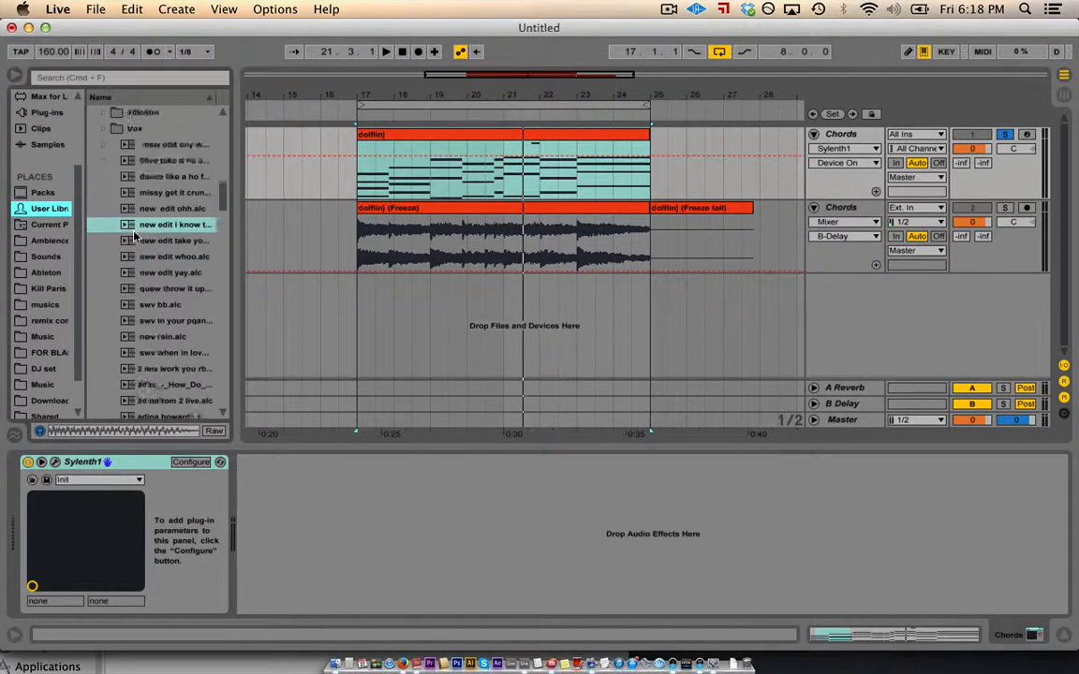
{"action": "scroll", "coordinate": [134, 239], "scroll_direction": "up", "scroll_amount": 5}
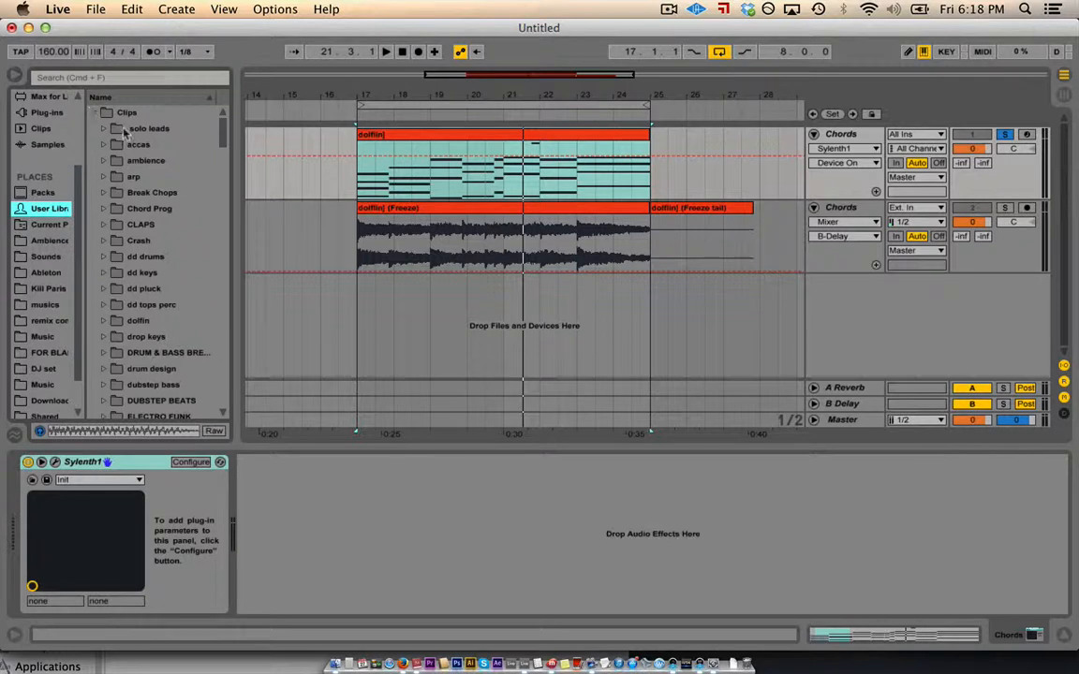
{"action": "left_click", "coordinate": [405, 155]}
{"action": "left_click", "coordinate": [398, 141]}
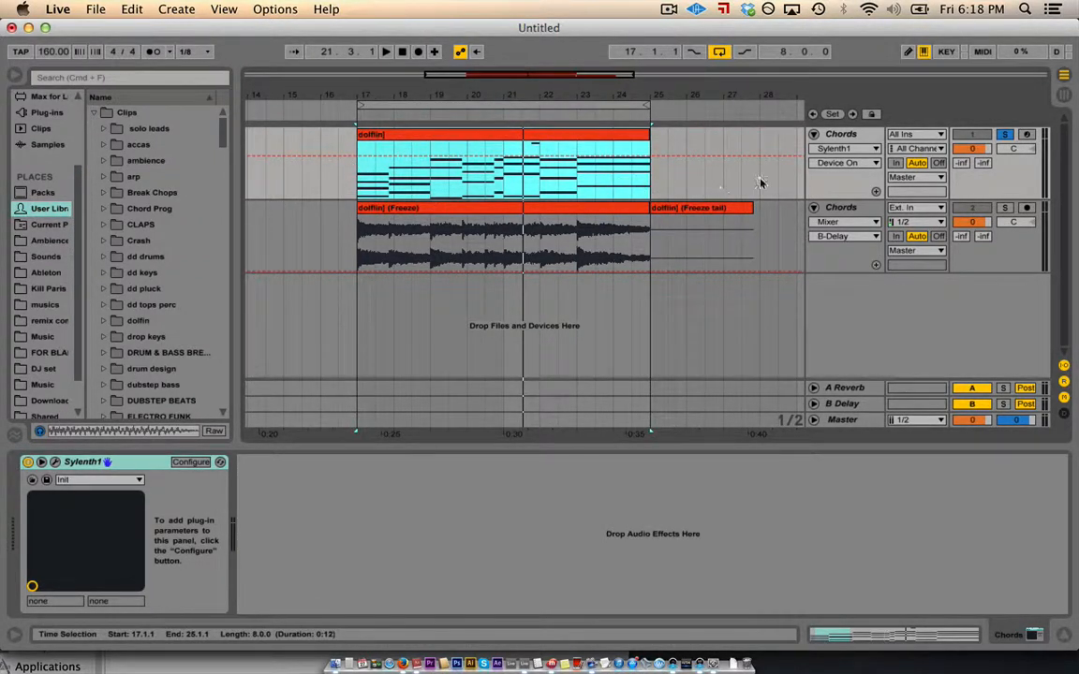
{"action": "left_click", "coordinate": [847, 136]}
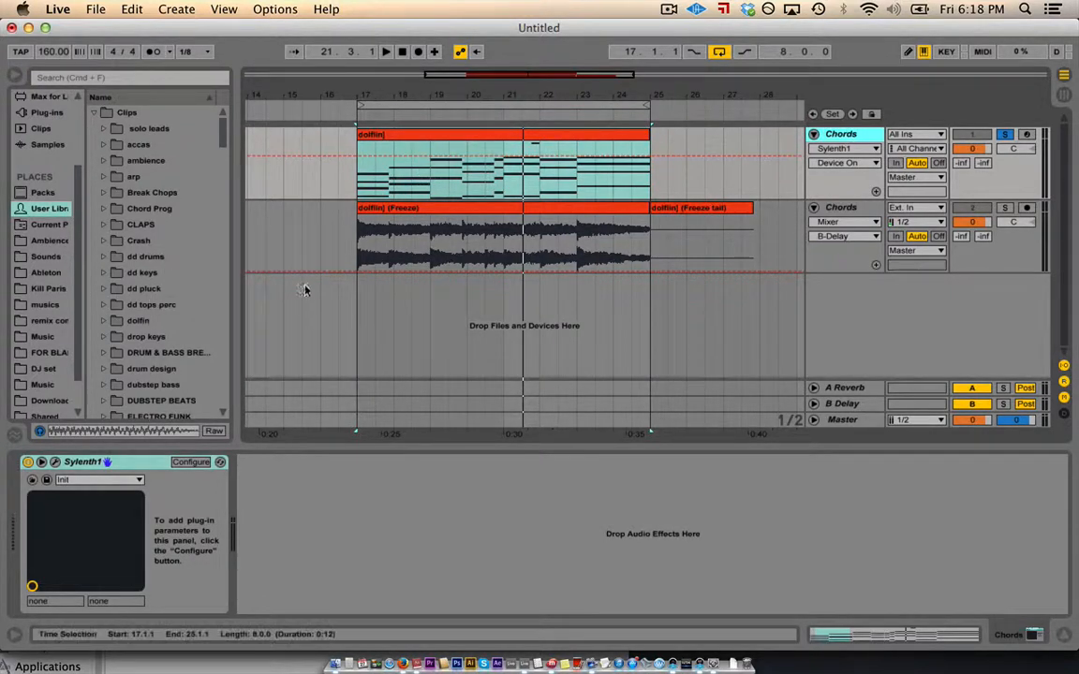
{"action": "left_click", "coordinate": [104, 322]}
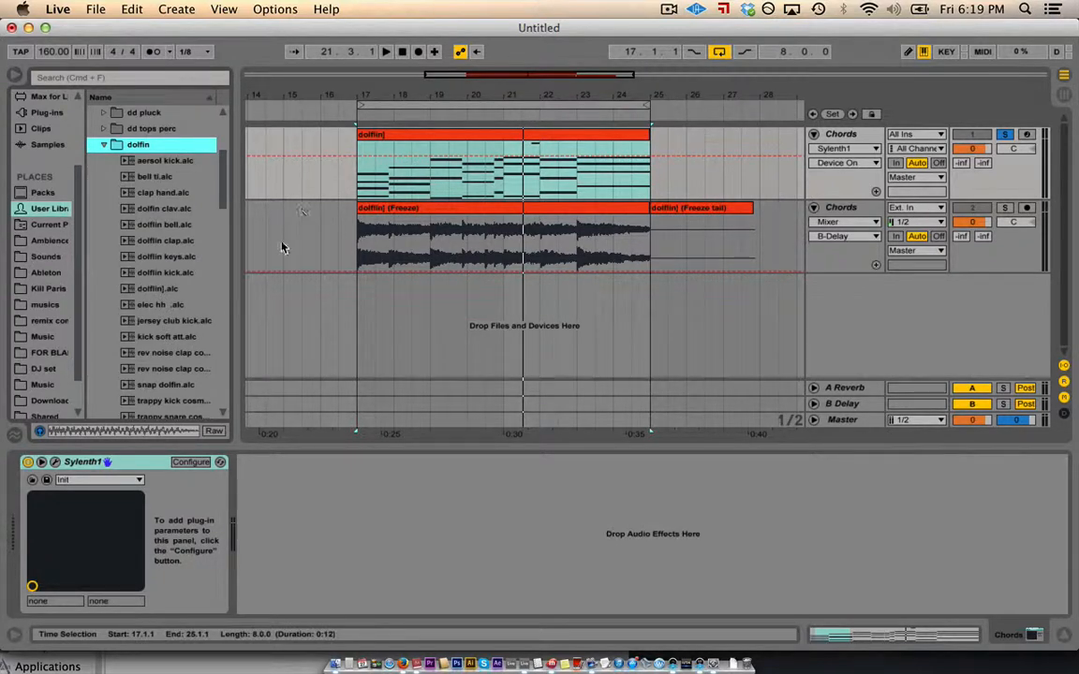
- Preview dolfin presets, then drag elec hh.alc into the arrangement at bar 17 as a new track
{"action": "left_click", "coordinate": [159, 292]}
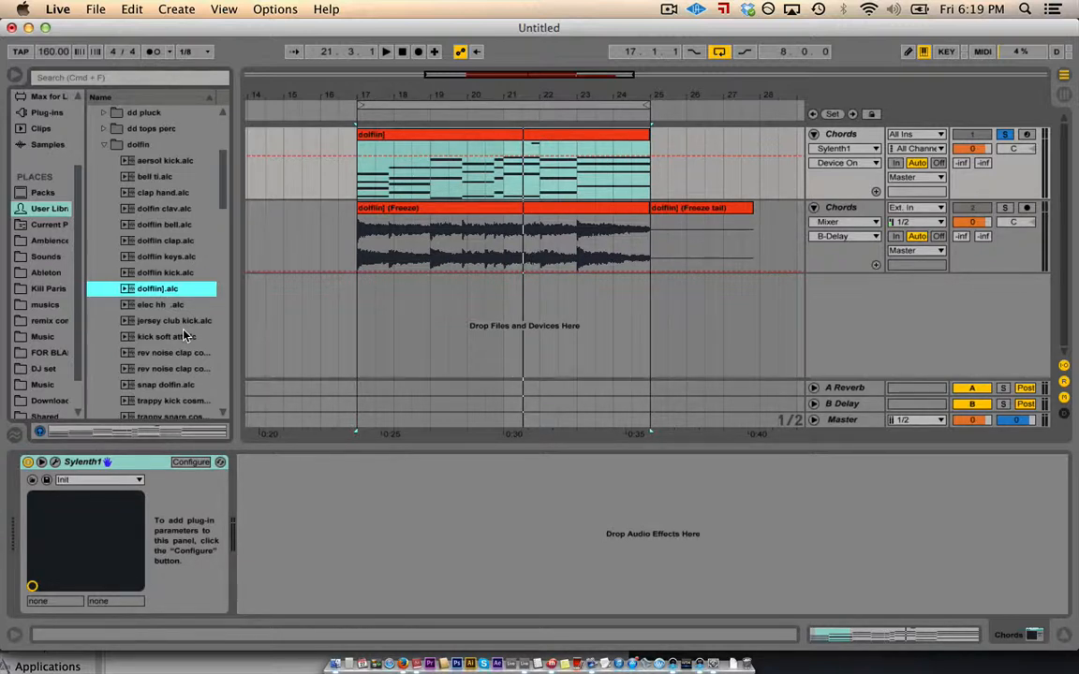
{"action": "left_click_drag", "start_coordinate": [443, 135], "coordinate": [442, 174]}
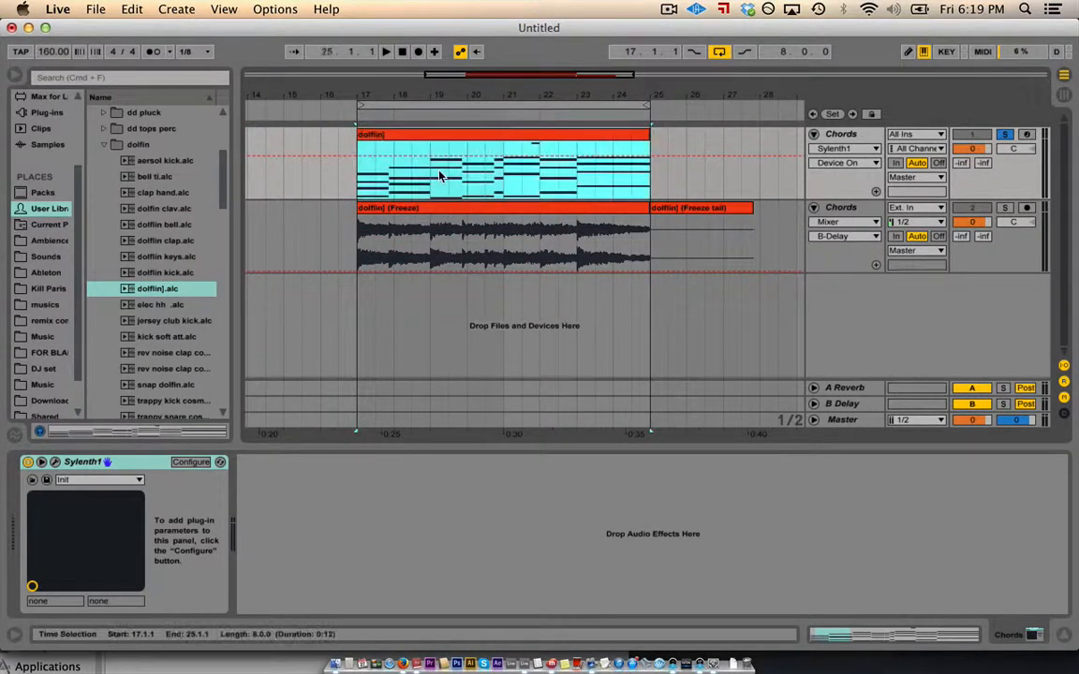
{"action": "left_click", "coordinate": [170, 353]}
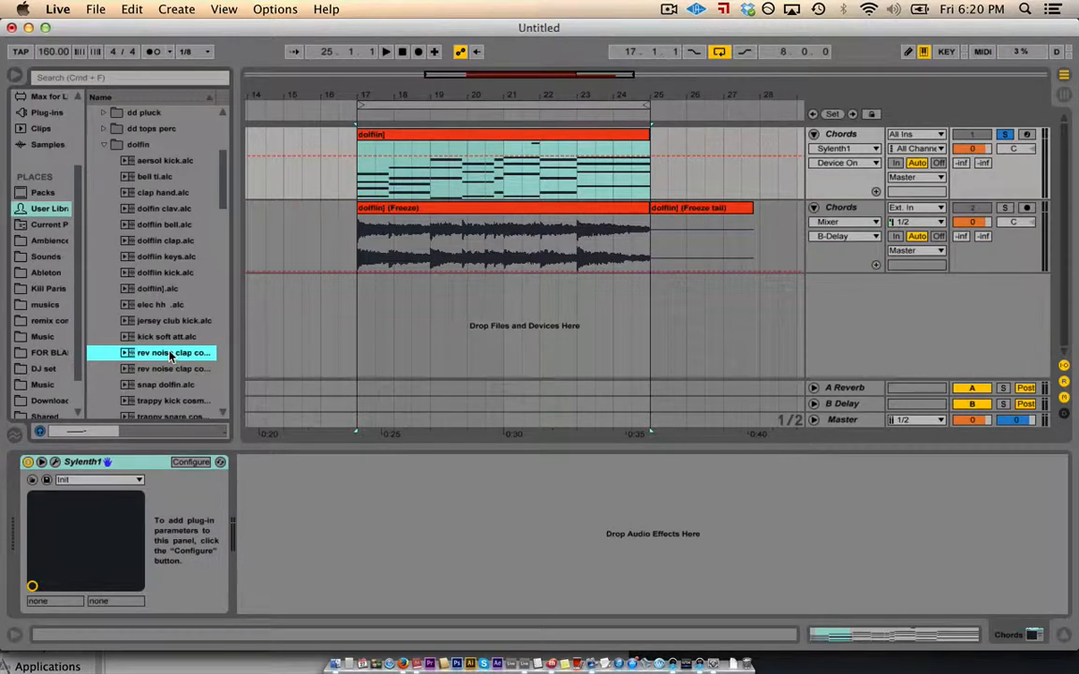
{"action": "left_click", "coordinate": [158, 305]}
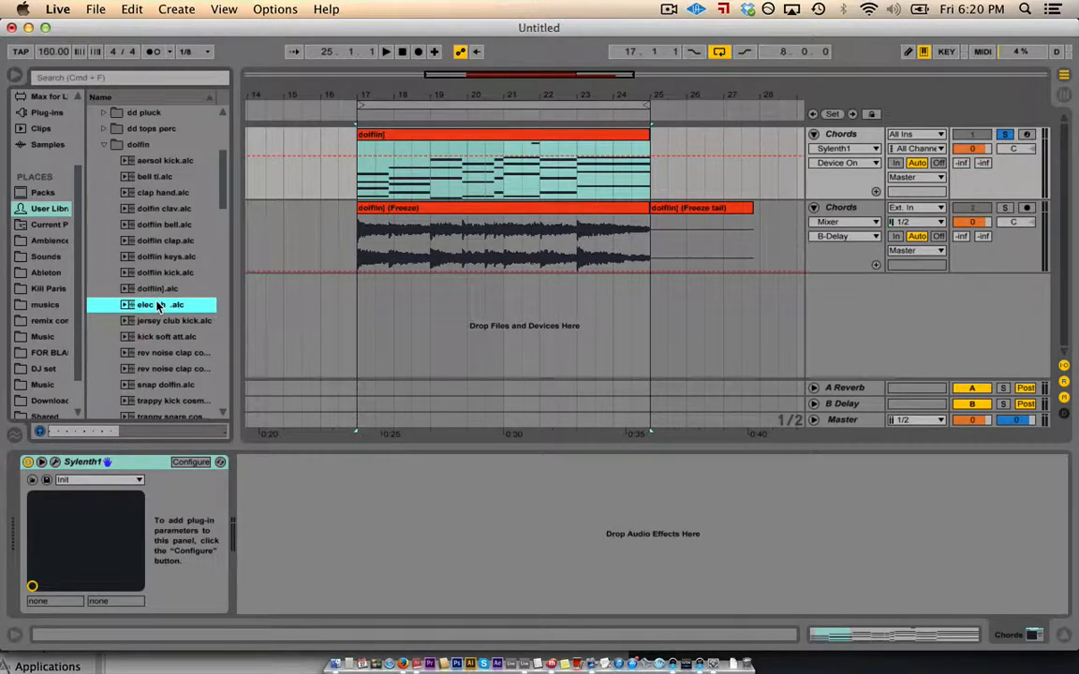
{"action": "left_click_drag", "start_coordinate": [159, 306], "coordinate": [649, 283]}
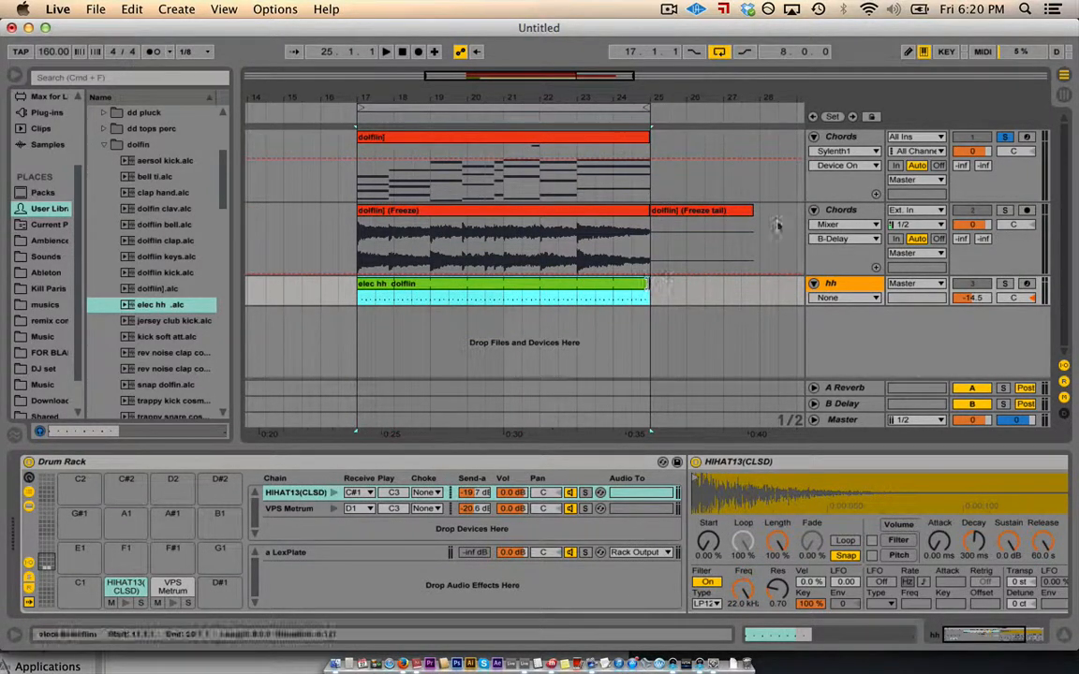
- Unsolo Chords, add the dolfin clap preset as a track at bar 17, and insert an empty MIDI track
{"action": "left_click", "coordinate": [1006, 138]}
{"action": "left_click", "coordinate": [980, 212]}
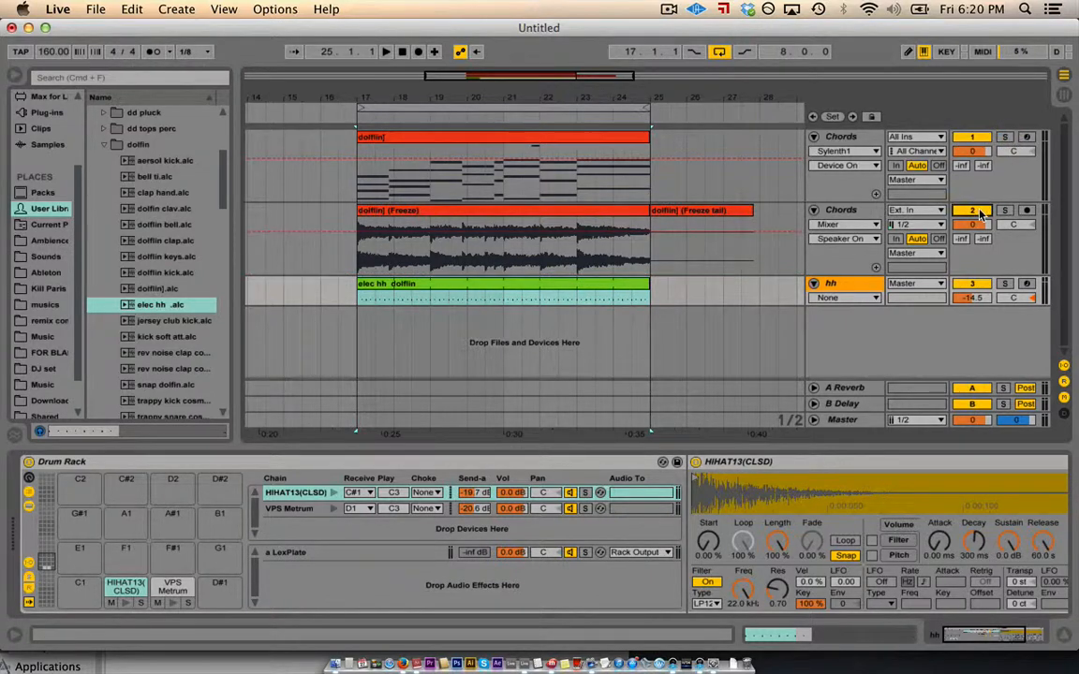
{"action": "key", "text": "space"}
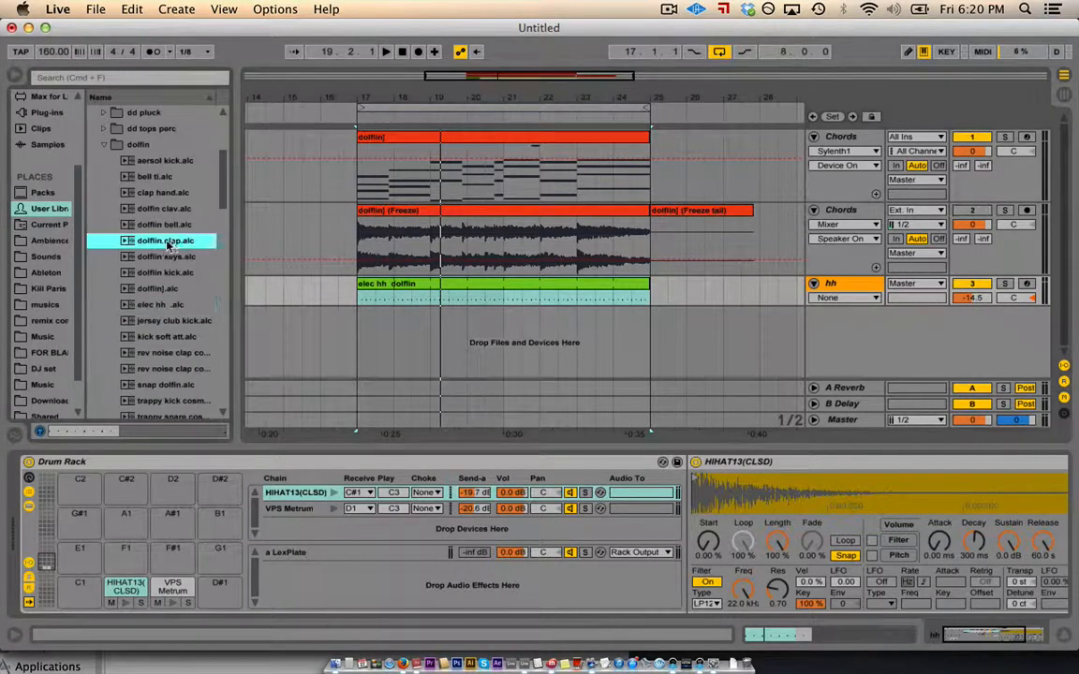
{"action": "left_click_drag", "start_coordinate": [166, 241], "coordinate": [648, 316]}
{"action": "key", "text": "space"}
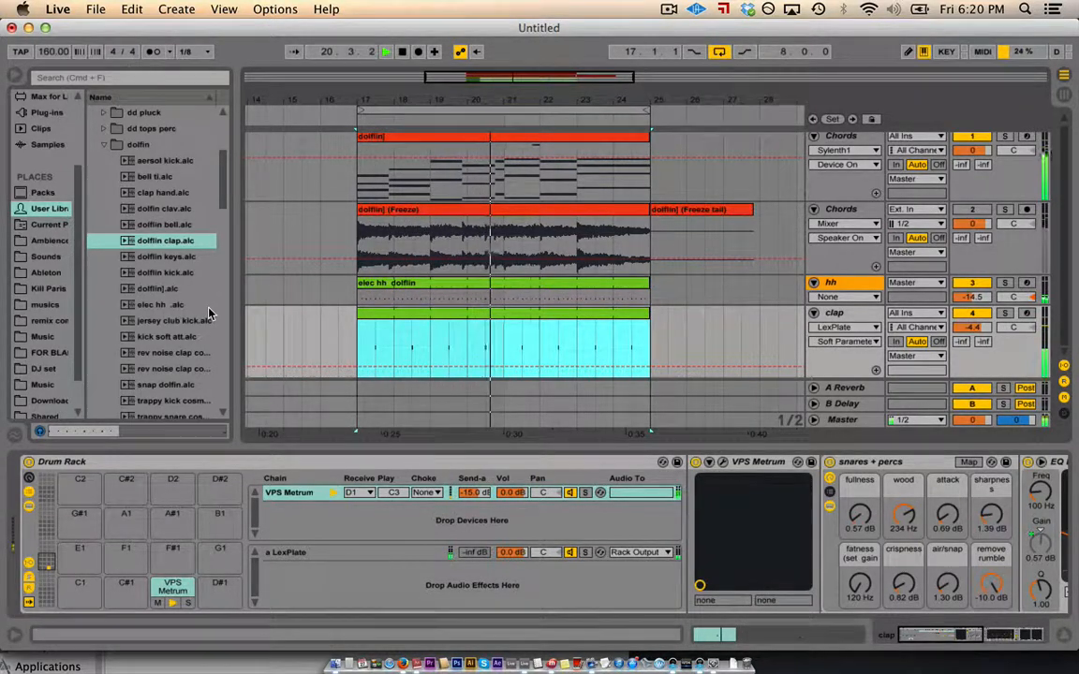
{"action": "key", "text": "space"}
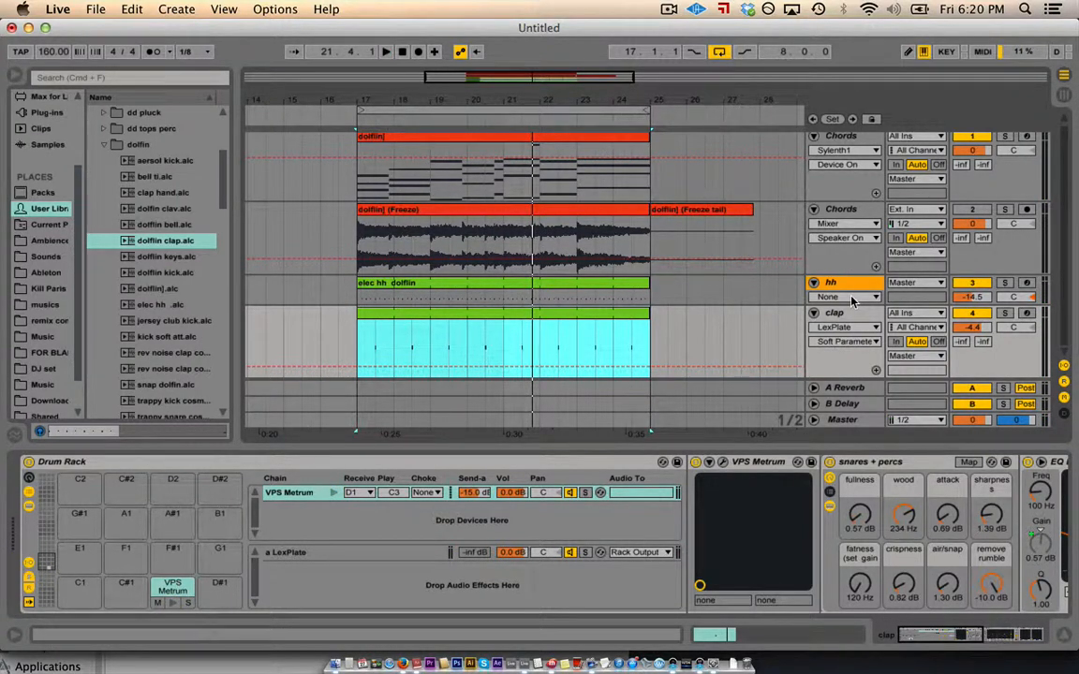
{"action": "key", "text": "super+shift+t"}
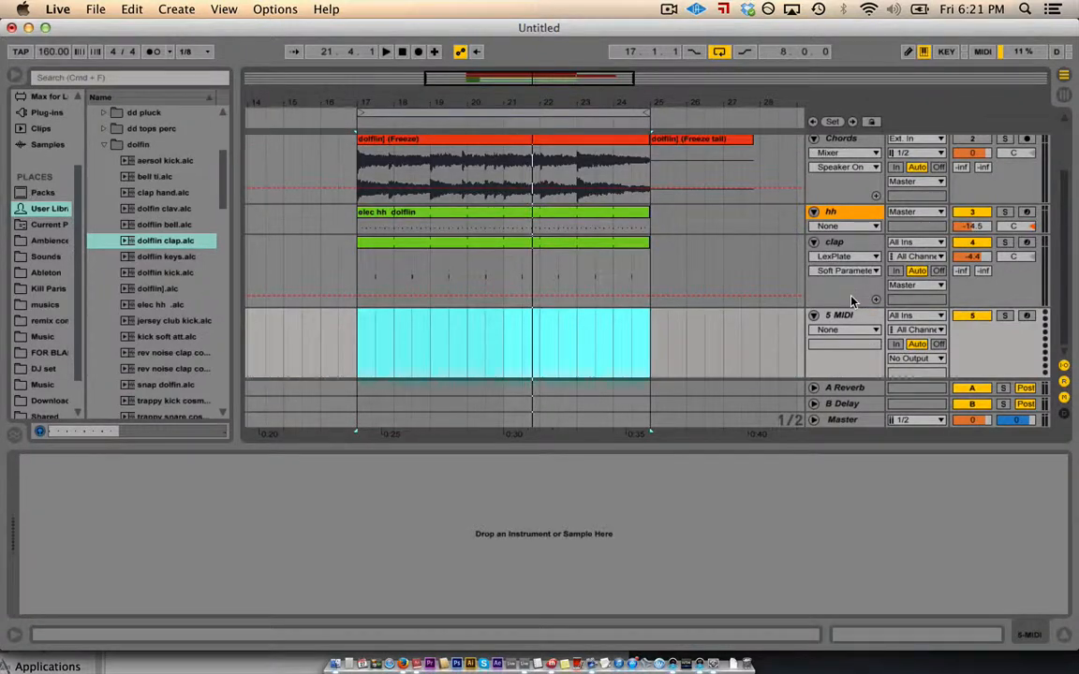
- Load the dolfin kick preset onto the fifth track at bar 17 and audition the kick
{"action": "left_click", "coordinate": [192, 272]}
{"action": "left_click_drag", "start_coordinate": [192, 273], "coordinate": [650, 323]}
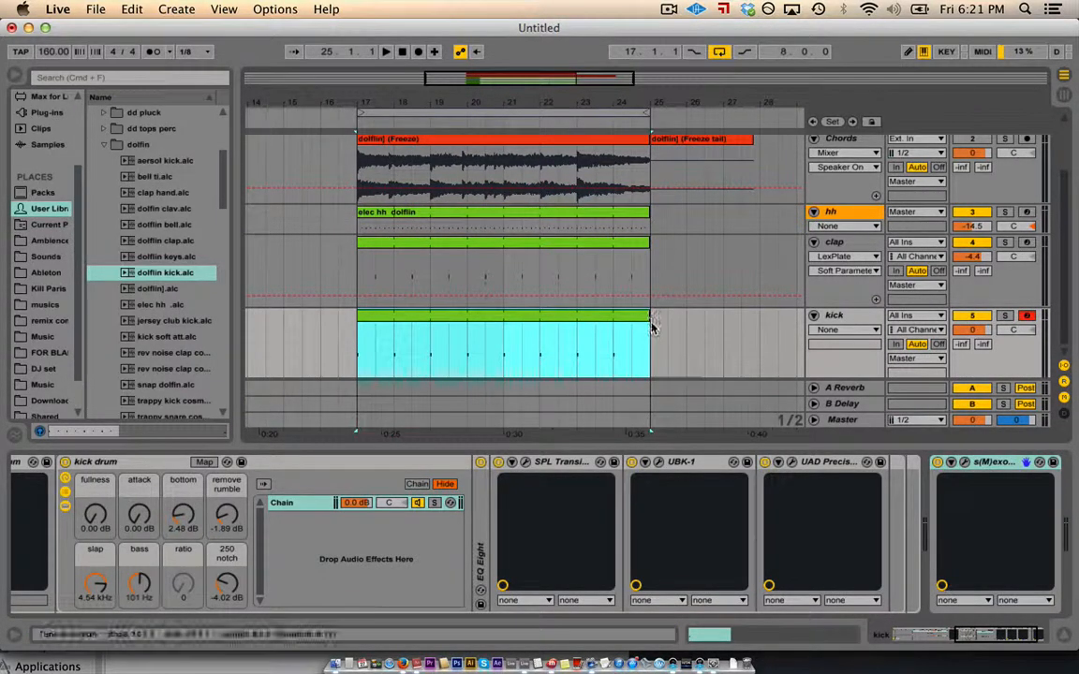
{"action": "key", "text": "space"}
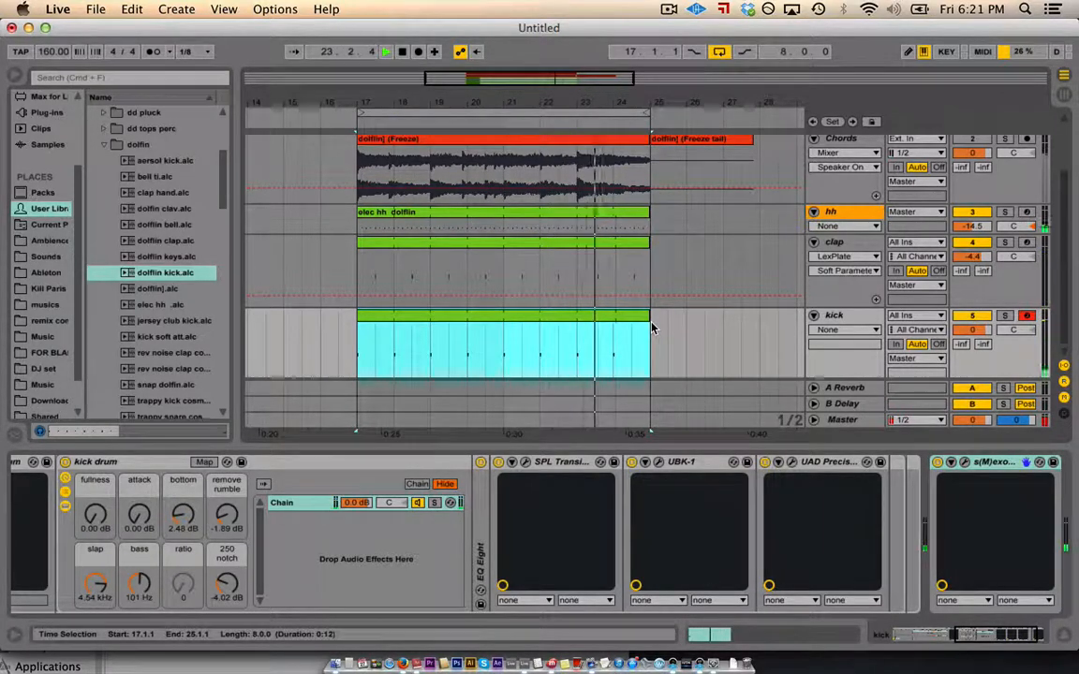
{"action": "key", "text": "space"}
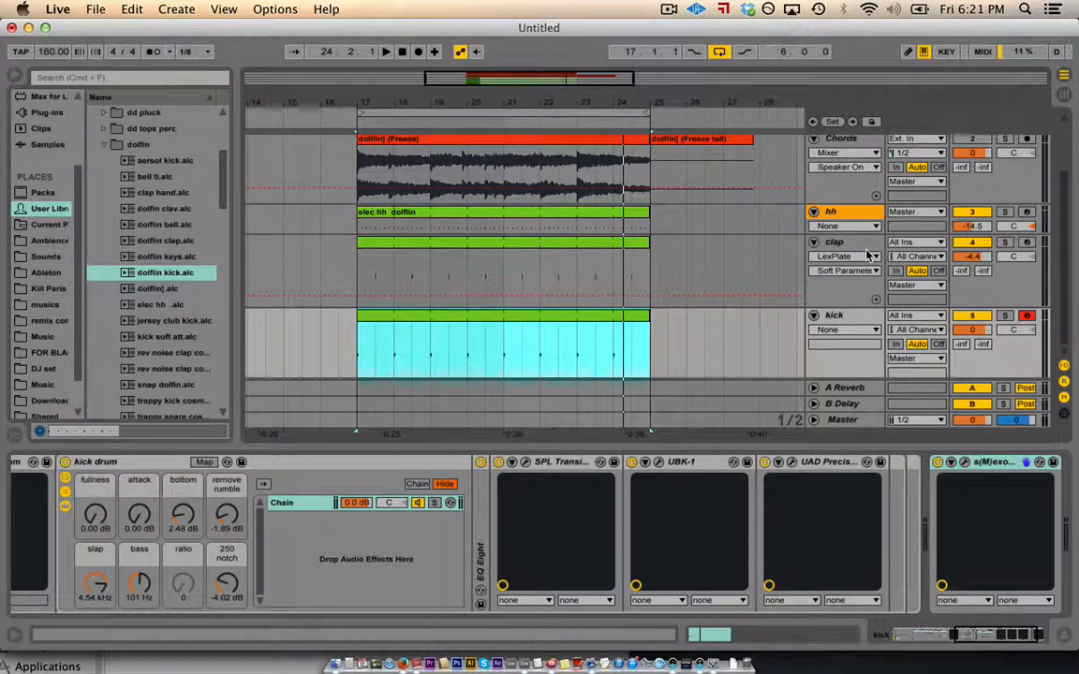
{"action": "scroll", "coordinate": [843, 215], "scroll_direction": "up", "scroll_amount": 3}
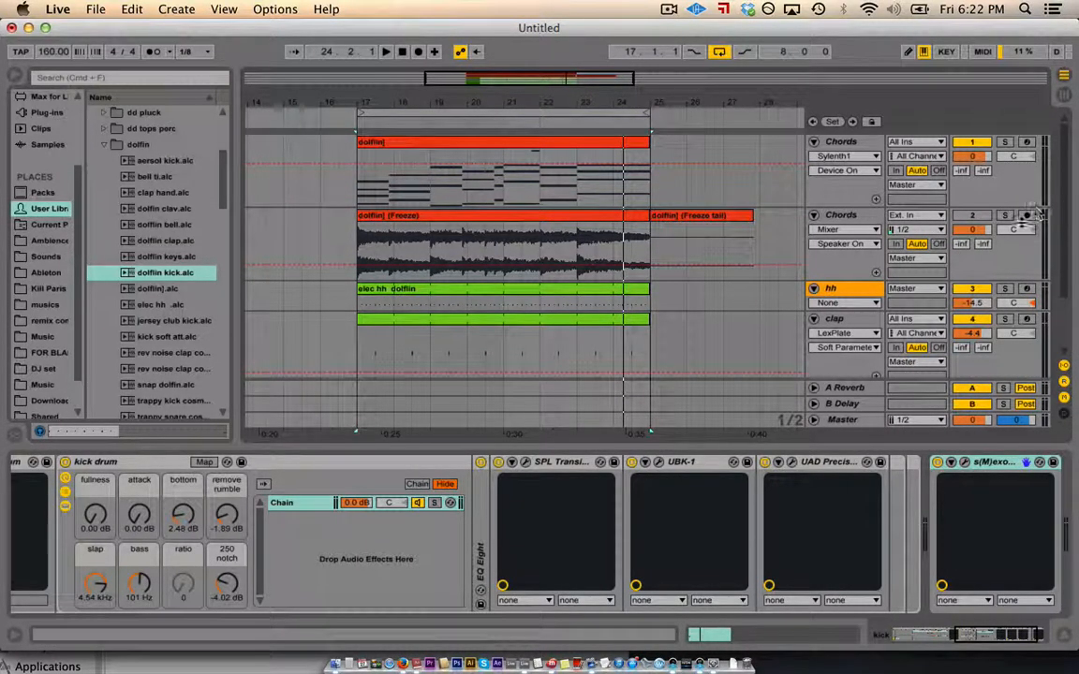
- Pan the frozen Chords track slightly left, then bring up the A Reverb and B Delay return devices
{"action": "left_click_drag", "start_coordinate": [1016, 230], "coordinate": [1016, 231]}
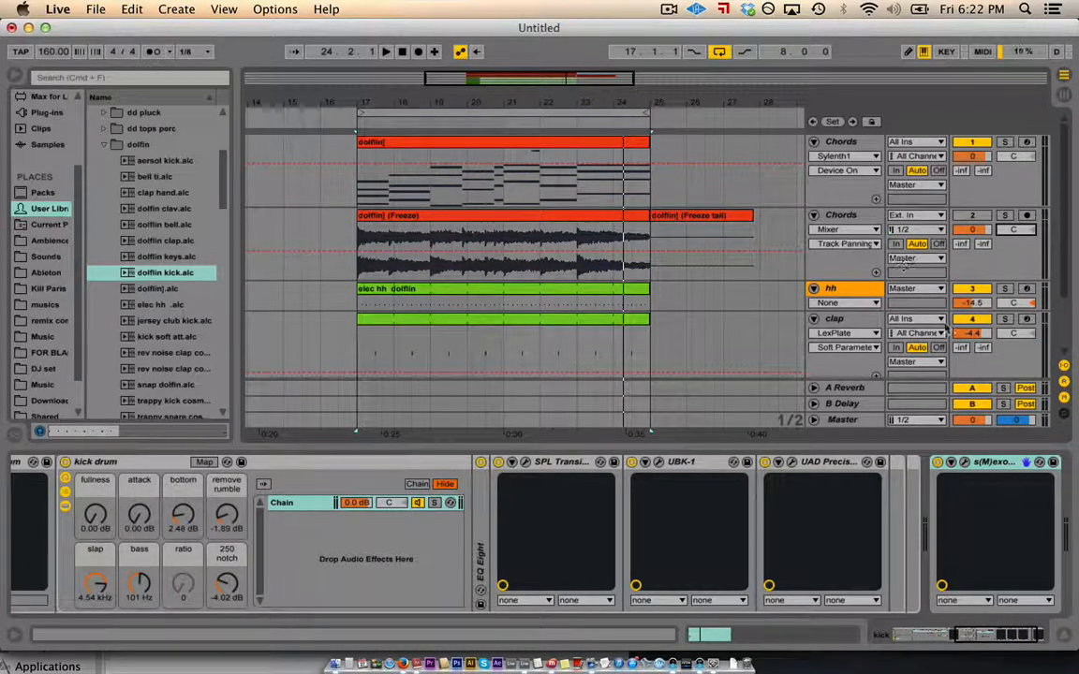
{"action": "left_click", "coordinate": [842, 390]}
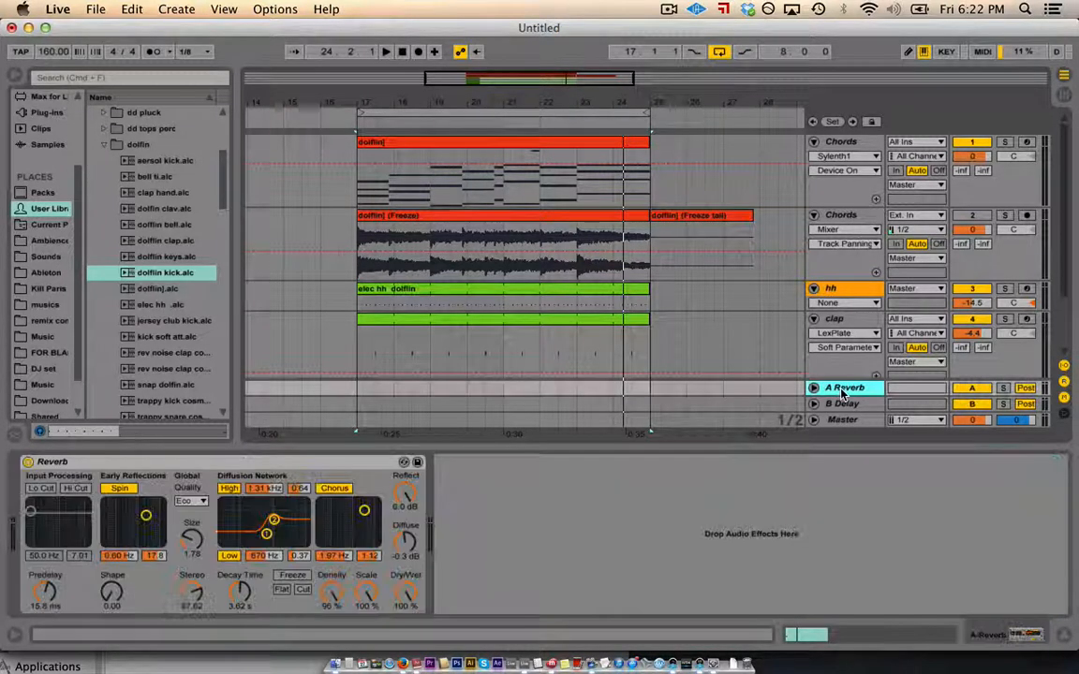
{"action": "left_click", "coordinate": [842, 404]}
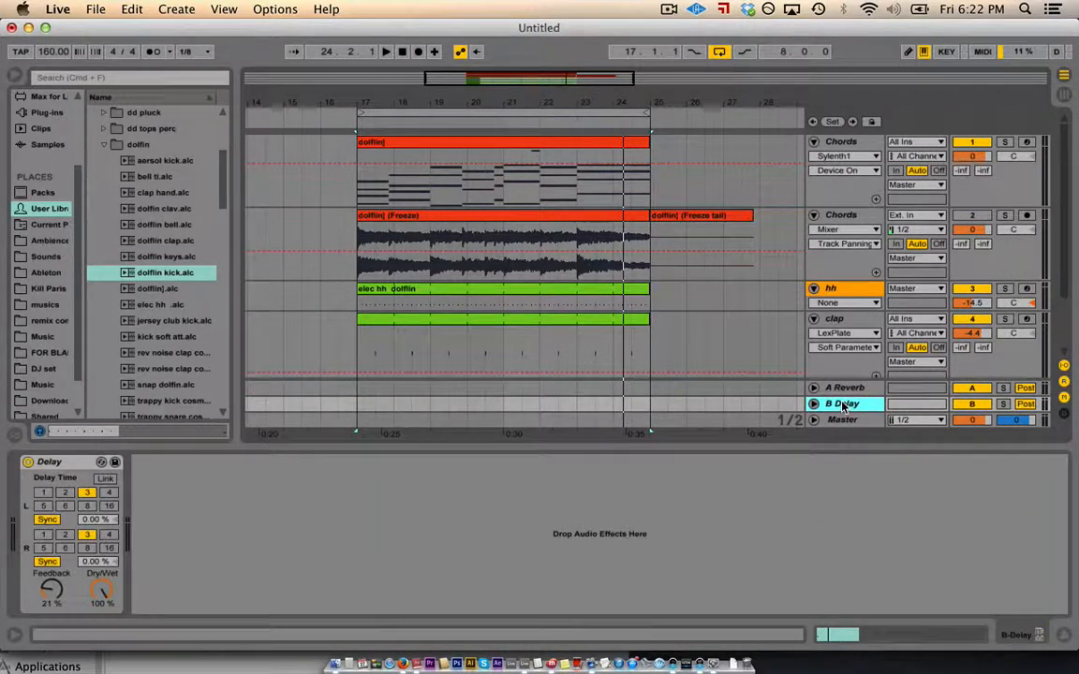
{"action": "scroll", "coordinate": [172, 239], "scroll_direction": "up", "scroll_amount": 5}
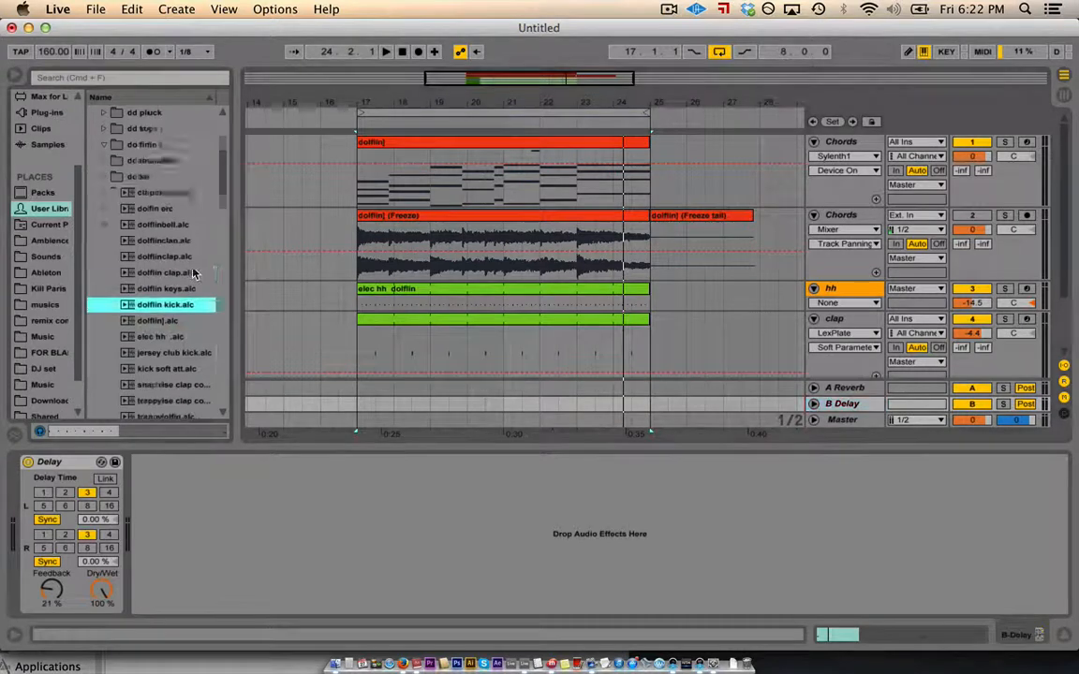
- Browse the User Library and focus the B Delay return's Delay device
{"action": "left_click", "coordinate": [14, 77]}
{"action": "left_click", "coordinate": [14, 76]}
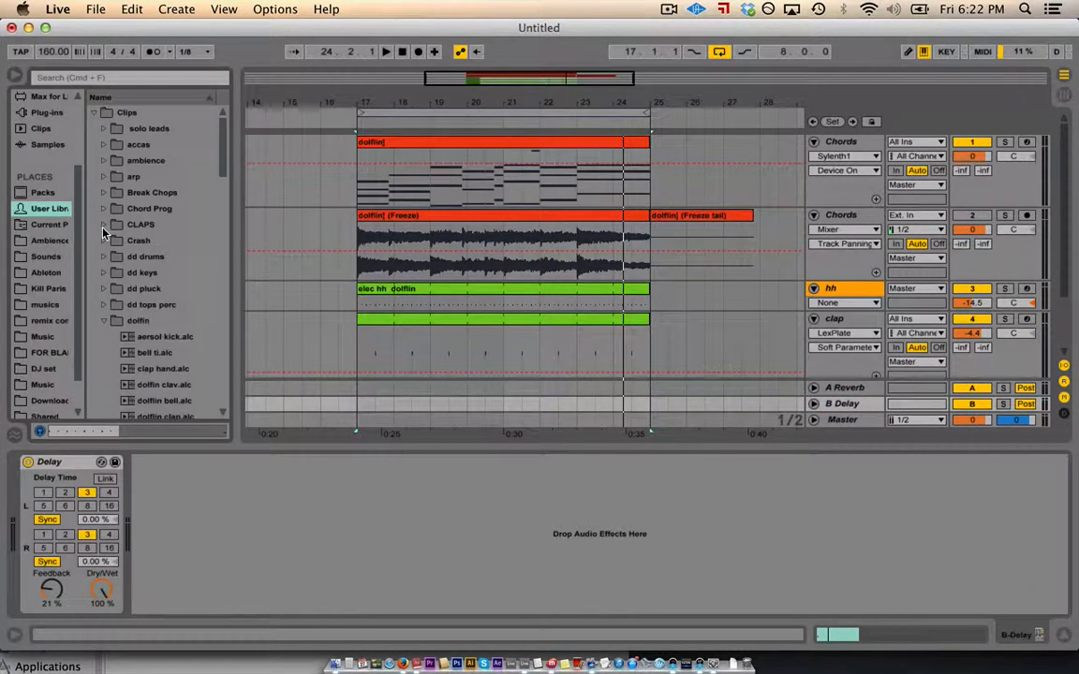
{"action": "scroll", "coordinate": [191, 228], "scroll_direction": "down", "scroll_amount": 10}
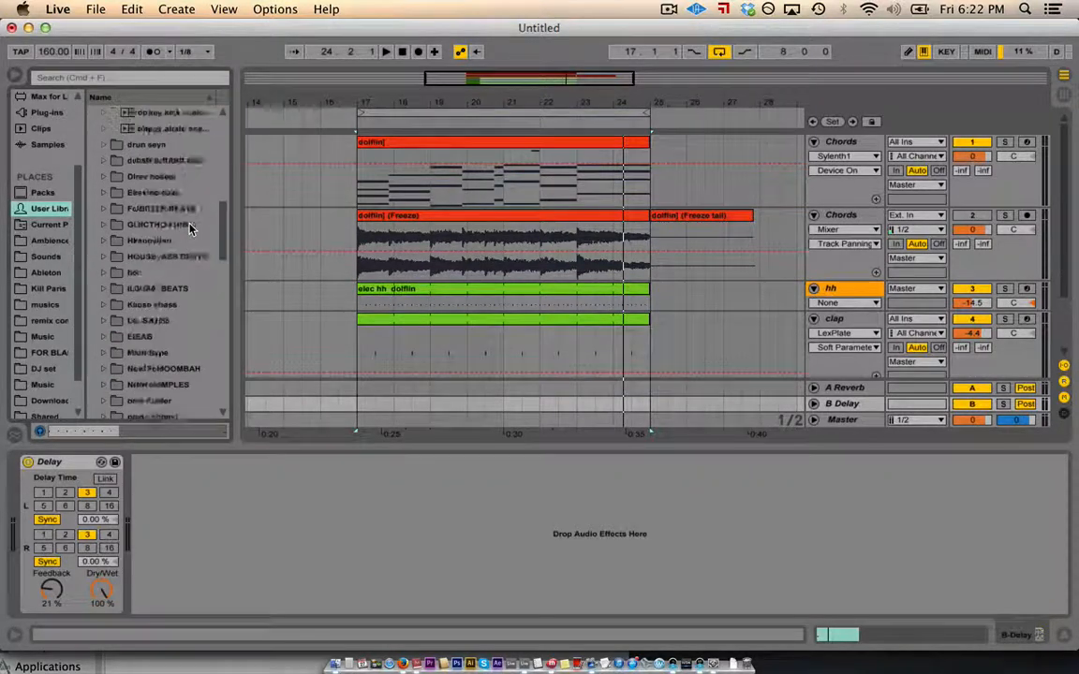
{"action": "scroll", "coordinate": [191, 229], "scroll_direction": "up", "scroll_amount": 3}
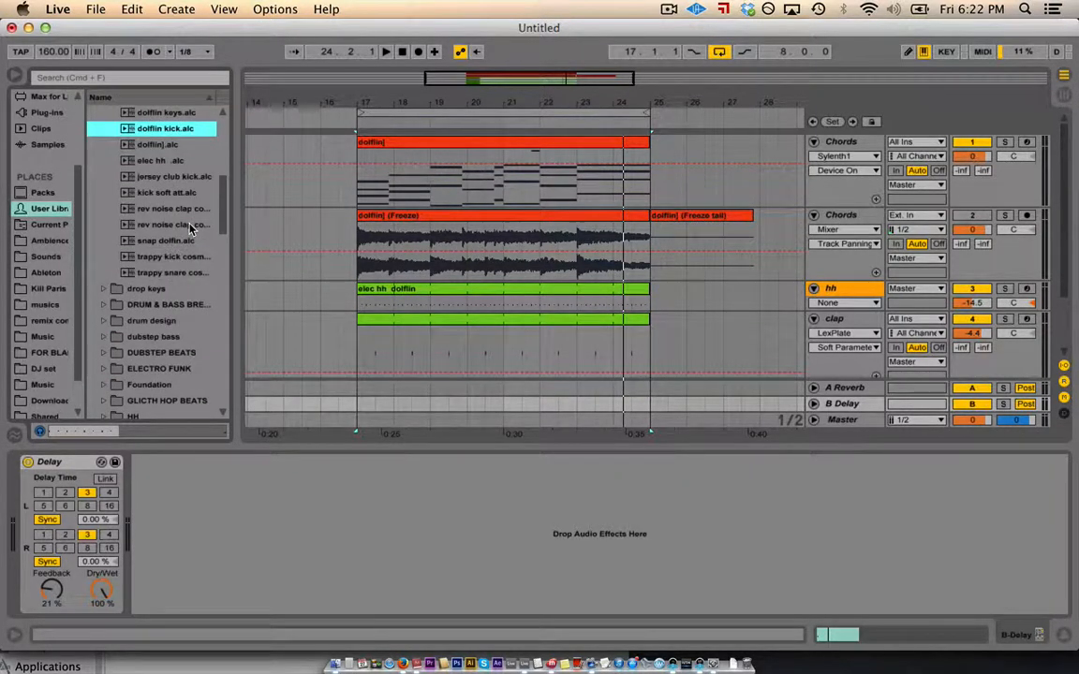
{"action": "scroll", "coordinate": [191, 228], "scroll_direction": "down", "scroll_amount": 15}
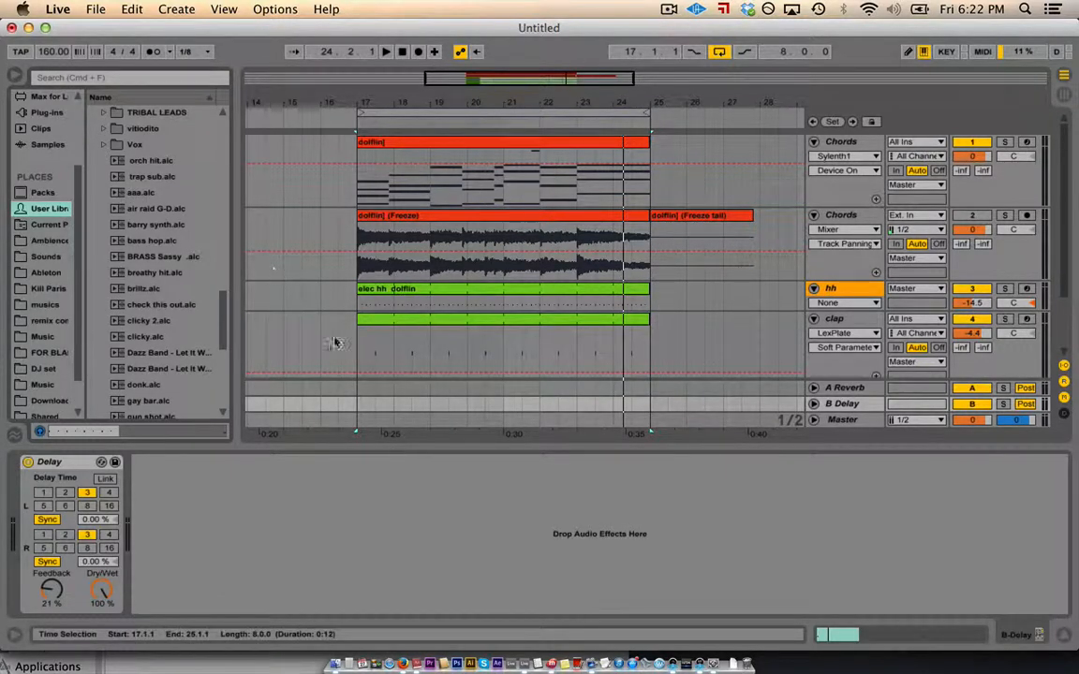
{"action": "left_click", "coordinate": [468, 523]}
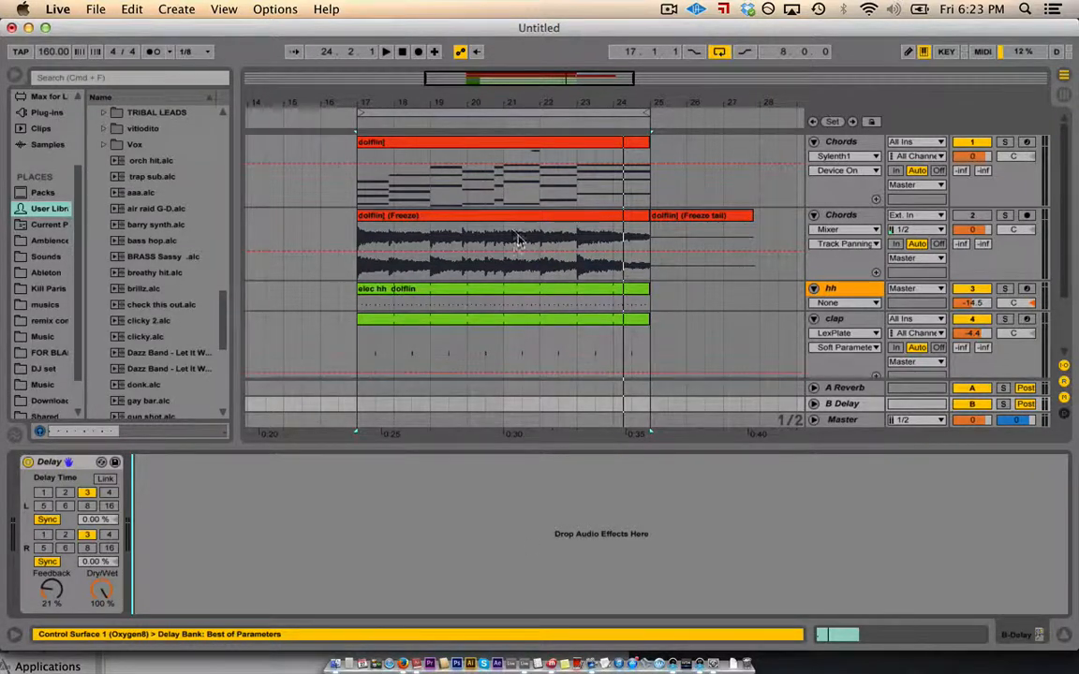
{"action": "left_click", "coordinate": [668, 9]}
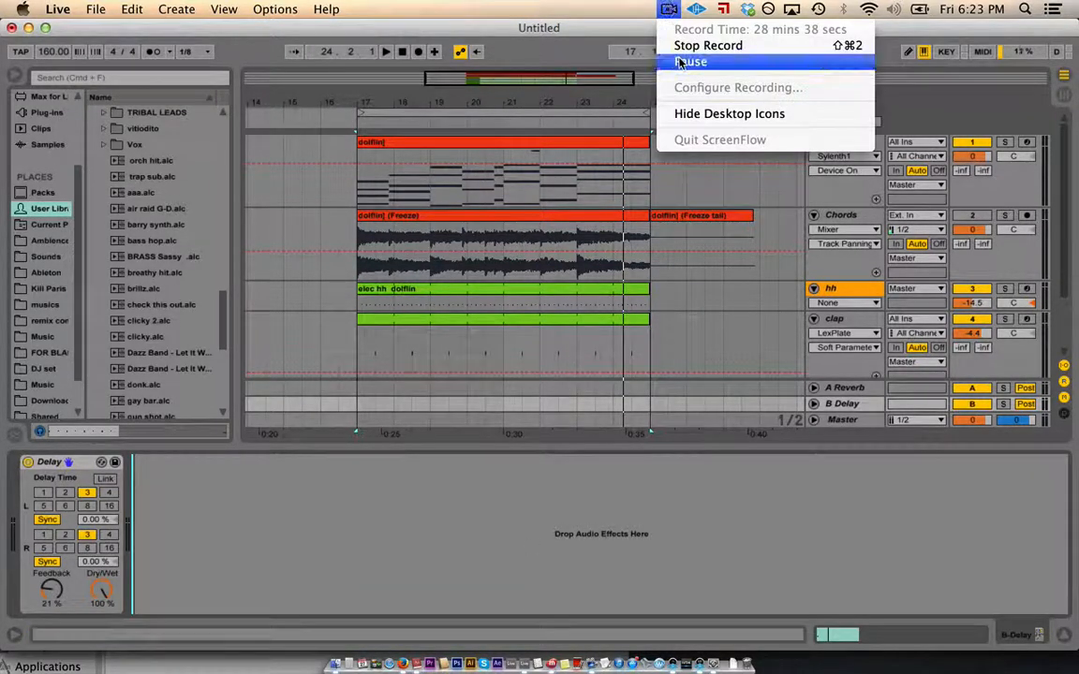